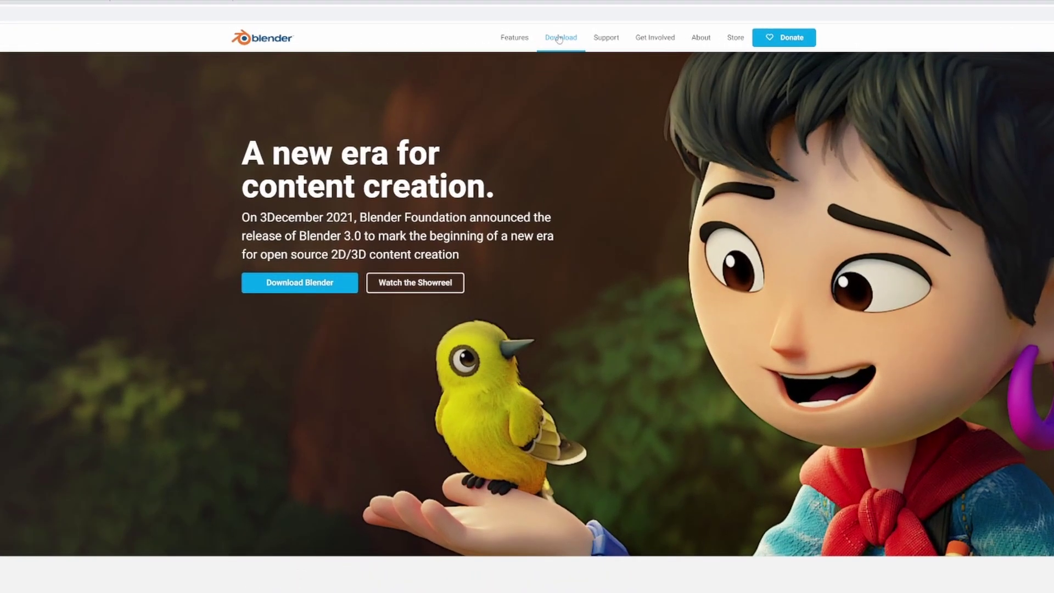
# Open the Blender 2.93 folder in the download archive of all previous Blender versions
pyautogui.click(550, 33)
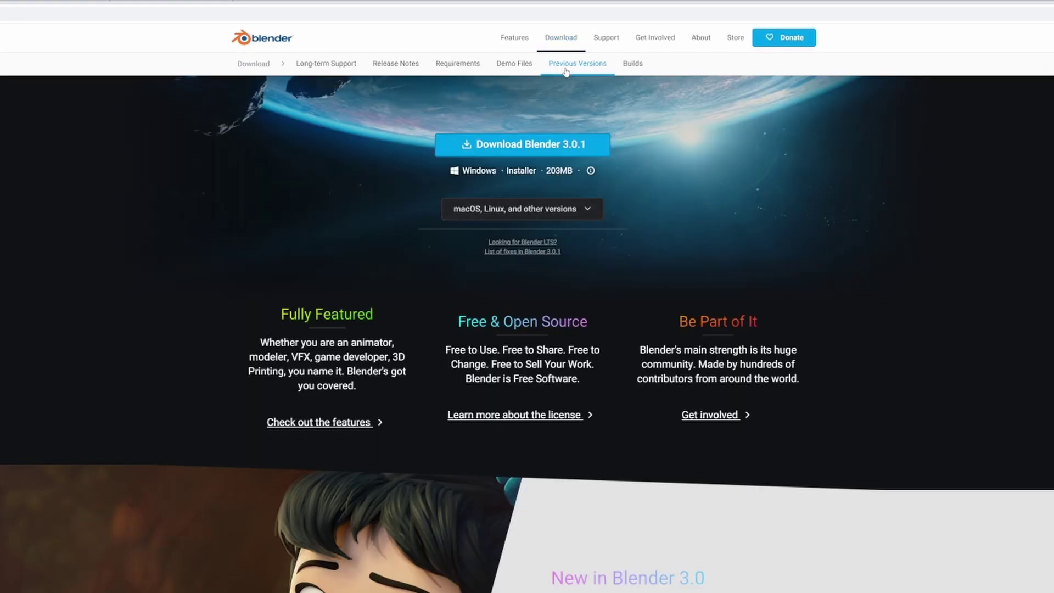
pyautogui.click(566, 70)
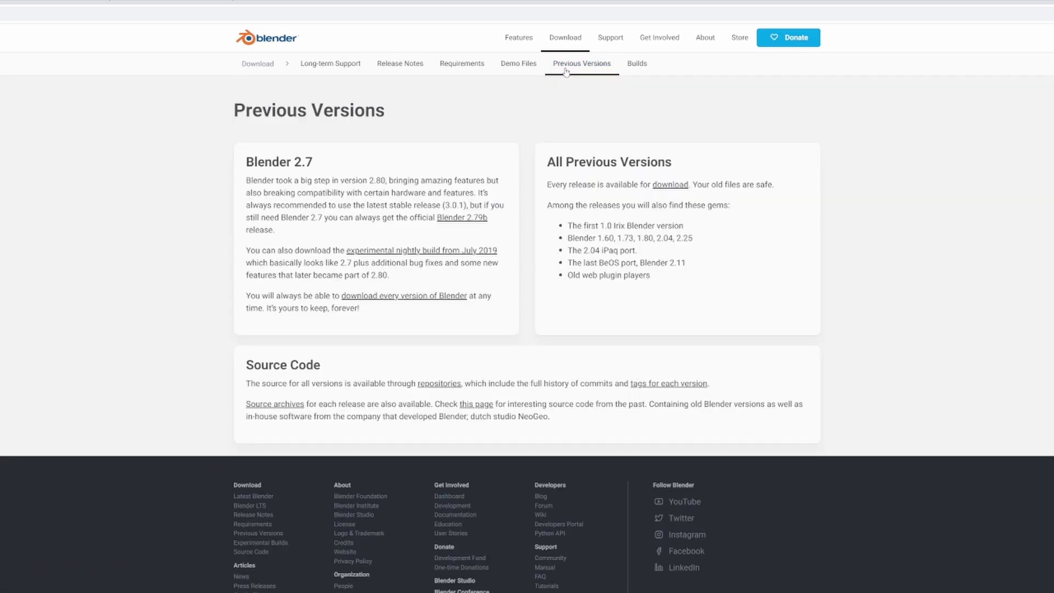
pyautogui.click(666, 186)
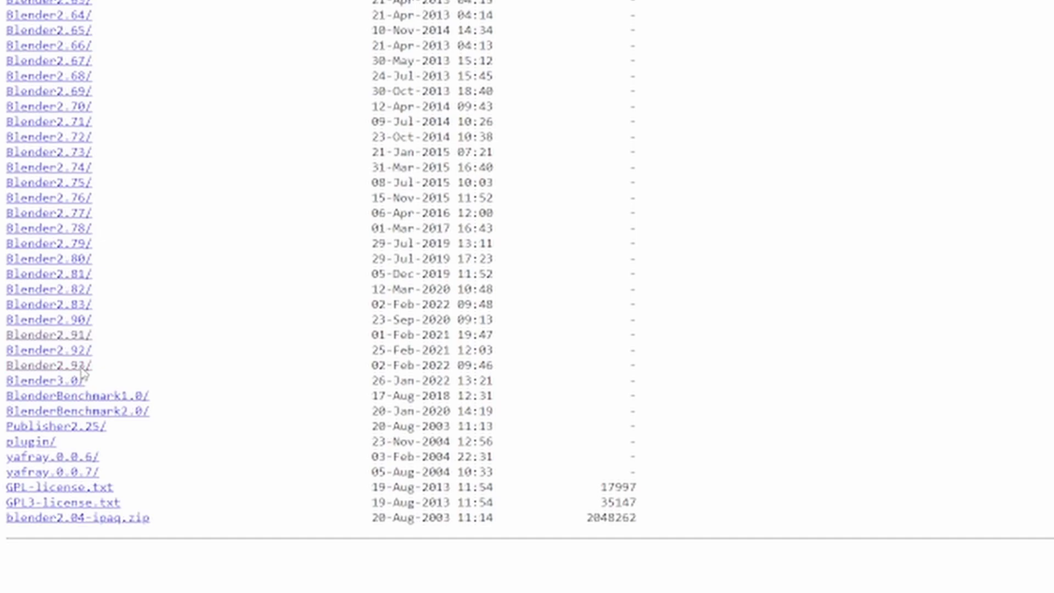
pyautogui.click(79, 366)
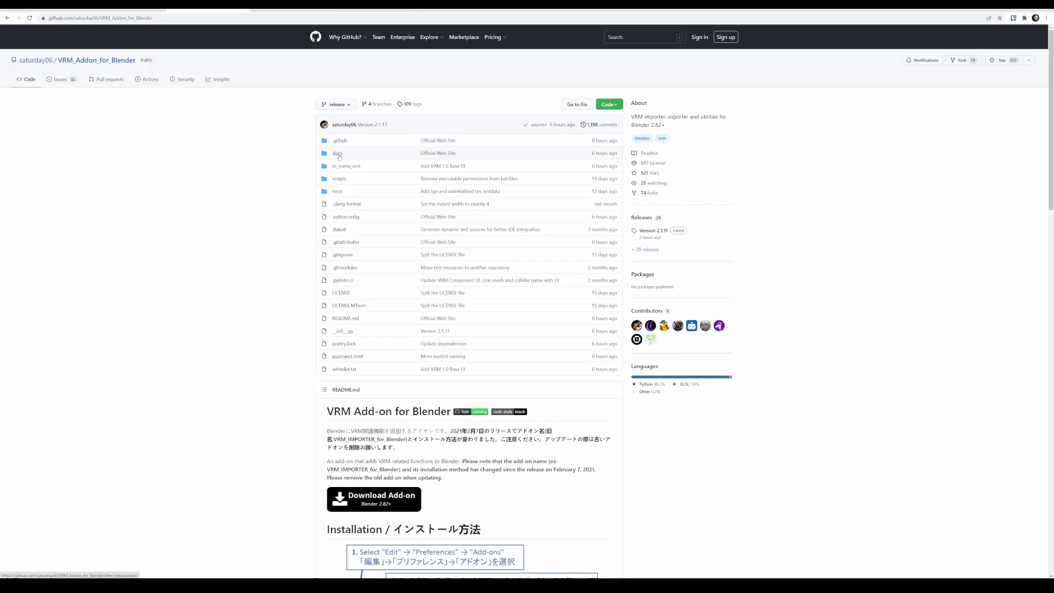
# View the cats-blender-plugin and material-combiner-addon repositories and open the Version 2.1.11 release of VRM_Addon_for_Blender
pyautogui.click(289, 10)
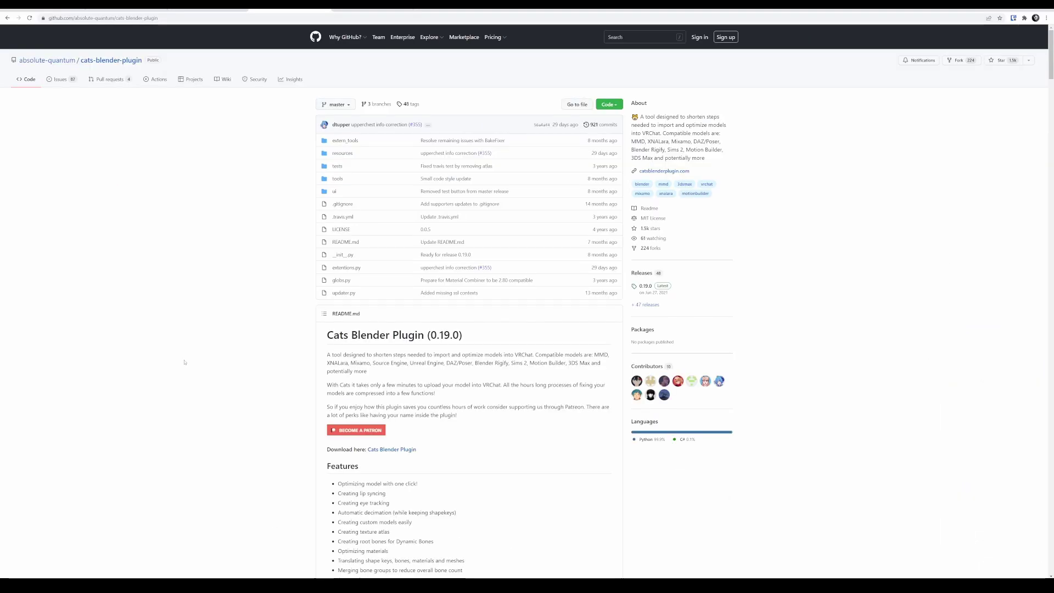
pyautogui.hotkey('ctrl', 'Tab')
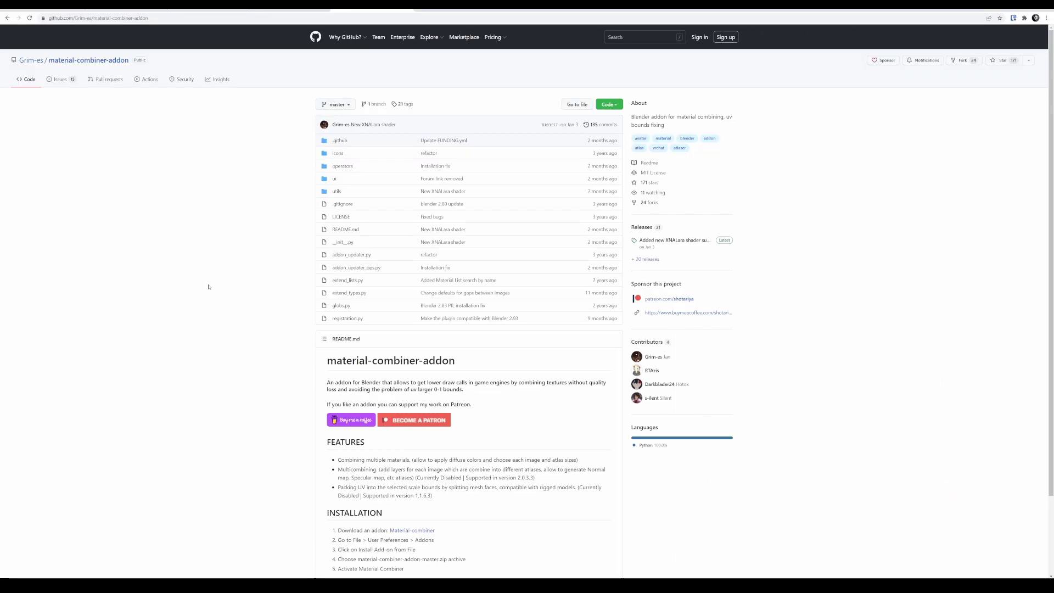
pyautogui.hotkey('ctrl', 'Tab')
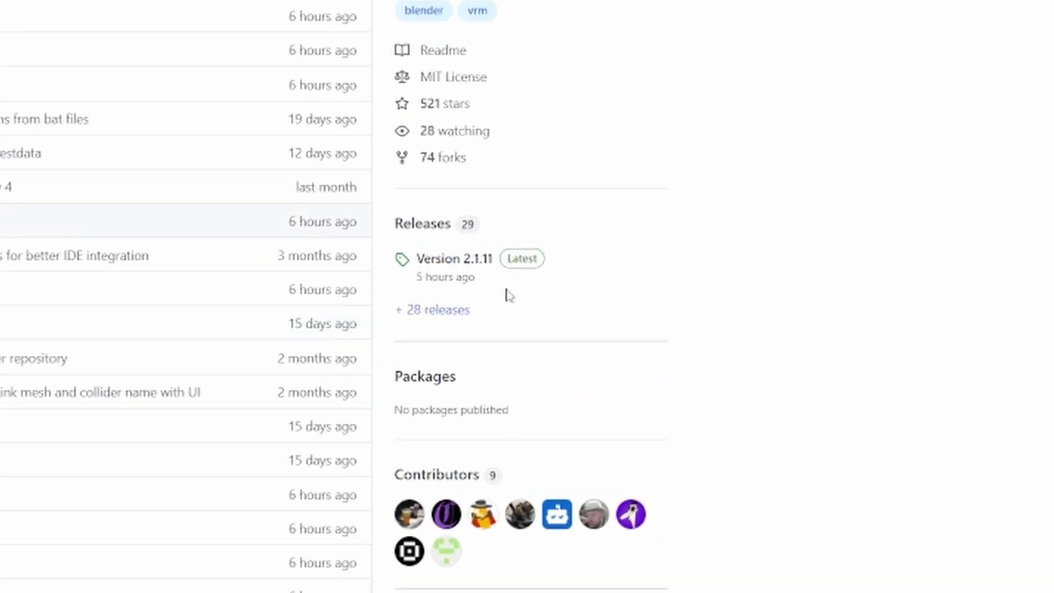
pyautogui.click(454, 260)
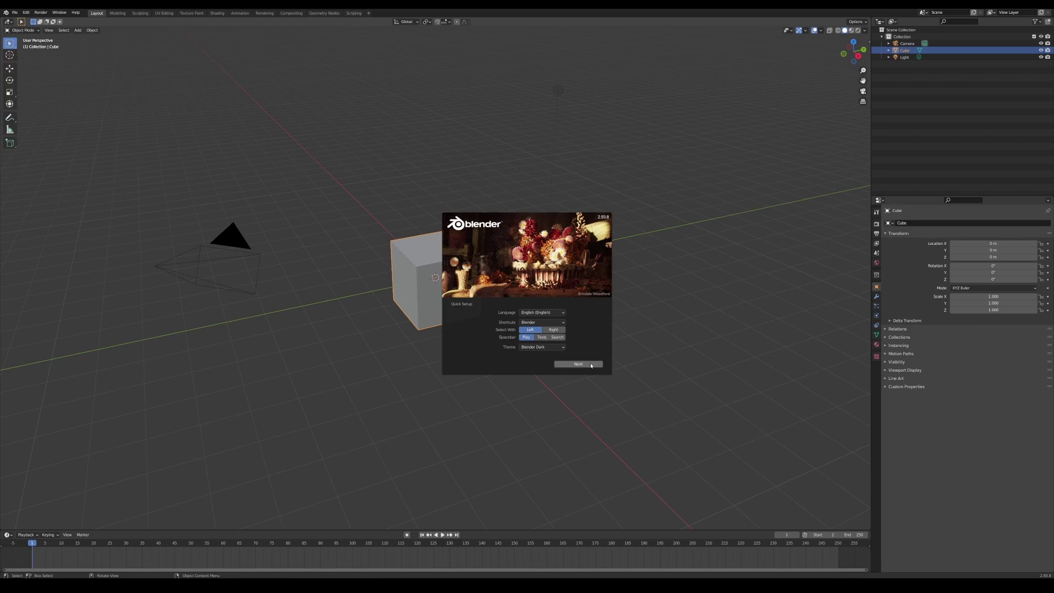
# Switch to Blender, accept the default quick setup and open the add-on preferences
pyautogui.click(579, 364)
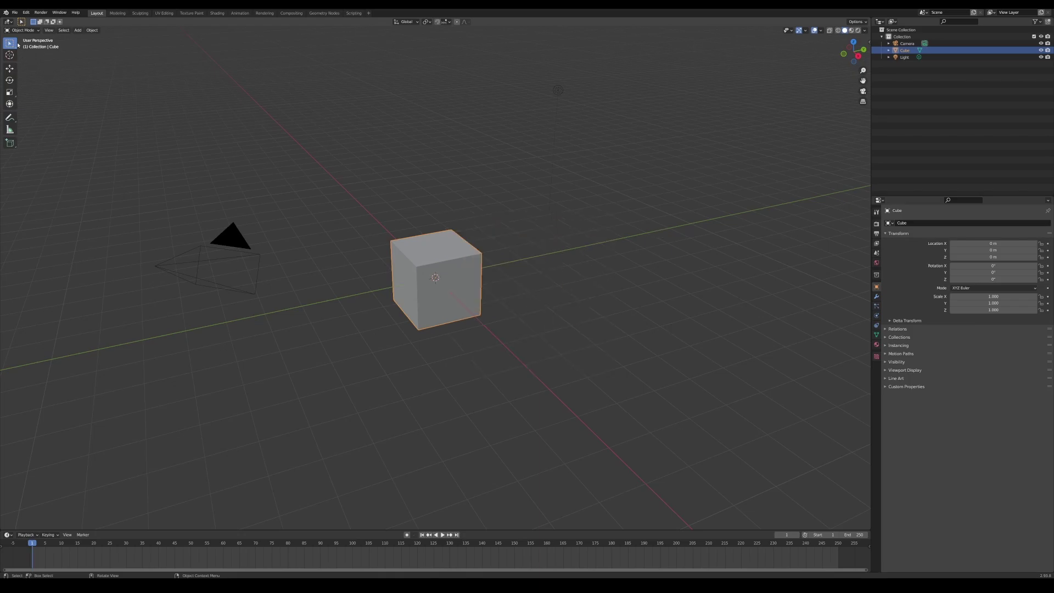
pyautogui.click(26, 12)
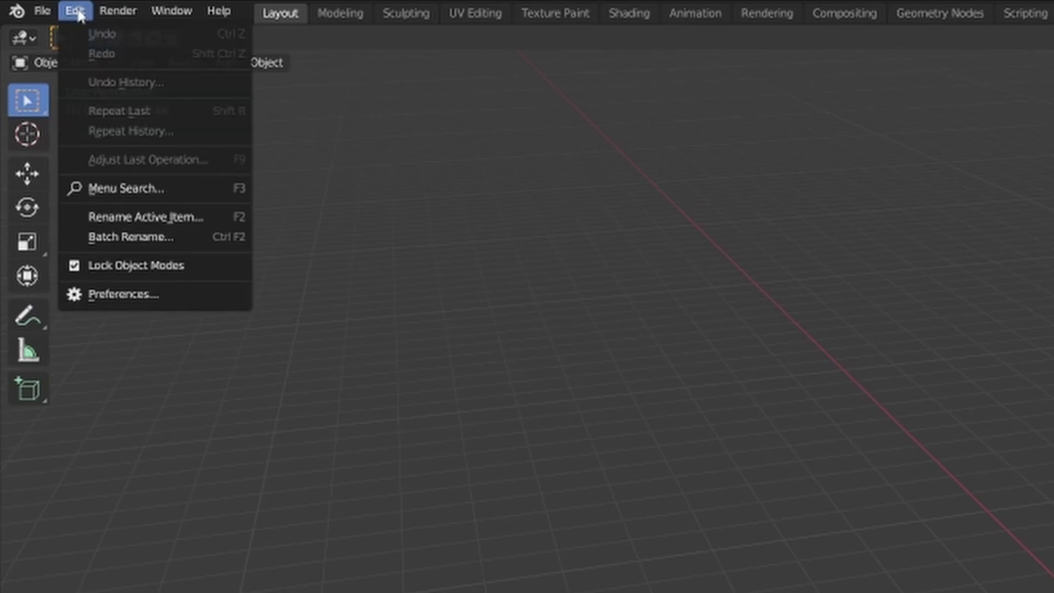
pyautogui.click(170, 297)
pyautogui.click(114, 214)
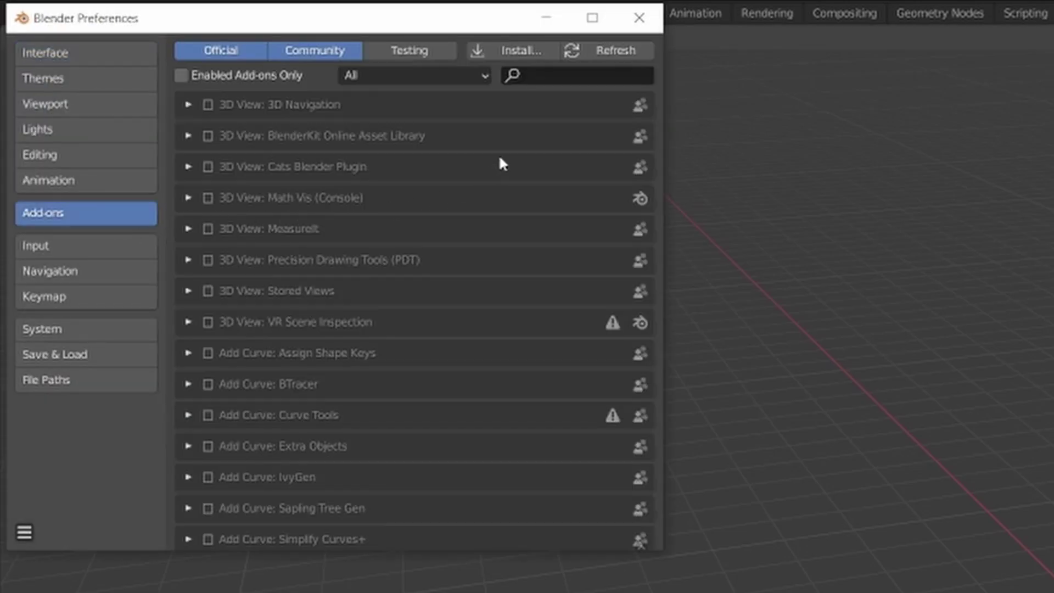
# Install the add-on VRM_Addon_for_Blender-2_1_11.zip from the Downloads folder and enable the VRM format add-on
pyautogui.click(525, 47)
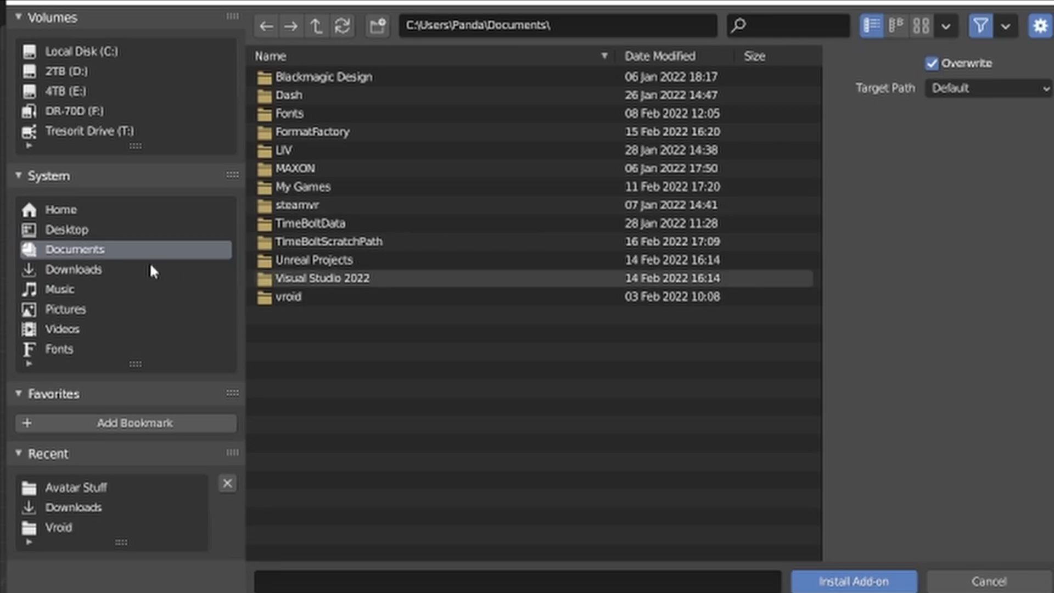
pyautogui.click(73, 269)
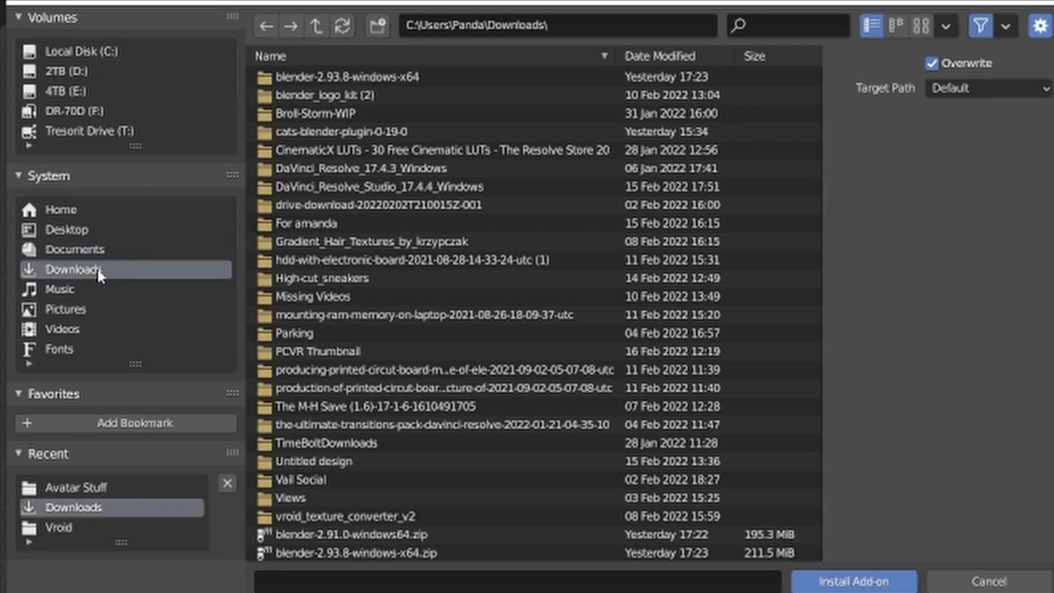
pyautogui.scroll(-10, 486, 209)
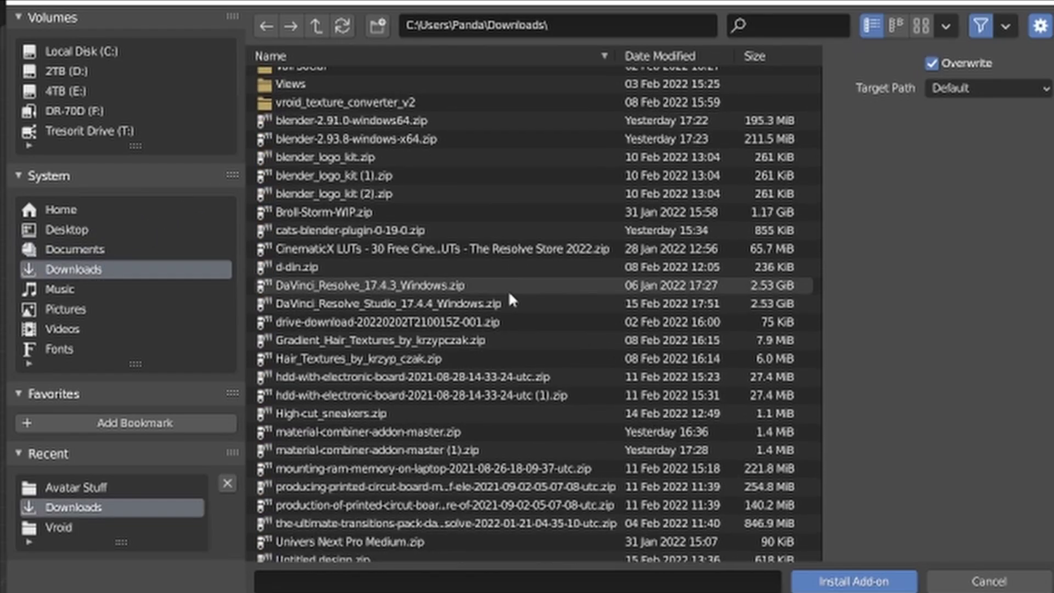
pyautogui.scroll(-2, 512, 304)
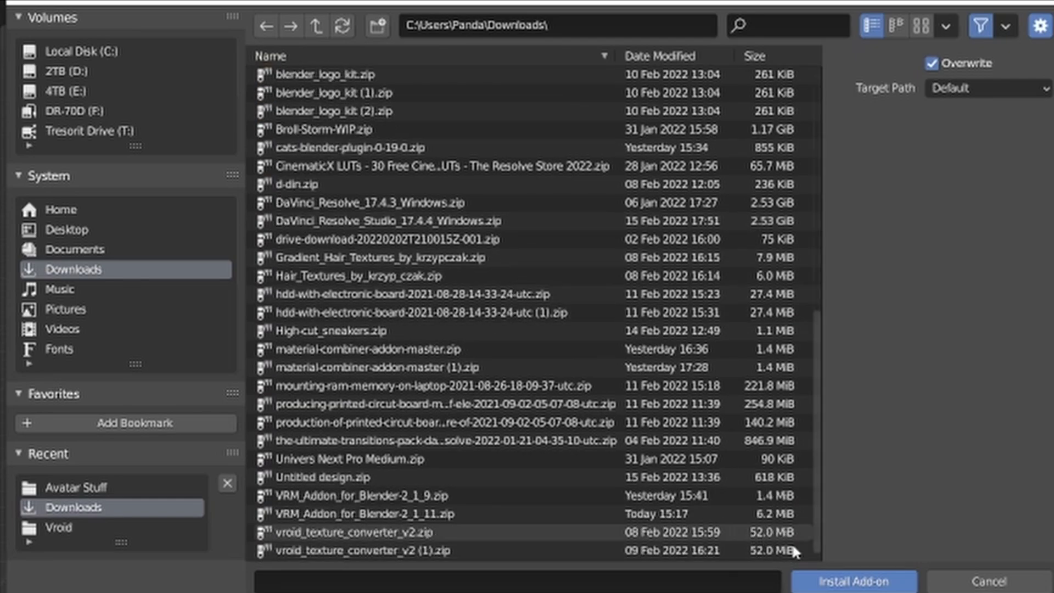
pyautogui.click(757, 514)
pyautogui.click(818, 581)
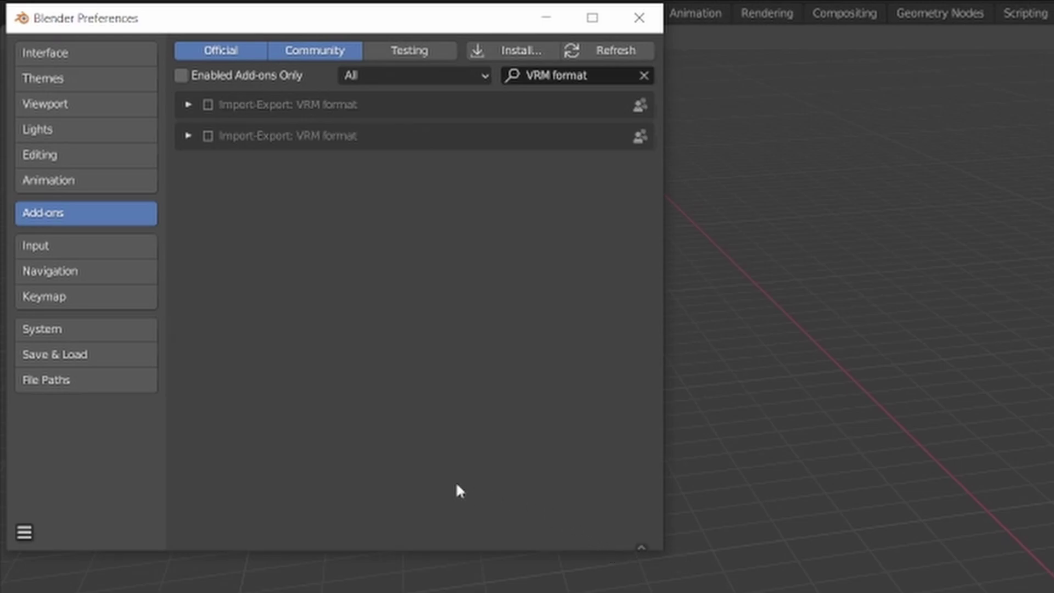
pyautogui.click(208, 105)
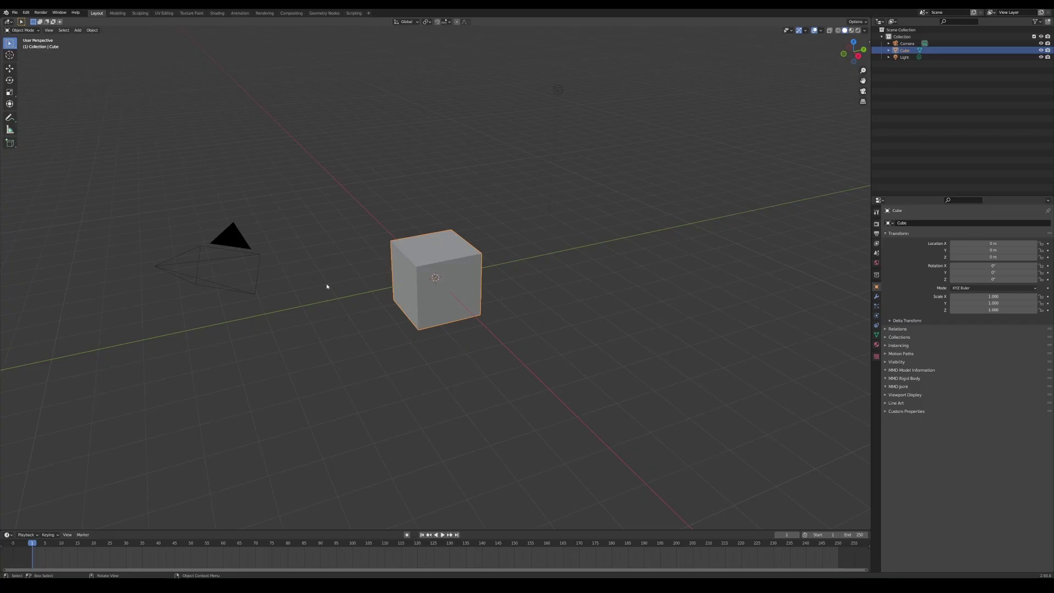
# Delete all default scene objects and import the VRM avatar from the Vroid folder inside Avatar Stuff on the desktop
pyautogui.press('a')
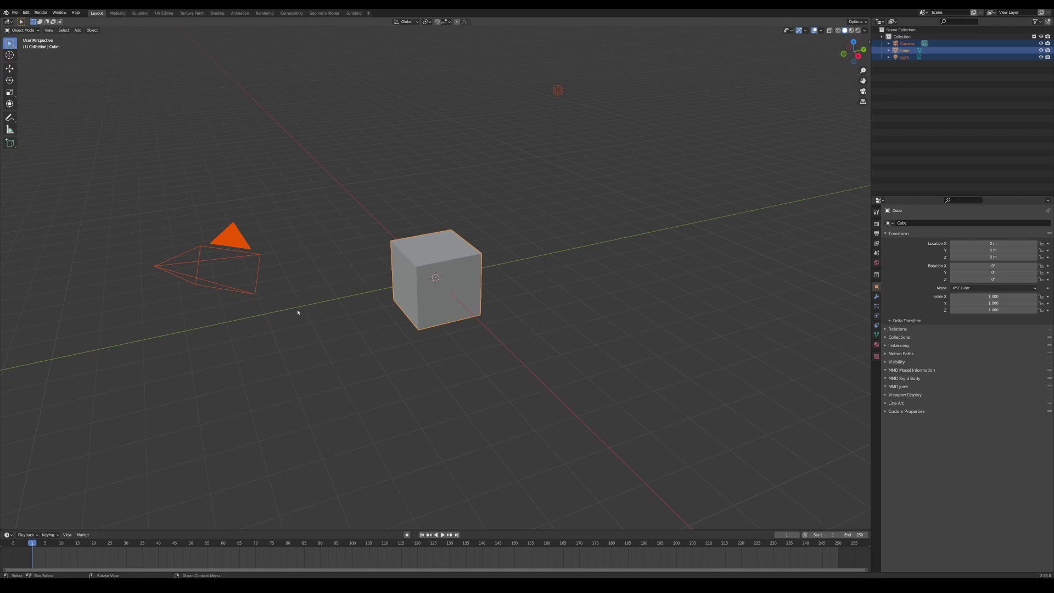
pyautogui.press('Delete')
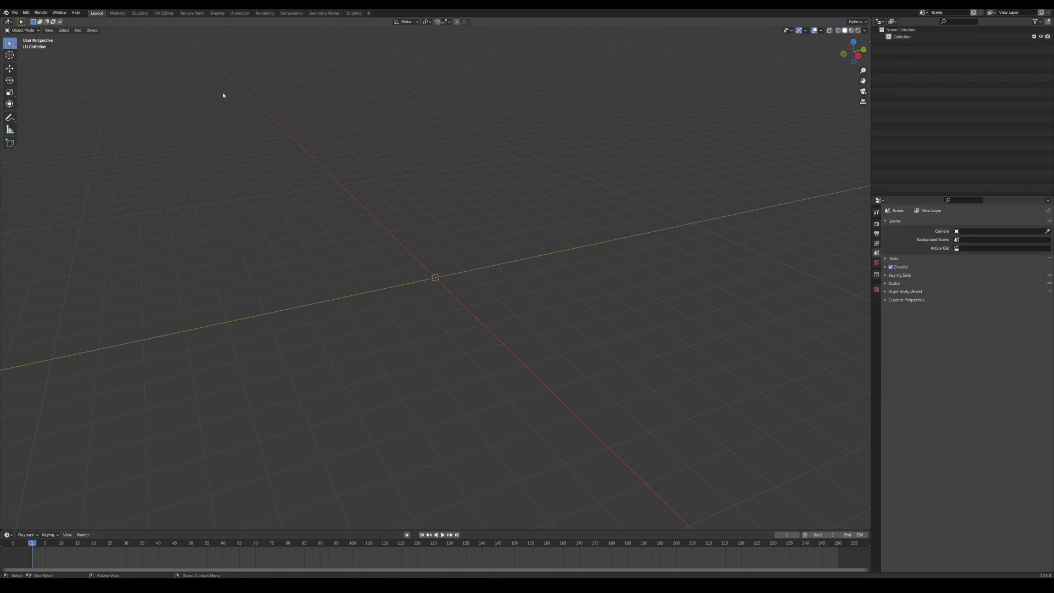
pyautogui.click(14, 13)
pyautogui.moveTo(32, 104)
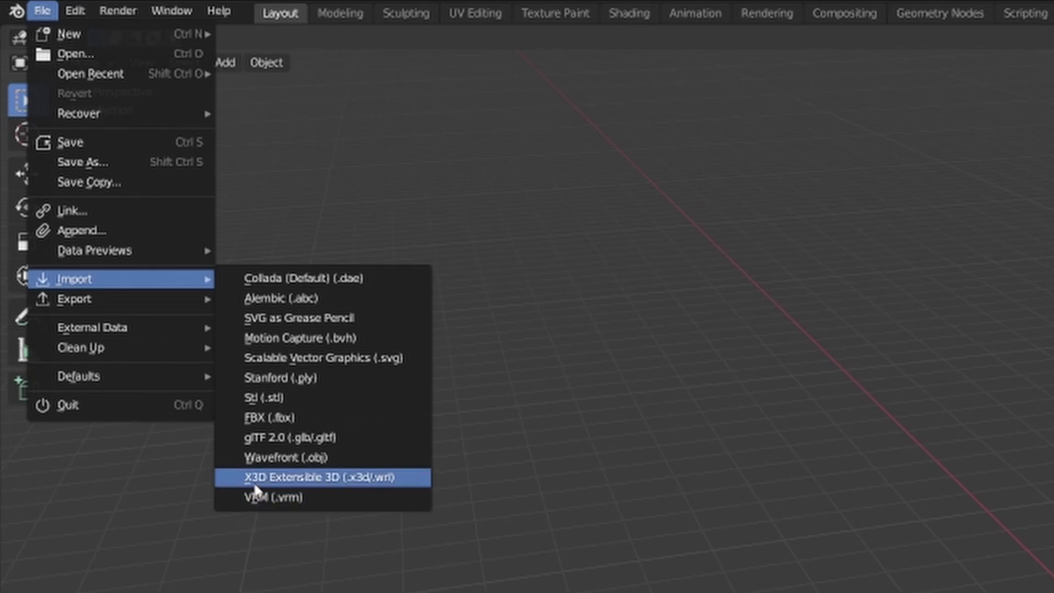
pyautogui.click(260, 498)
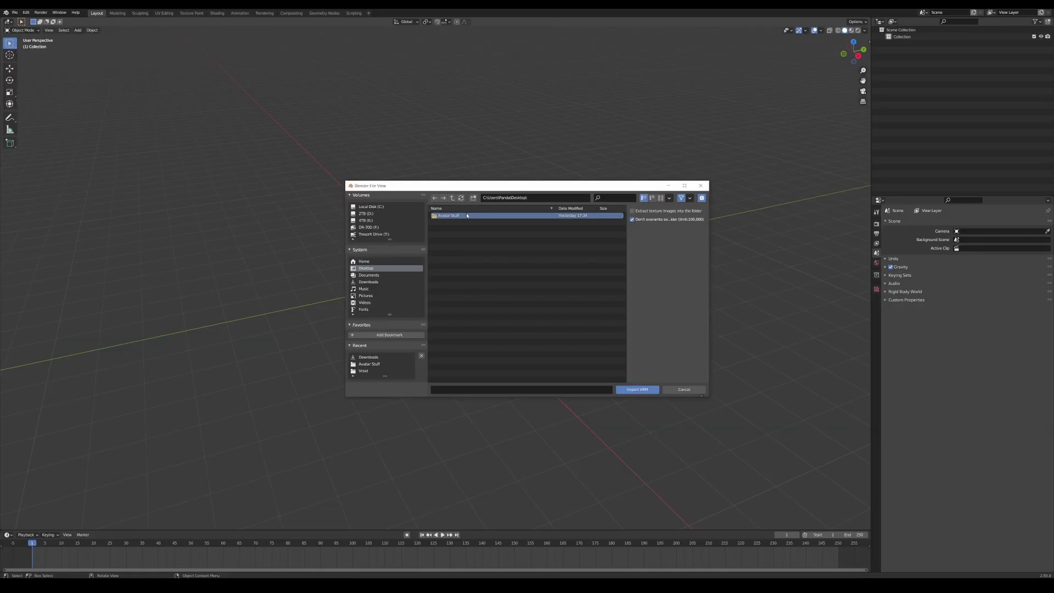
pyautogui.doubleClick(466, 215)
pyautogui.doubleClick(463, 222)
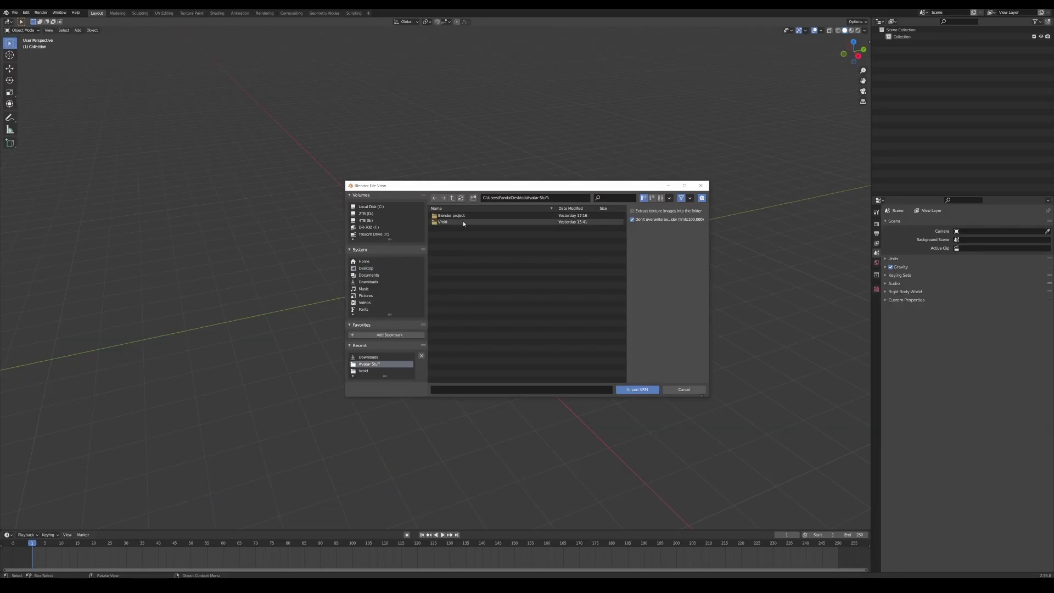
pyautogui.doubleClick(460, 222)
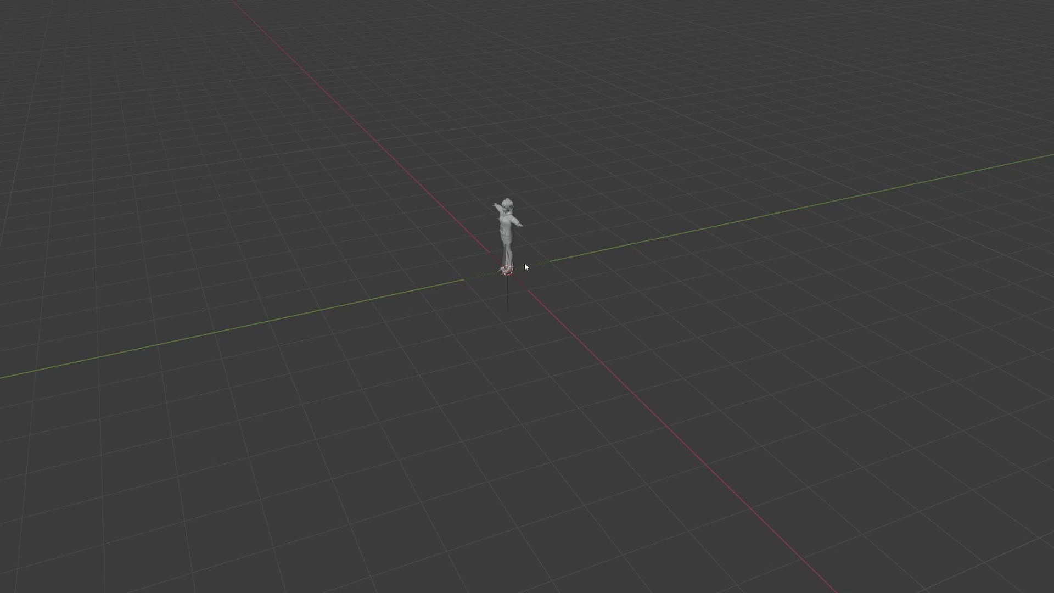
# Examine the imported avatar from the front and up close by orbiting, zooming and panning around it
pyautogui.moveTo(525, 265)
pyautogui.mouseDown(button='middle')
pyautogui.moveTo(588, 259)
pyautogui.moveTo(558, 270)
pyautogui.moveTo(584, 273)
pyautogui.moveTo(536, 285)
pyautogui.moveTo(494, 279)
pyautogui.moveTo(541, 261)
pyautogui.moveTo(522, 269)
pyautogui.mouseUp(button='middle')
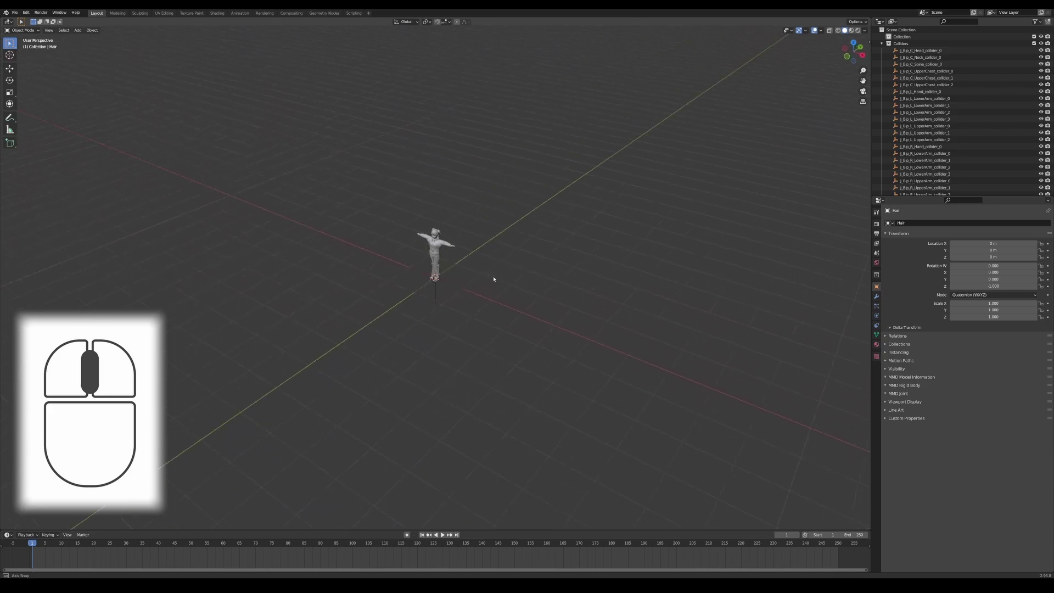
pyautogui.scroll(3, 523, 269)
pyautogui.scroll(3, 522, 258)
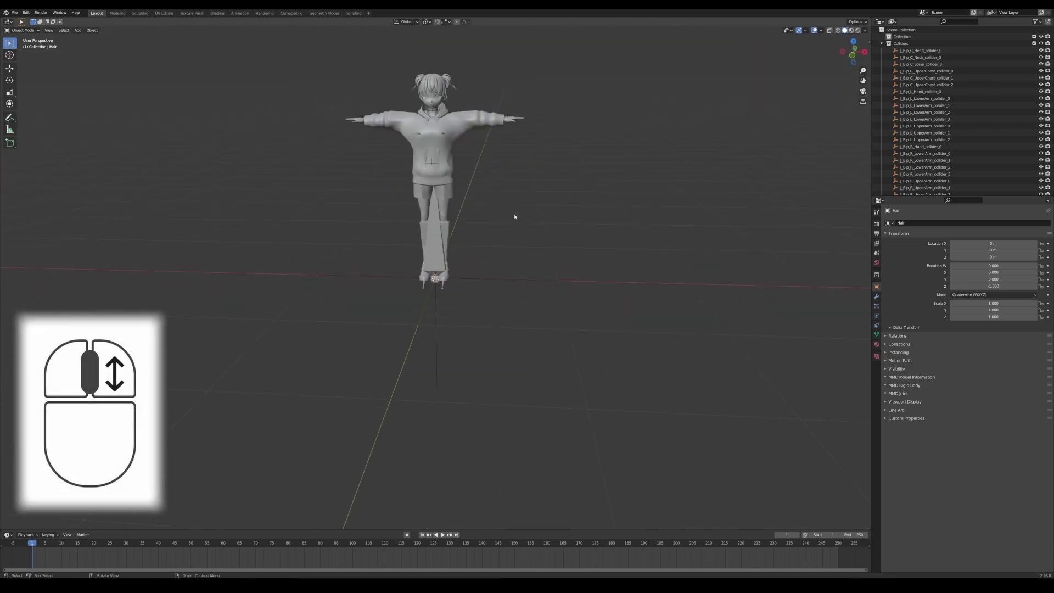
pyautogui.scroll(3, 519, 213)
pyautogui.scroll(-3, 527, 207)
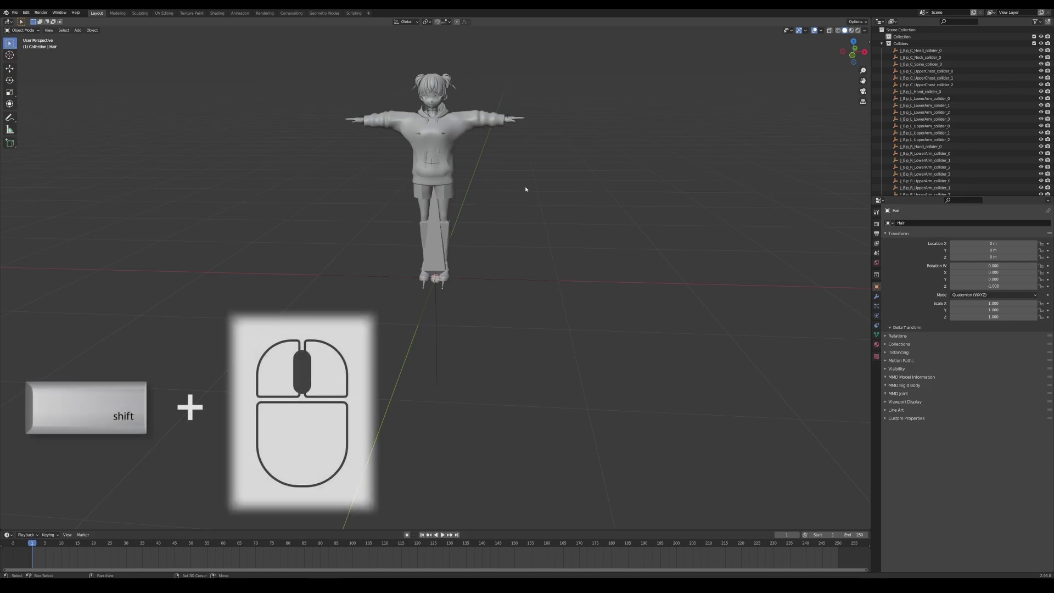
pyautogui.keyDown('shift'); pyautogui.moveTo(564, 167); pyautogui.dragTo(572, 233, button='middle'); pyautogui.keyUp('shift')
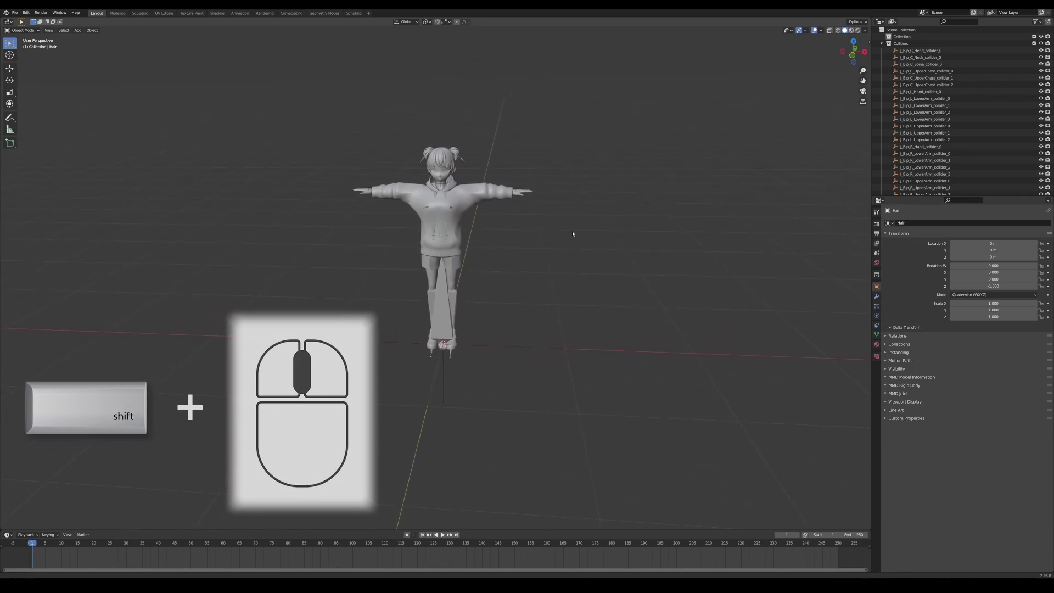
pyautogui.scroll(5, 500, 168)
# Select the avatar's Body mesh and run the CATS plugin's Fix Model operation
pyautogui.click(473, 166)
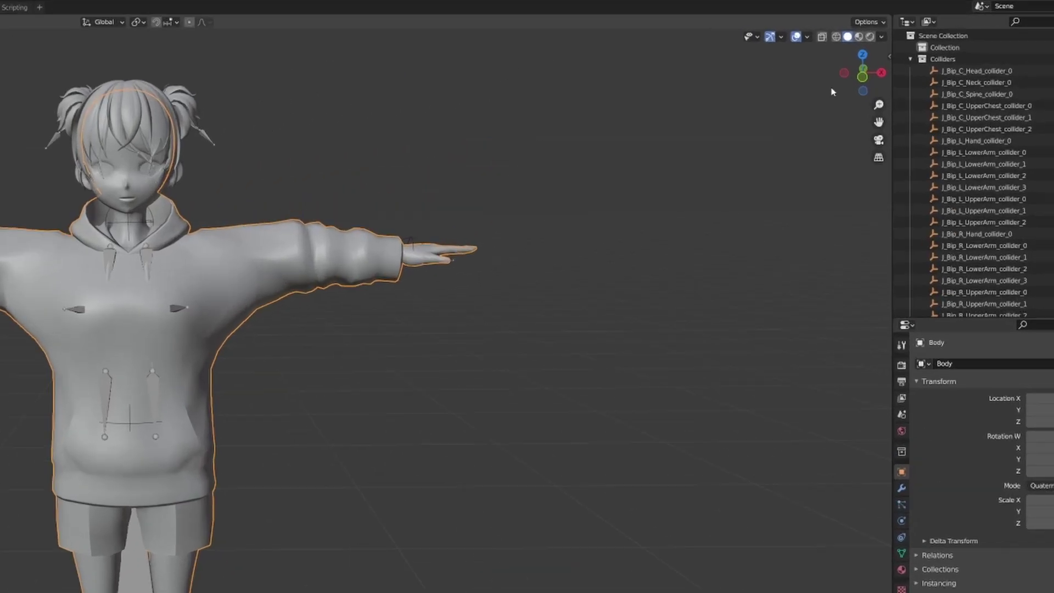
pyautogui.press('n')
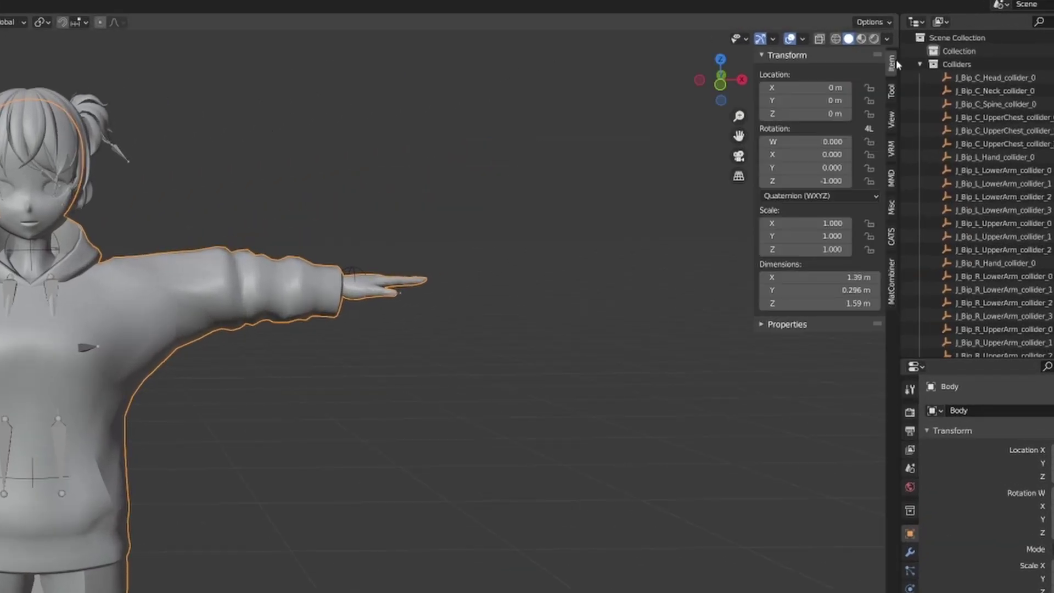
pyautogui.click(892, 237)
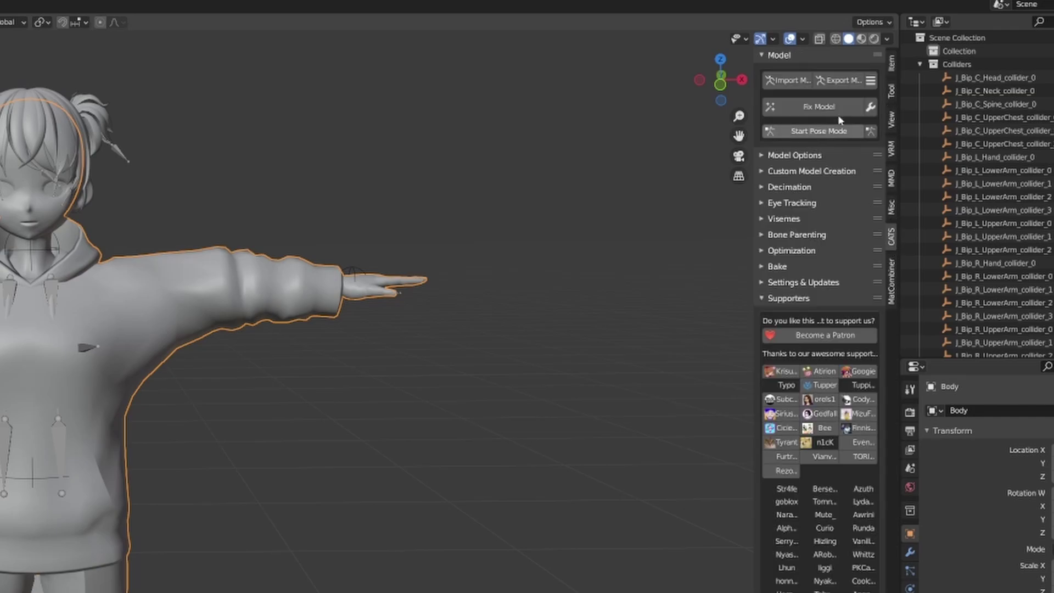
pyautogui.click(806, 108)
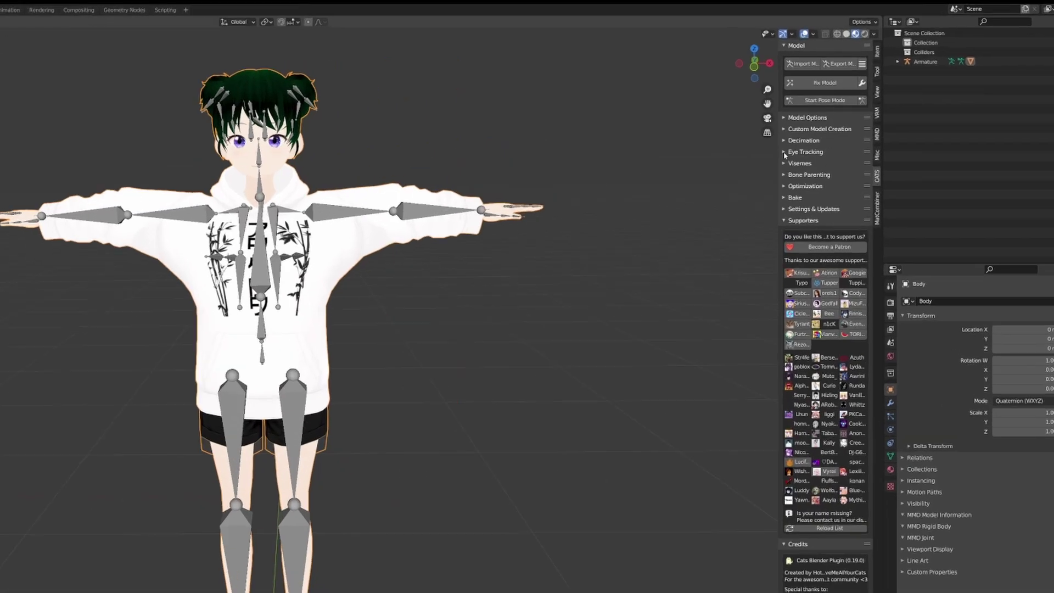
# Set the Blink Left shape key in the CATS eye tracking settings to Fcl_EYE_Close_L
pyautogui.click(804, 115)
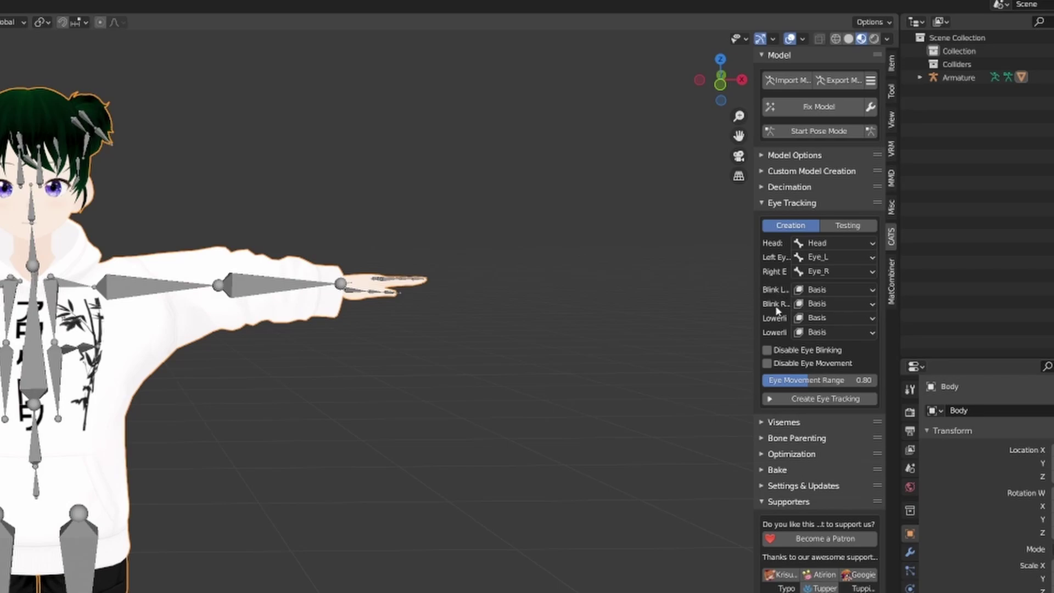
pyautogui.moveTo(758, 279); pyautogui.dragTo(664, 278)
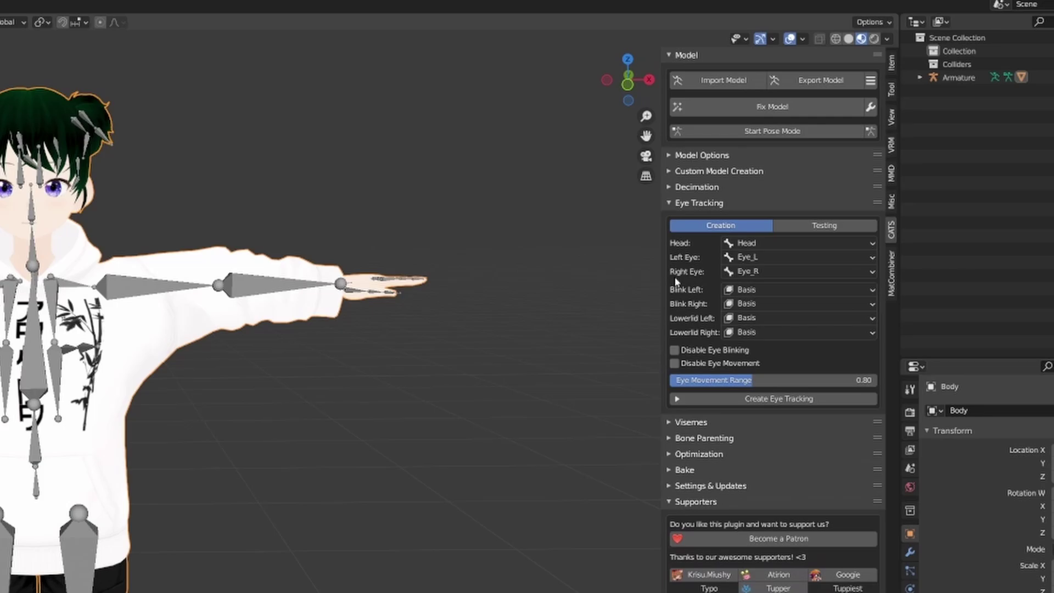
pyautogui.click(766, 291)
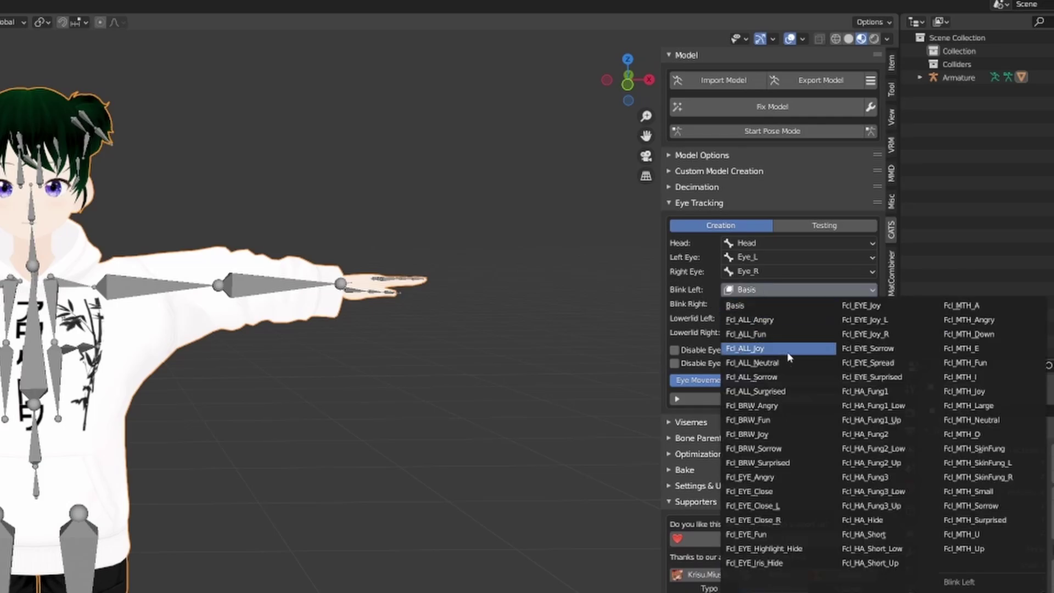
pyautogui.click(786, 505)
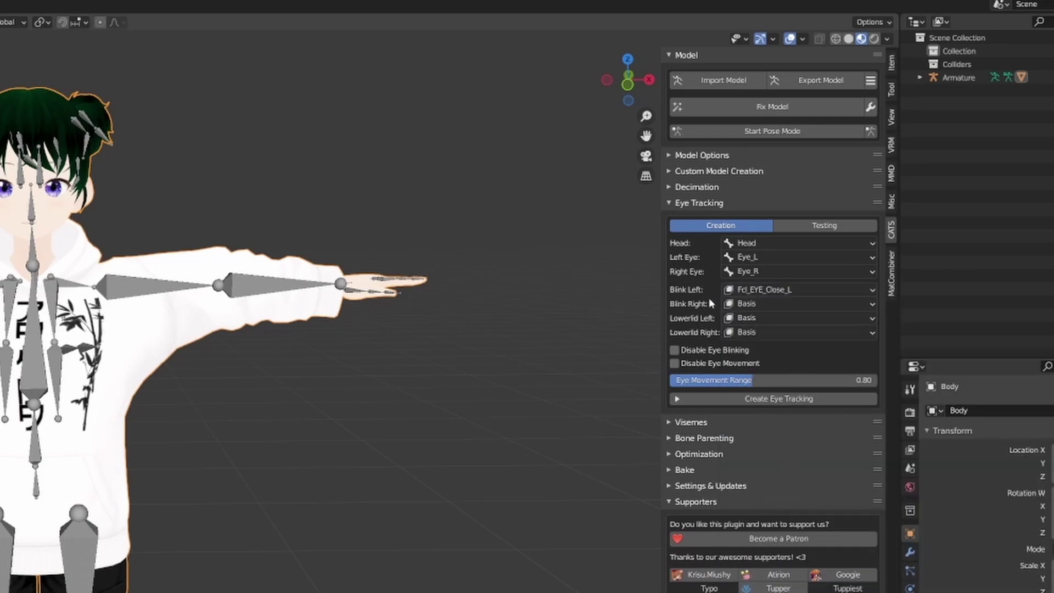
# Set the Blink Right shape key to Fcl_EYE_Close_R and create the eye tracking
pyautogui.click(743, 303)
pyautogui.click(772, 536)
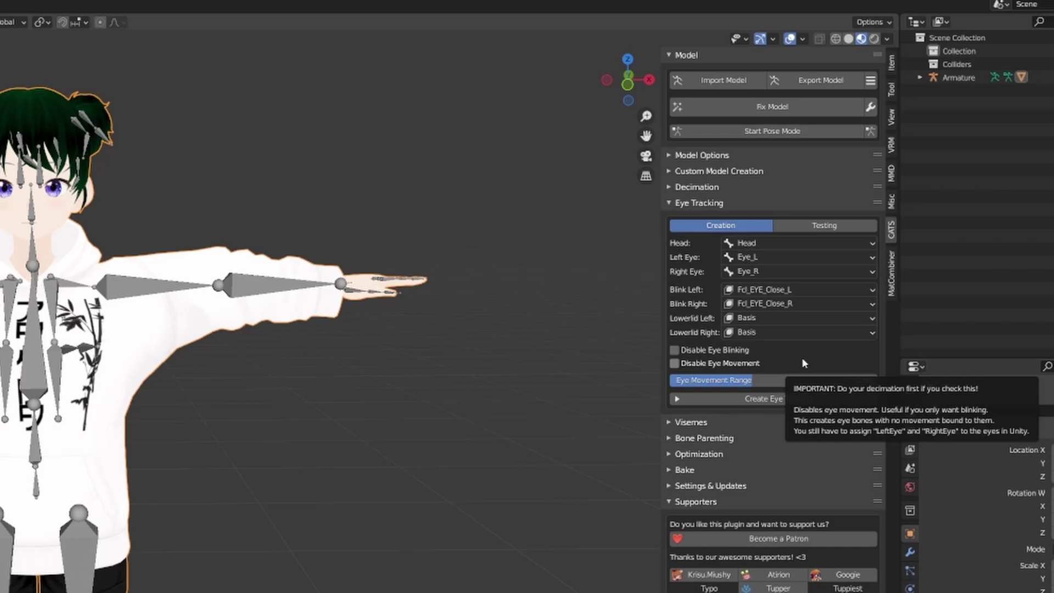
pyautogui.click(753, 404)
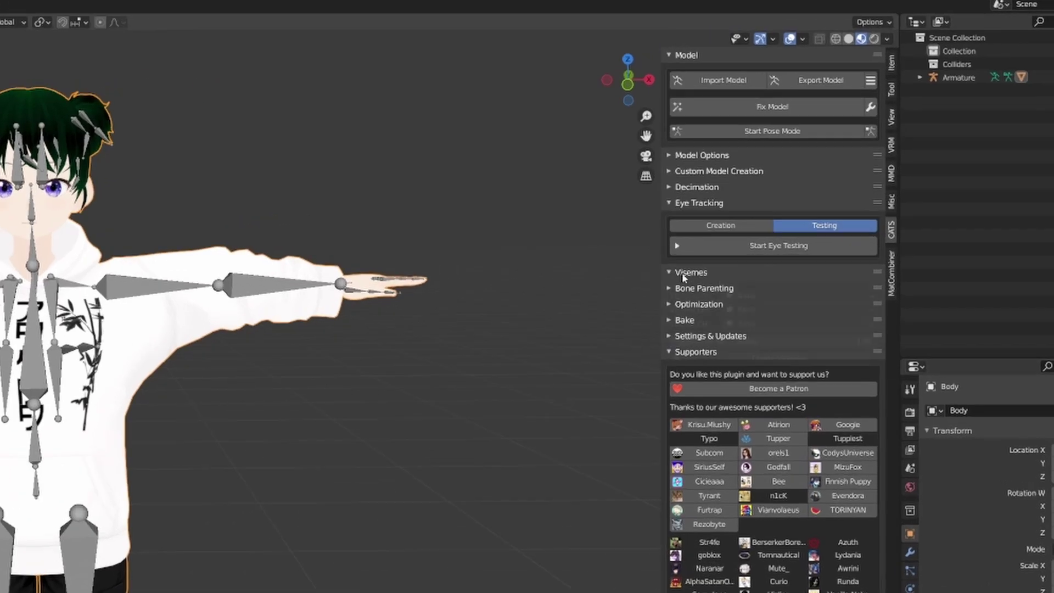
# Create the CATS visemes with AA set to Fcl_MTH_A, OH to Fcl_MTH_O and CH to Fcl_MTH_I
pyautogui.click(759, 153)
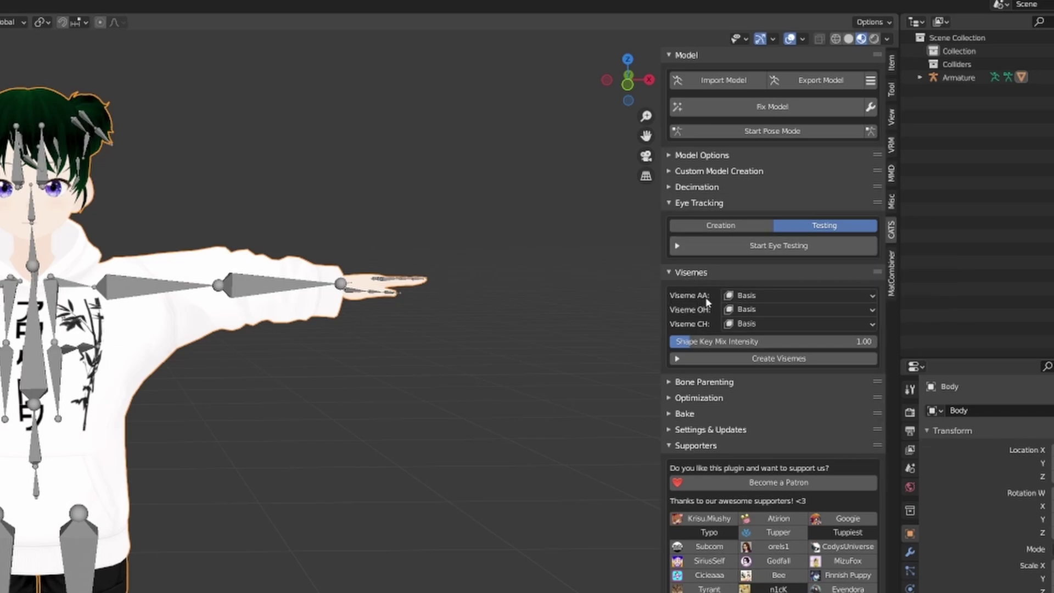
pyautogui.click(744, 296)
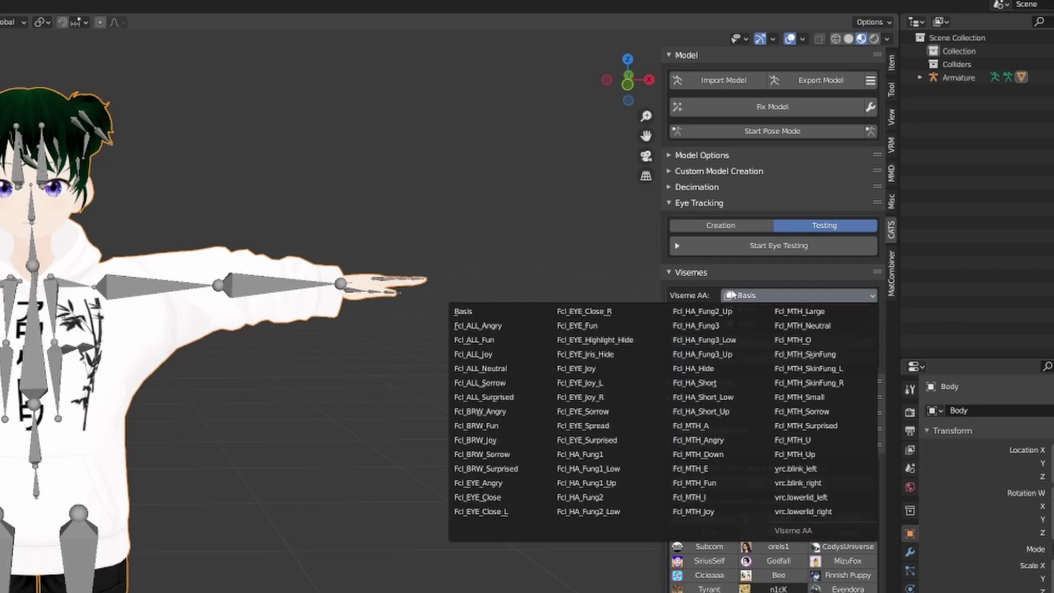
pyautogui.click(704, 431)
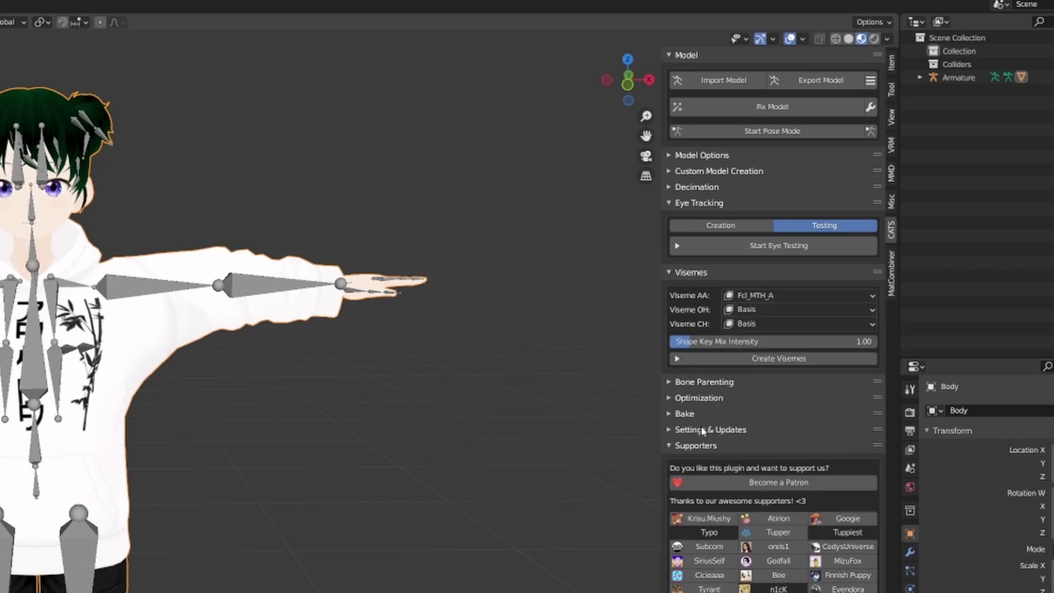
pyautogui.click(744, 310)
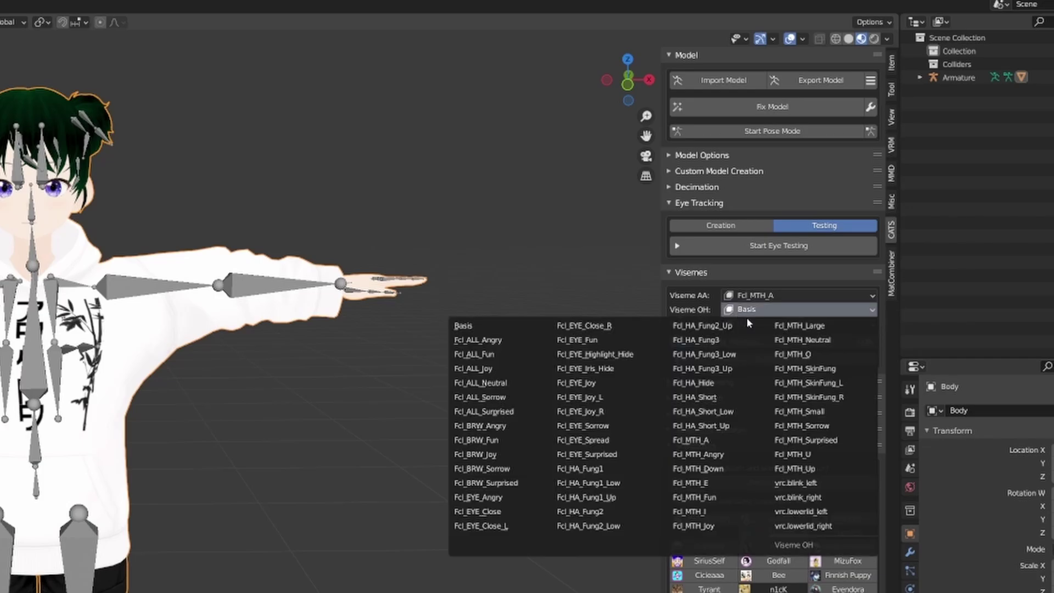
pyautogui.click(797, 355)
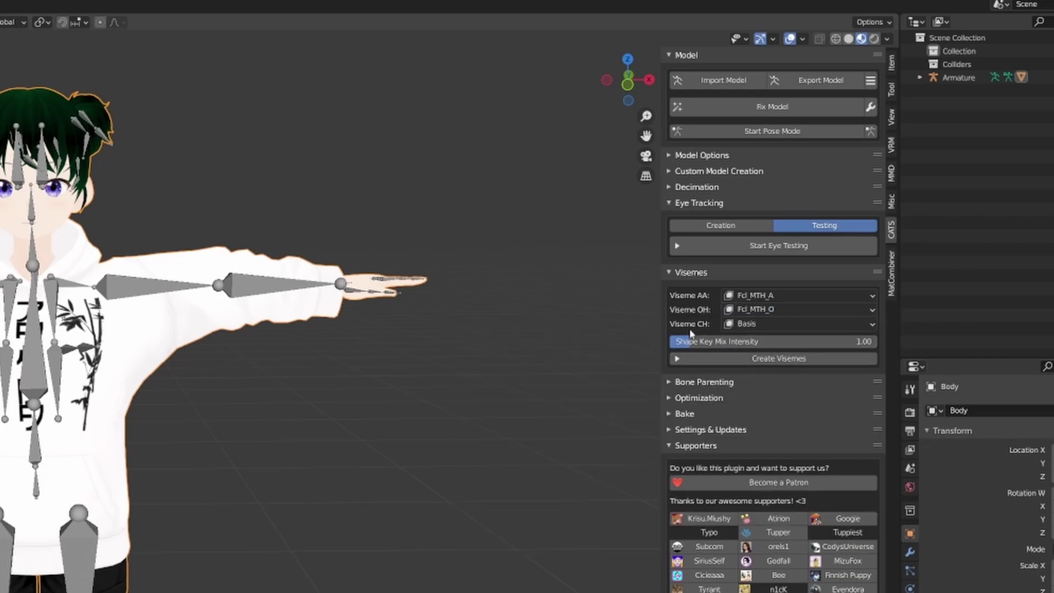
pyautogui.click(752, 328)
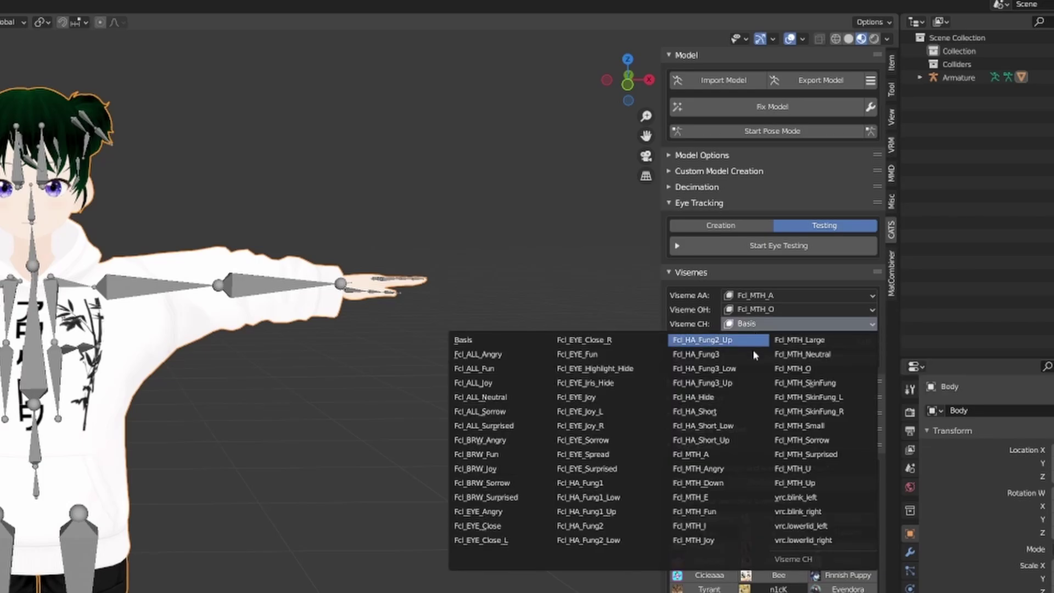
pyautogui.click(693, 525)
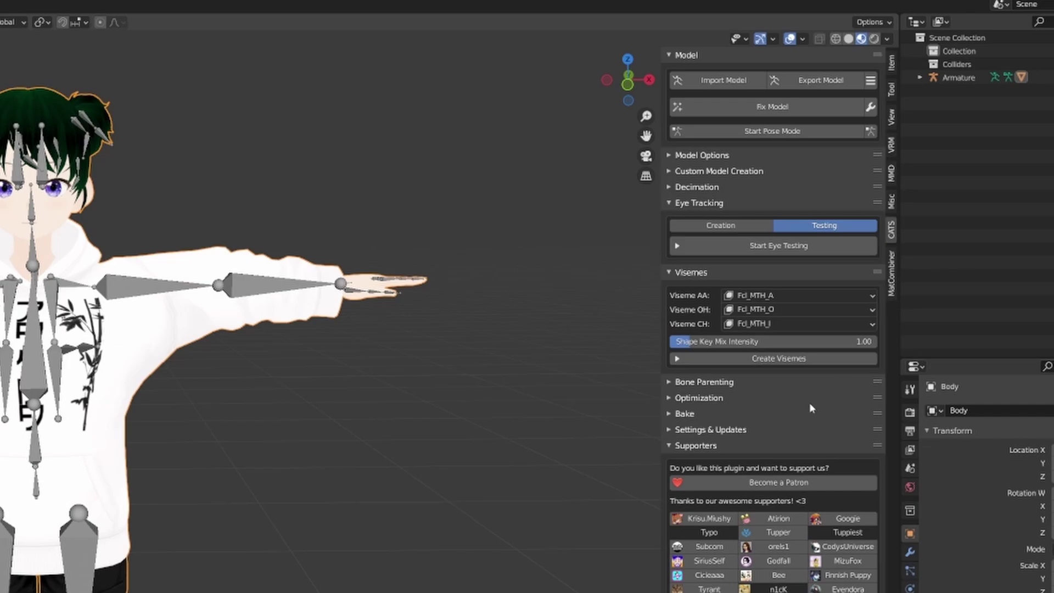
pyautogui.click(759, 358)
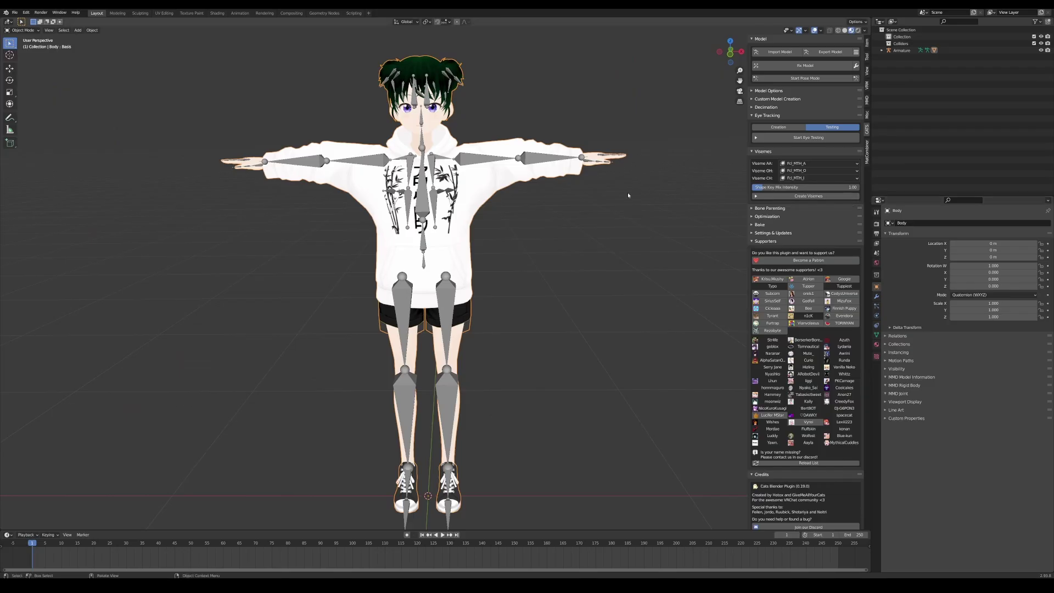
# Select the avatar's armature and switch it to Edit Mode
pyautogui.click(467, 159)
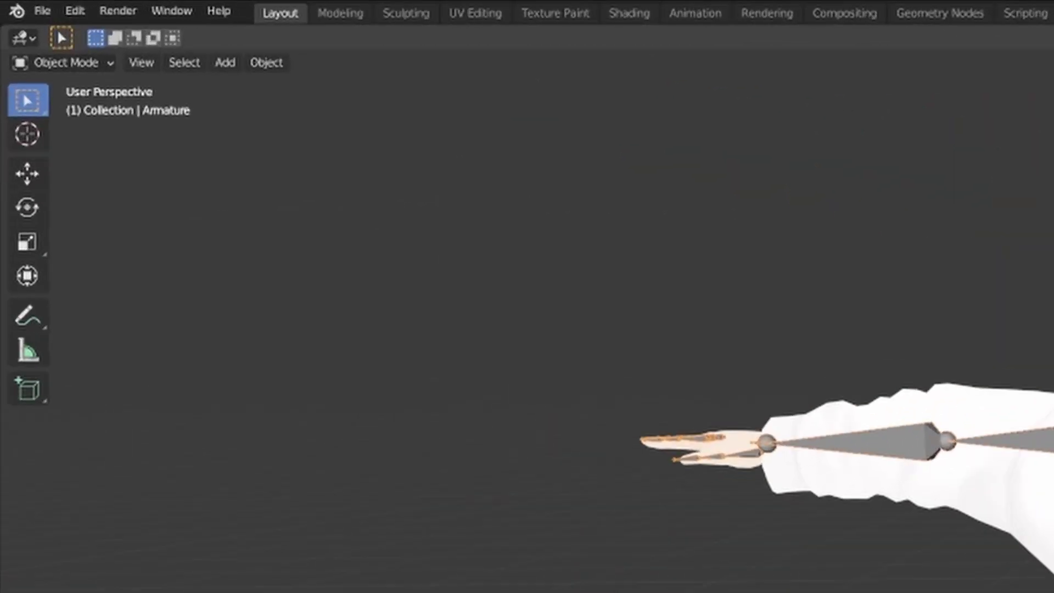
pyautogui.click(76, 66)
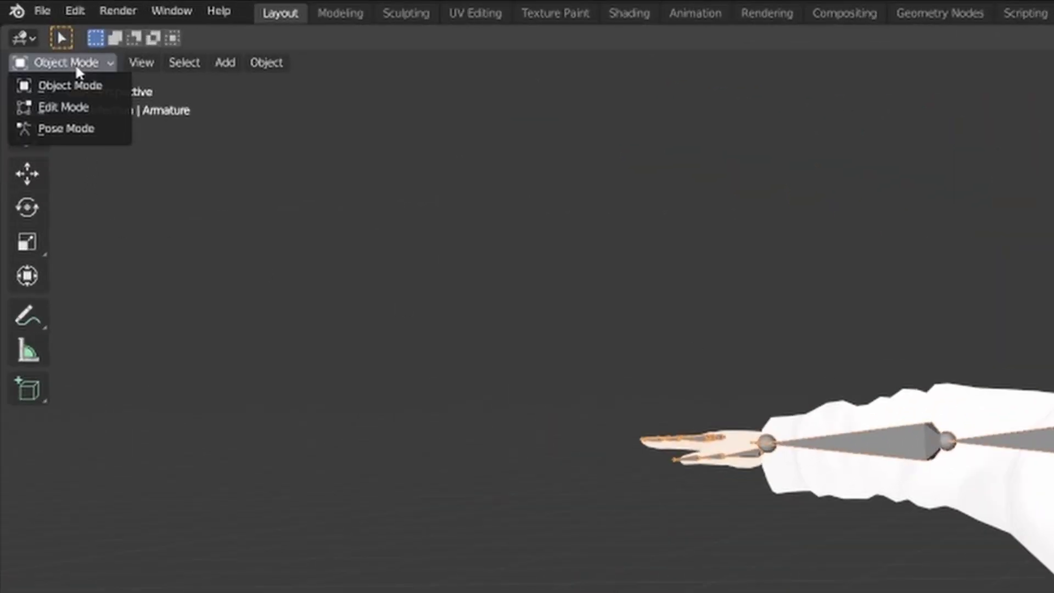
pyautogui.click(82, 106)
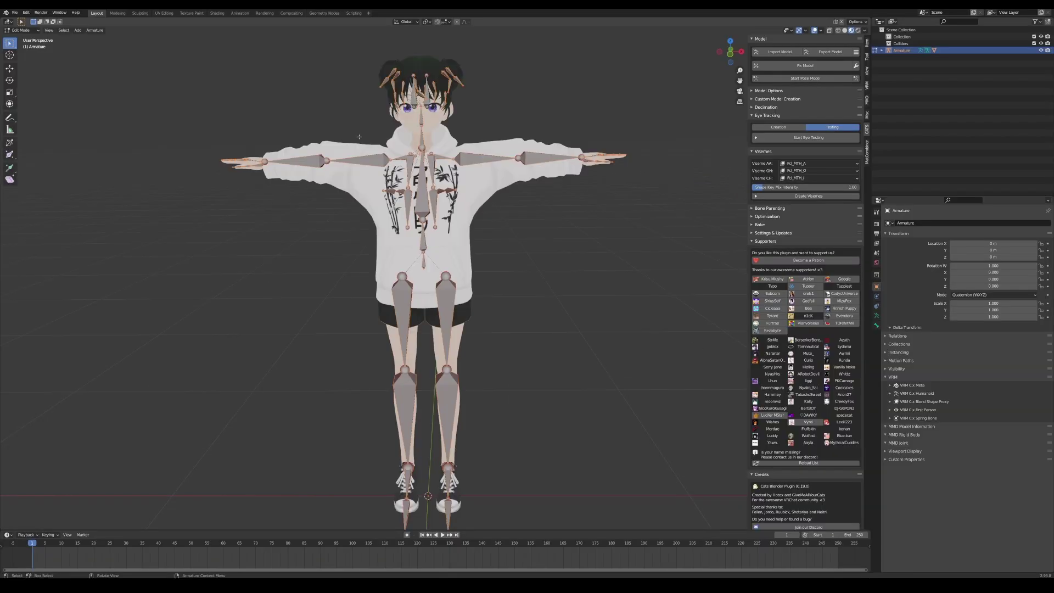
# Select the inner joint of the right shoulder bone and try shifting it outward with the Move tool, undoing that trial move
pyautogui.scroll(5, 428, 275)
pyautogui.keyDown('shift'); pyautogui.moveTo(428, 263); pyautogui.dragTo(429, 357, button='middle'); pyautogui.keyUp('shift')
pyautogui.scroll(2, 427, 252)
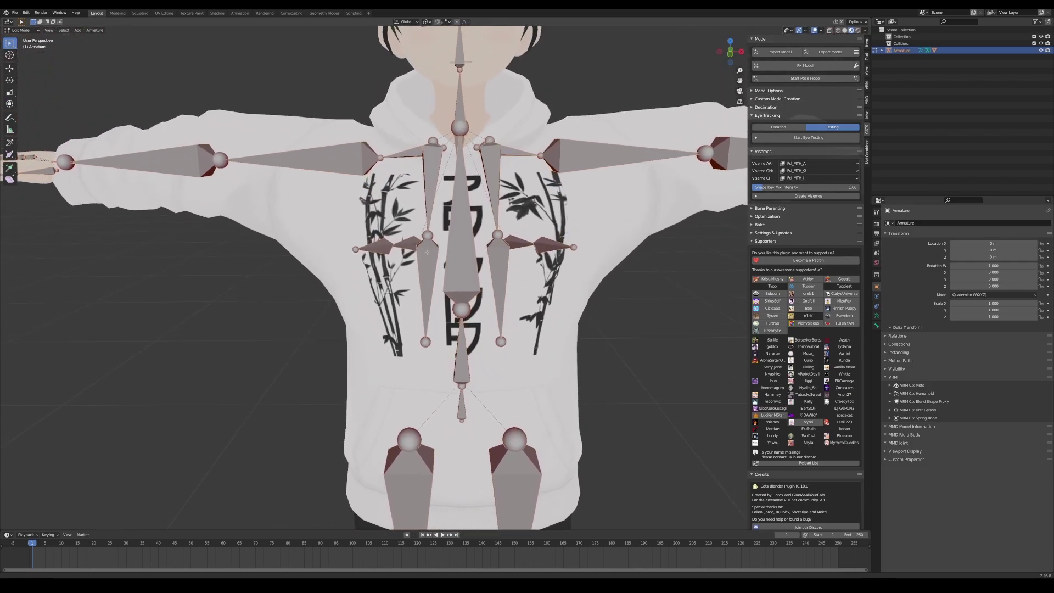
pyautogui.scroll(4, 427, 252)
pyautogui.keyDown('shift'); pyautogui.moveTo(427, 252); pyautogui.dragTo(428, 510, button='middle'); pyautogui.keyUp('shift')
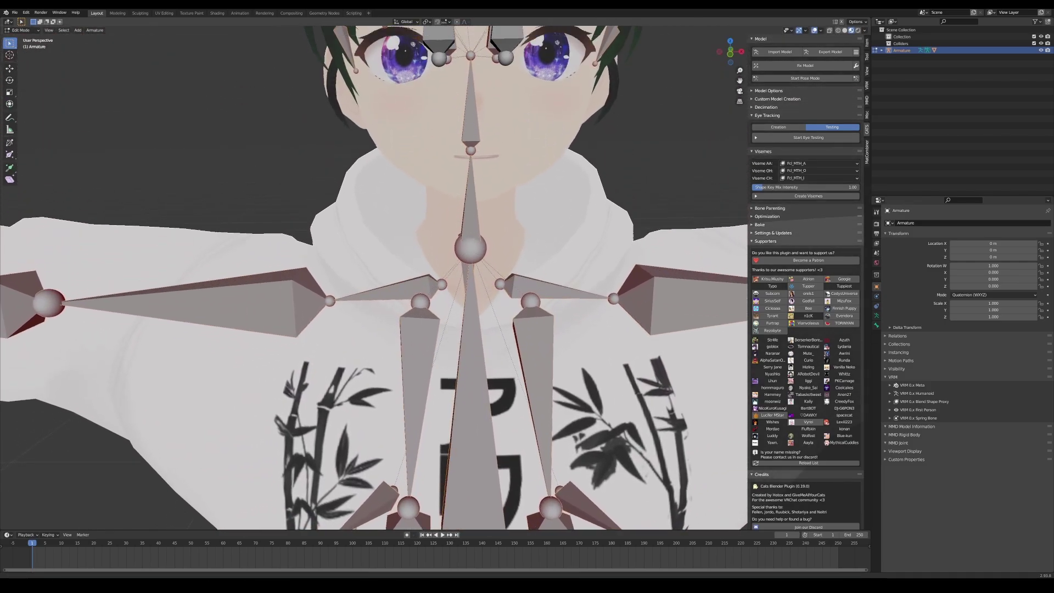
pyautogui.scroll(5, 462, 256)
pyautogui.scroll(-3, 447, 290)
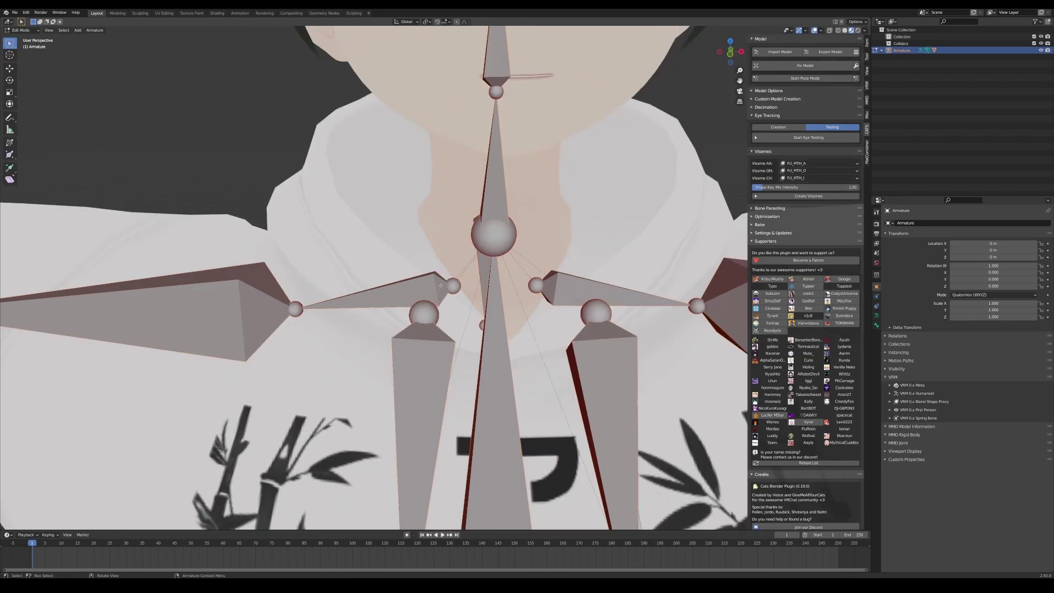
pyautogui.click(458, 287)
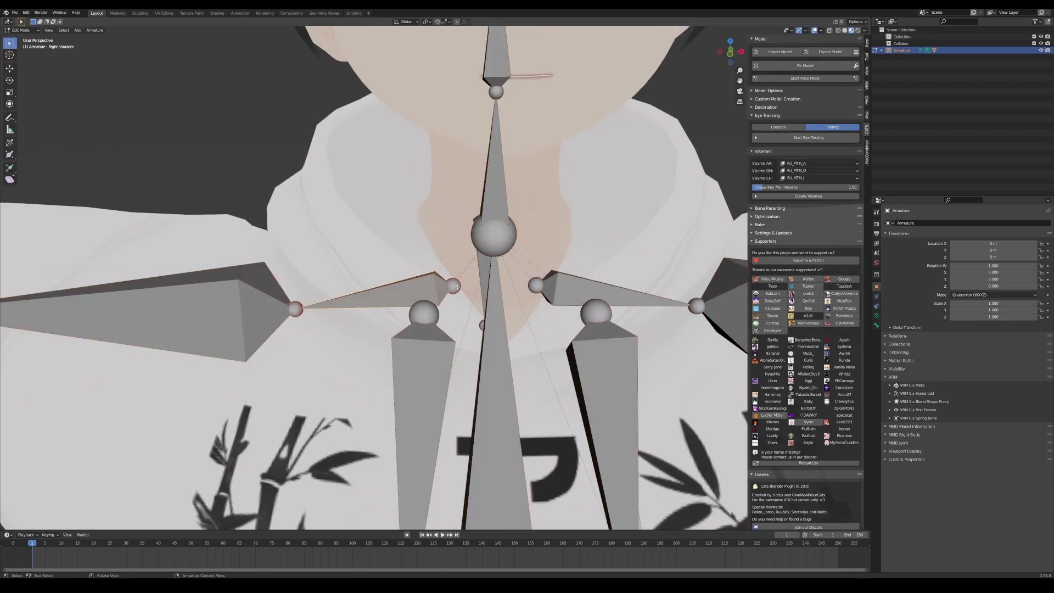
pyautogui.click(453, 285)
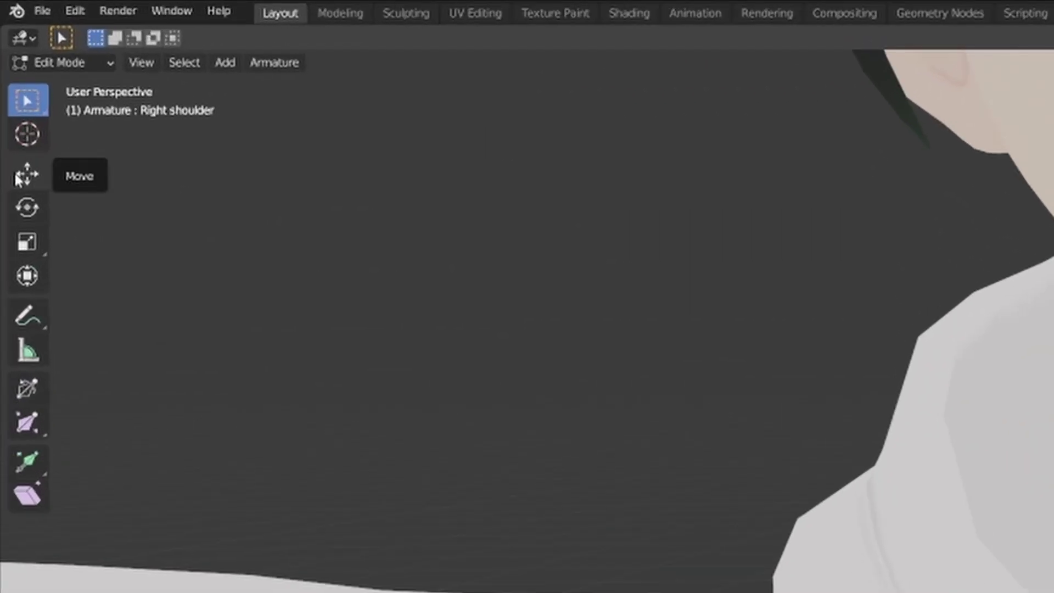
pyautogui.click(10, 68)
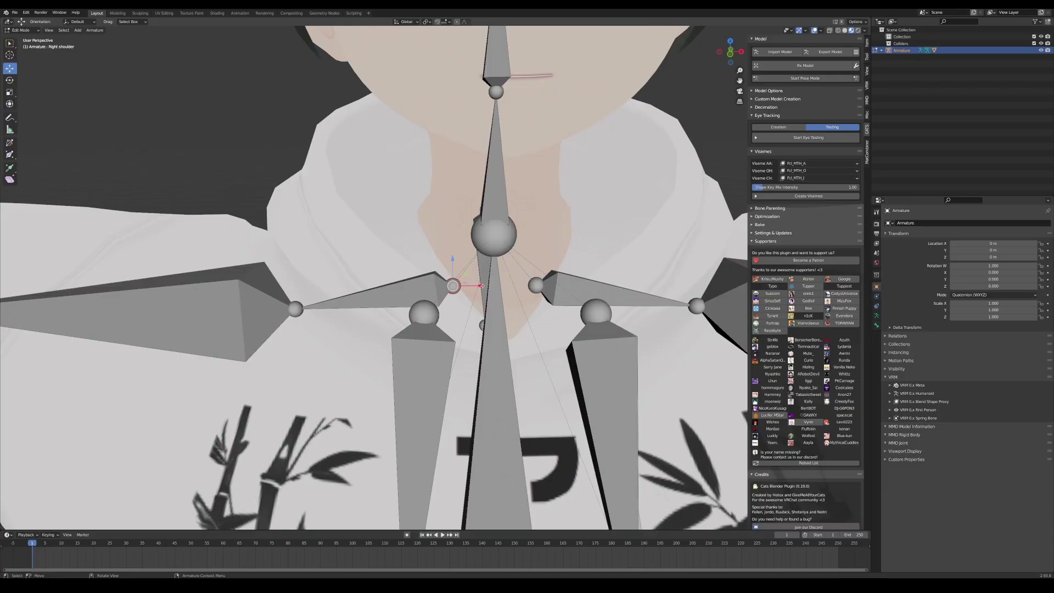
pyautogui.moveTo(442, 284); pyautogui.dragTo(411, 285)
pyautogui.hotkey('ctrl', 'z')
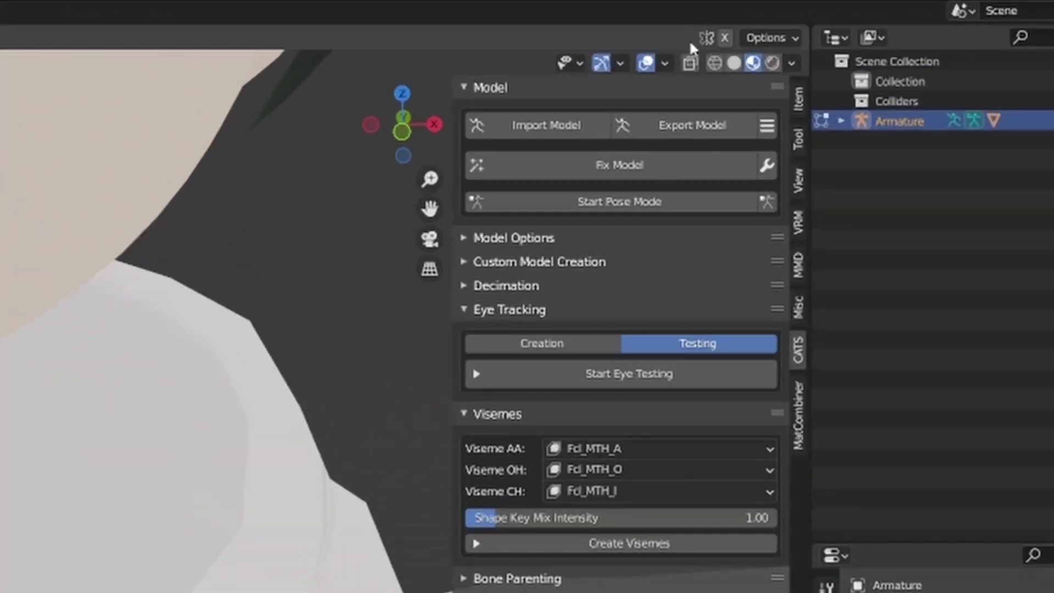
# Enable X-axis mirroring and move the shoulder bones' inner joints outward along X, away from the neck
pyautogui.click(725, 38)
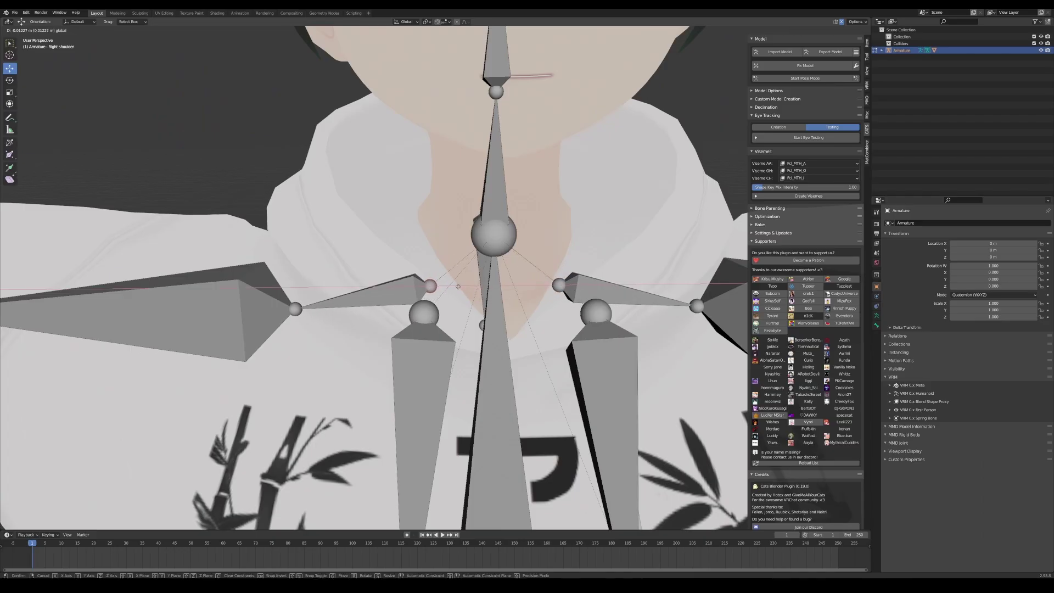
pyautogui.click(399, 288)
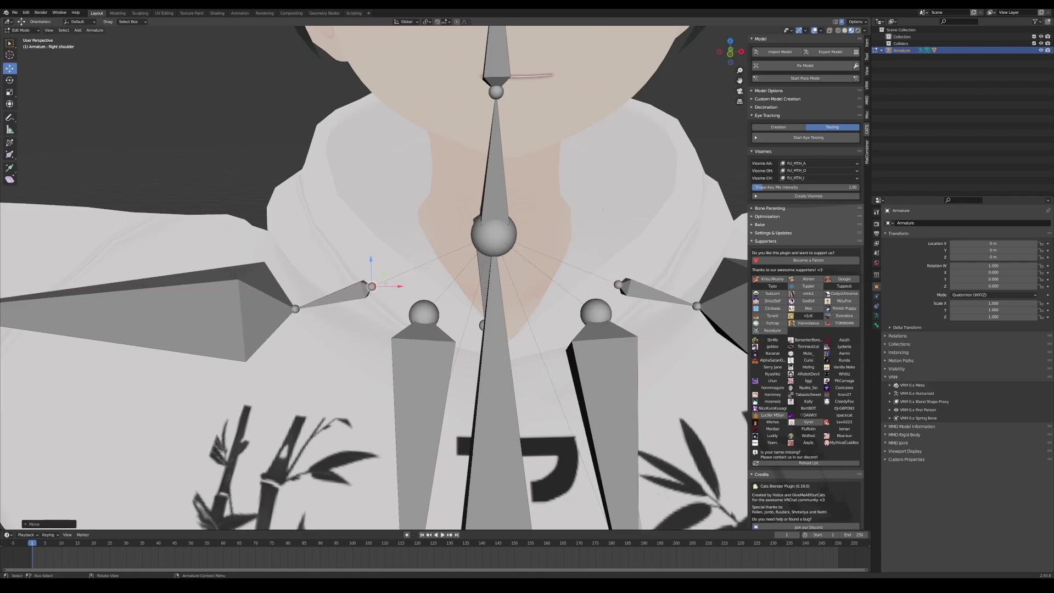
pyautogui.hotkey('ctrl', 'z')
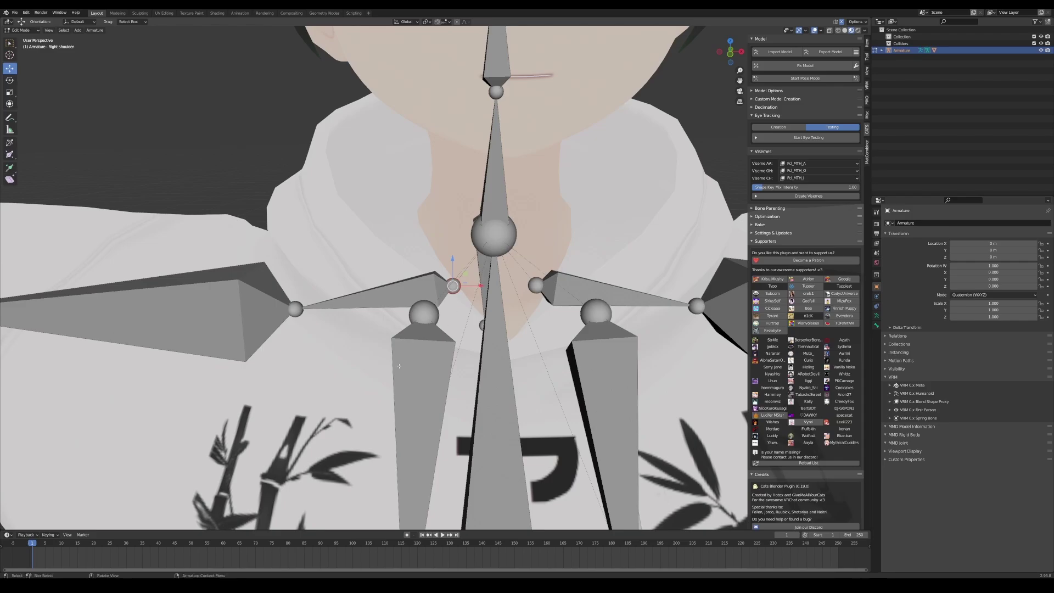
pyautogui.moveTo(481, 285); pyautogui.dragTo(408, 286)
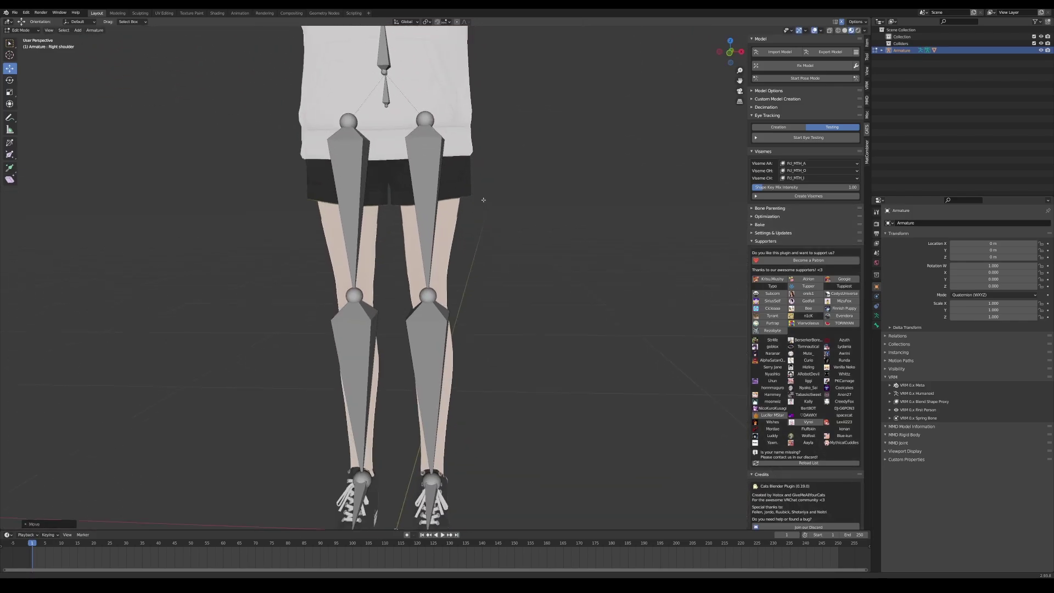
# Turn off Inherit Rotation in the bone relations of the left and right ankle bones
pyautogui.keyDown('ctrl'); pyautogui.scroll(-5, 437, 286); pyautogui.keyUp('ctrl')
pyautogui.click(438, 287)
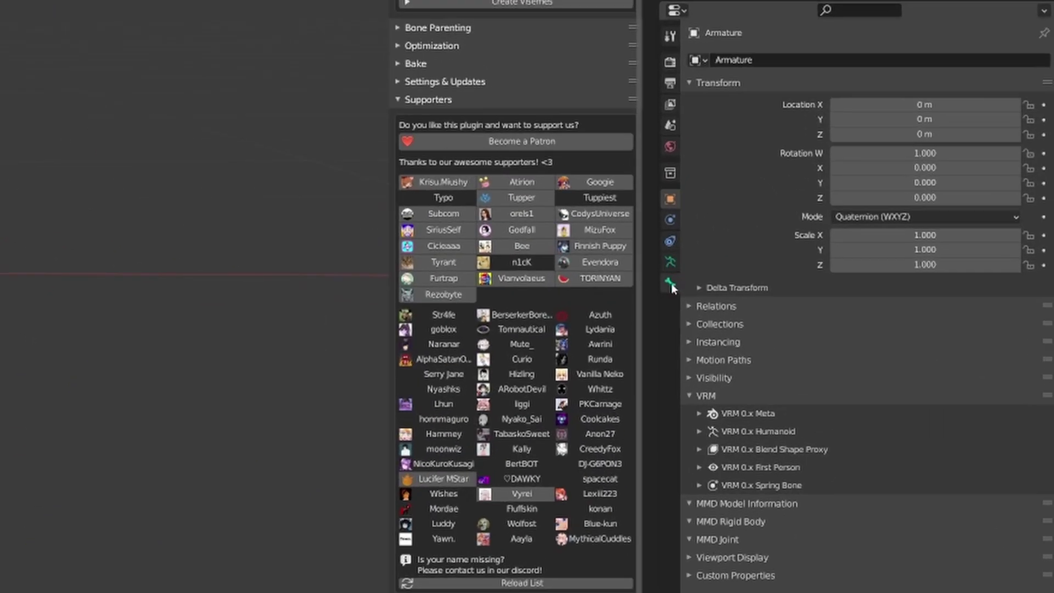
pyautogui.click(670, 285)
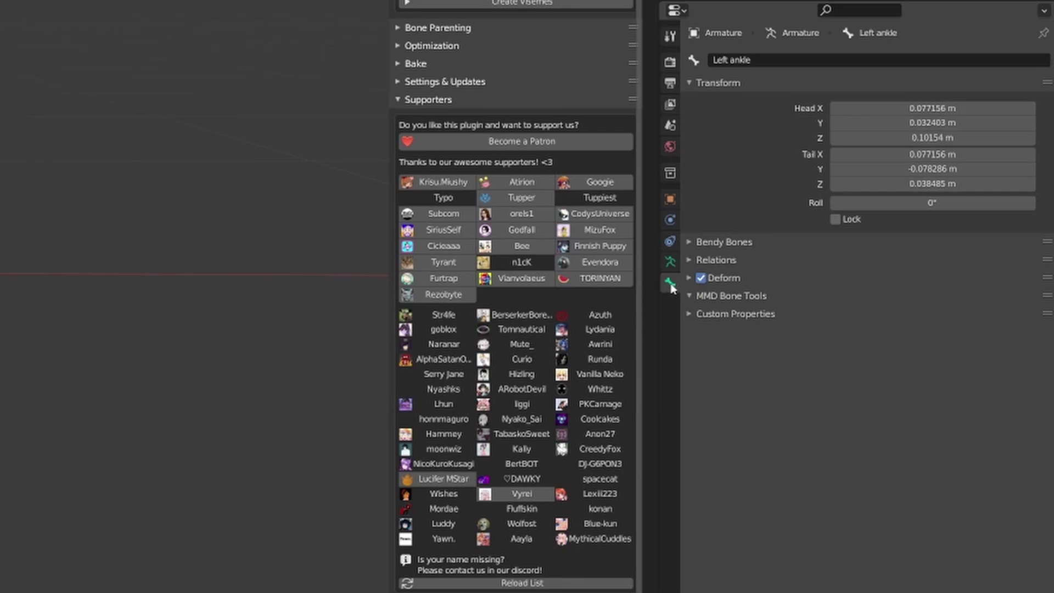
pyautogui.click(713, 262)
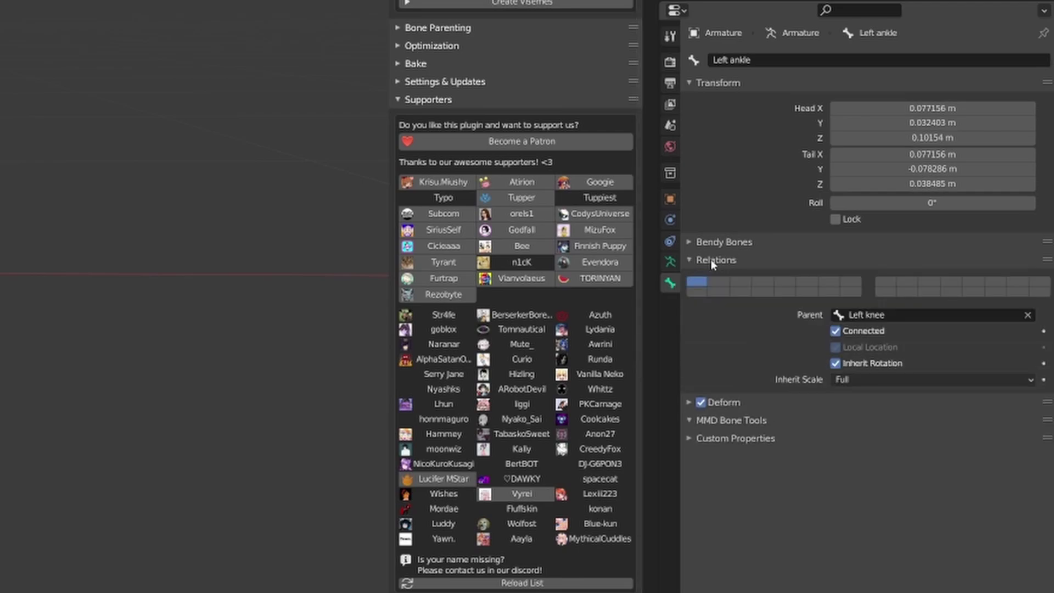
pyautogui.click(836, 364)
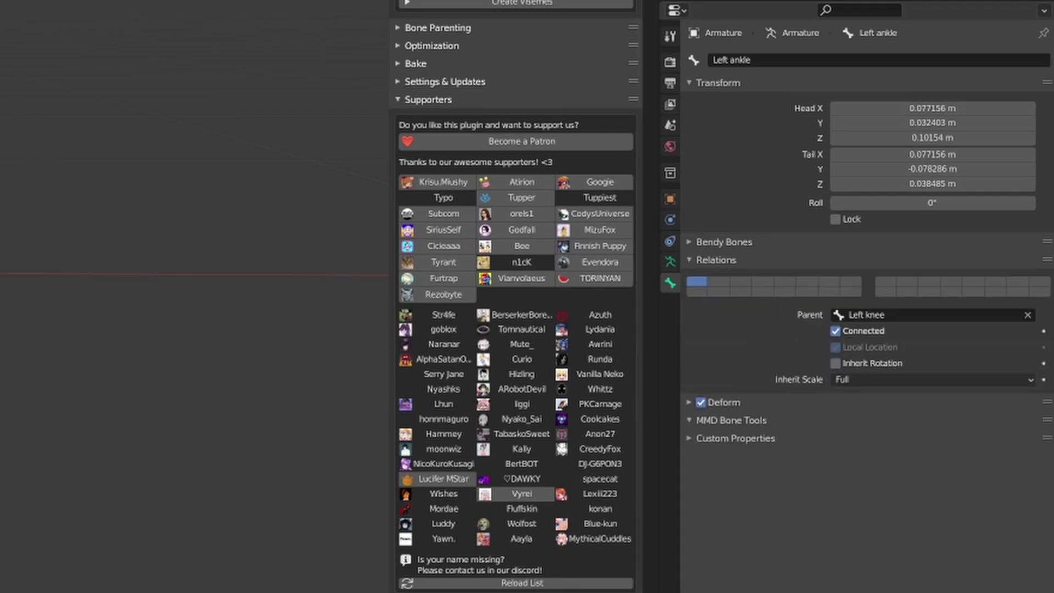
pyautogui.click(362, 288)
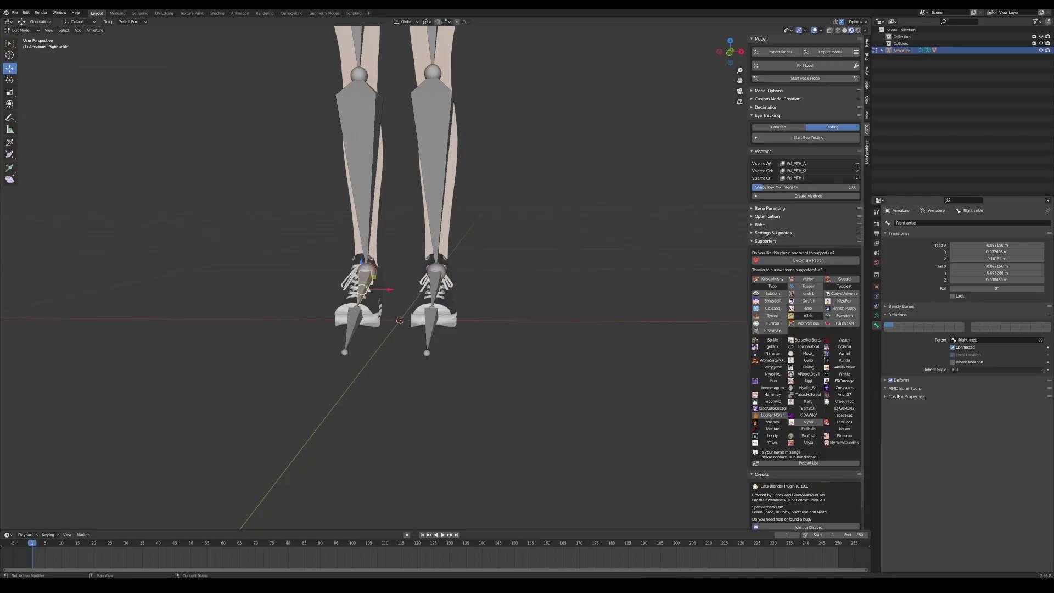
# Lower the mirrored ankle bones along Z to the shoe soles and rotate them until they lie roughly flat
pyautogui.moveTo(549, 307)
pyautogui.mouseDown(button='middle')
pyautogui.moveTo(468, 308)
pyautogui.moveTo(435, 293)
pyautogui.moveTo(543, 313)
pyautogui.mouseUp(button='middle')
pyautogui.scroll(4, 435, 292)
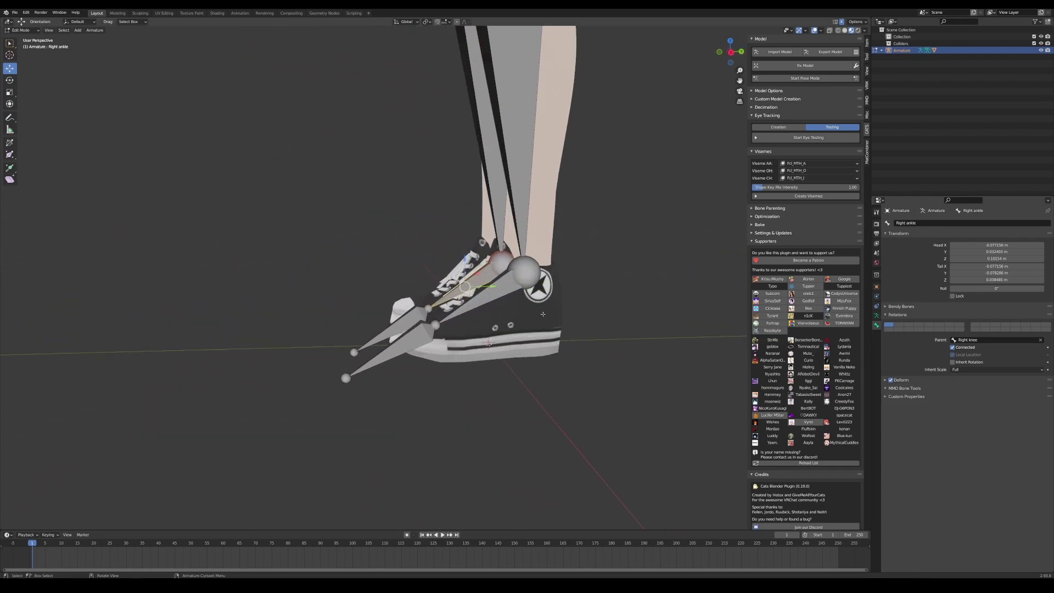
pyautogui.click(512, 289)
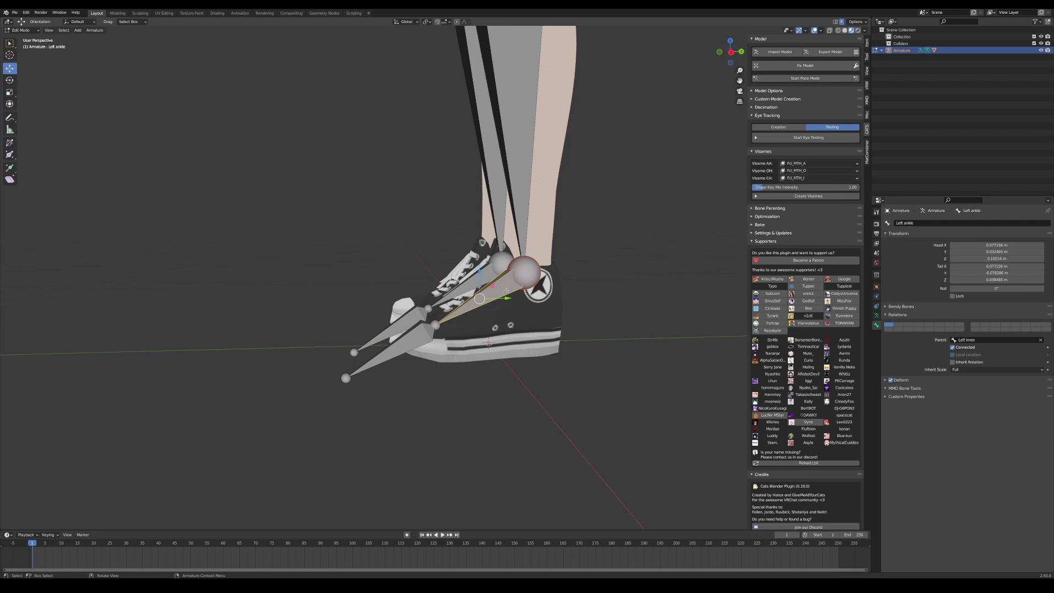
pyautogui.press('g')
pyautogui.press('z')
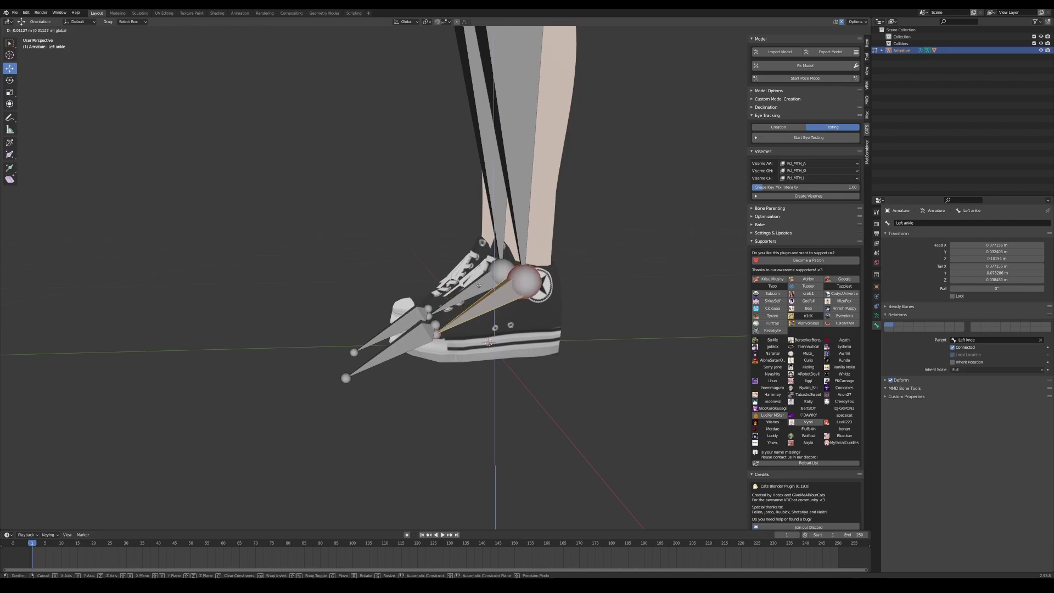
pyautogui.click(480, 341)
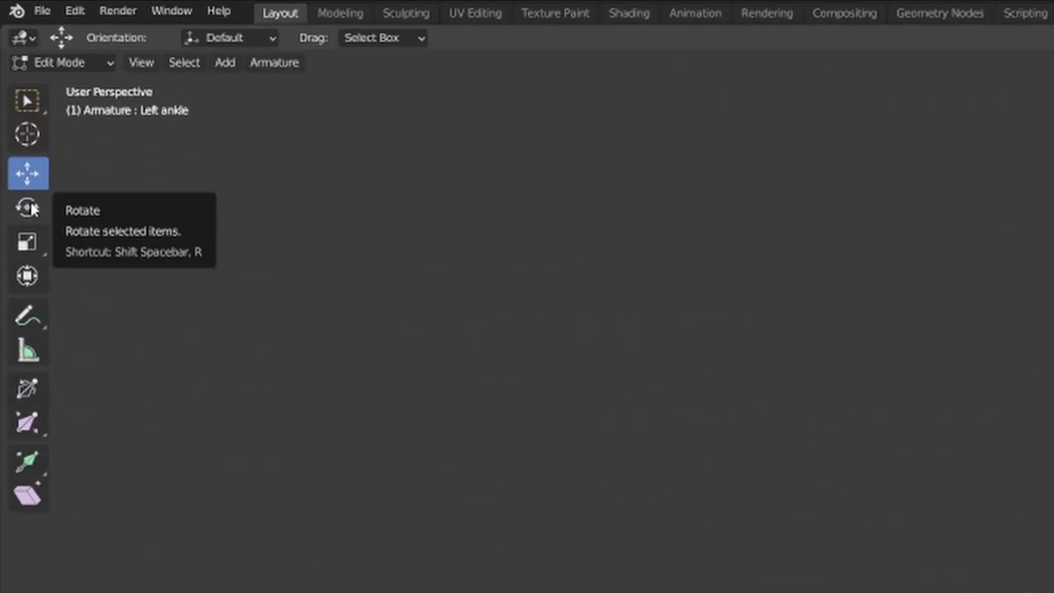
pyautogui.click(10, 80)
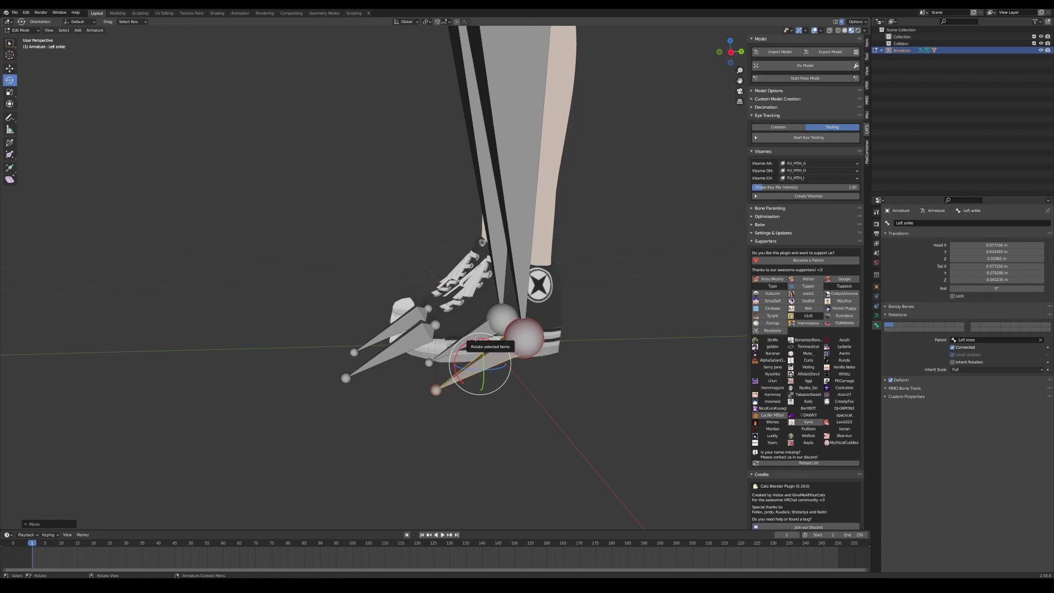
pyautogui.moveTo(475, 340); pyautogui.dragTo(456, 362)
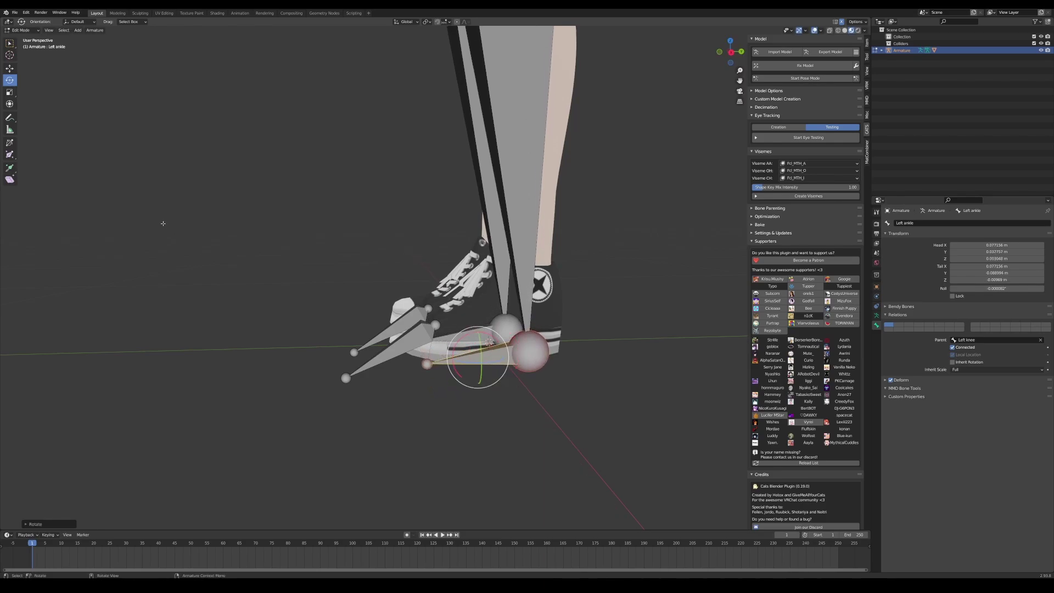
# Raise the mirrored ankle bones slightly along Z with the Move tool so they sit within the shoe soles
pyautogui.hotkey('shift', 'space')
pyautogui.press('g')
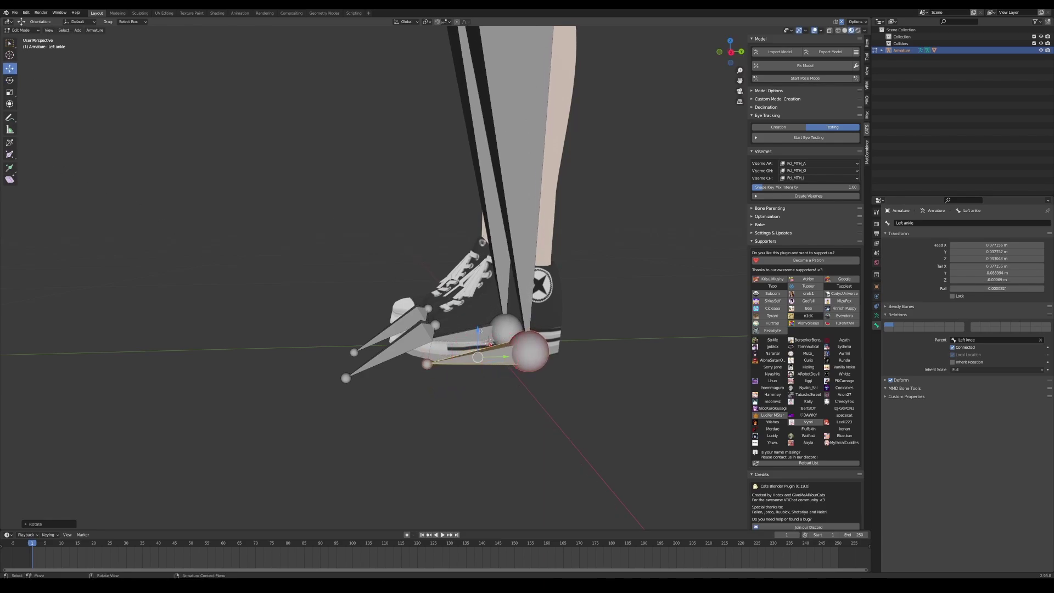
pyautogui.moveTo(478, 329); pyautogui.dragTo(424, 320)
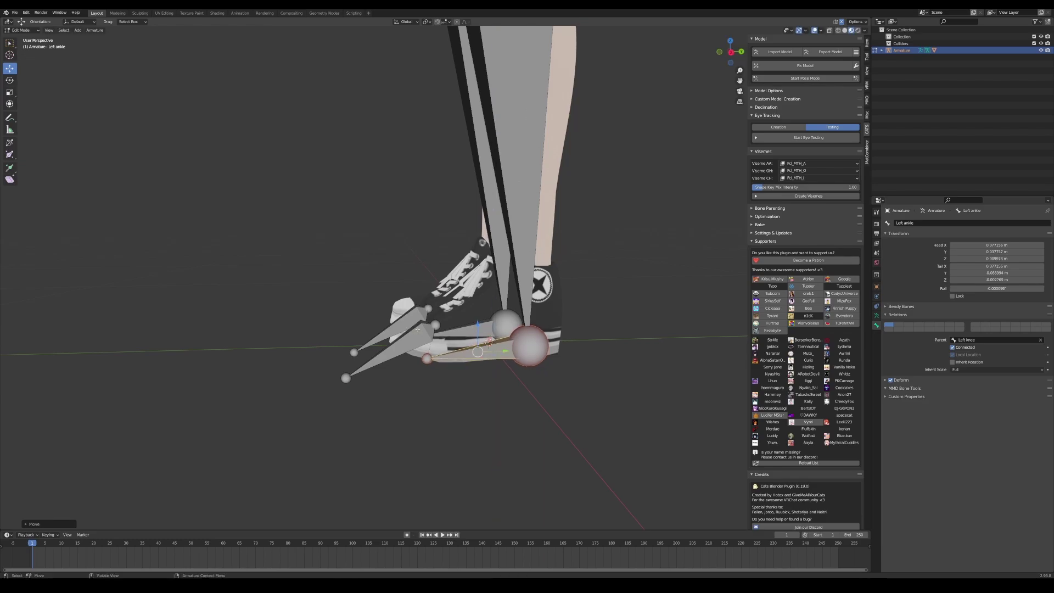
# Rotate the mirrored toe bones until they lie roughly level and move them down in line with the ankle bones at the soles
pyautogui.click(417, 329)
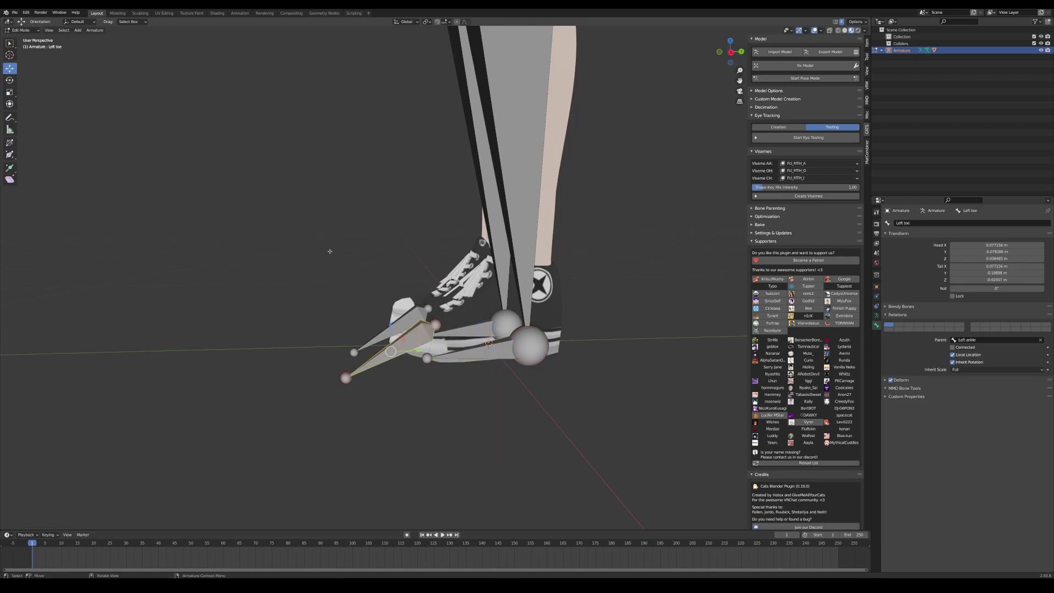
pyautogui.click(9, 80)
pyautogui.moveTo(398, 321); pyautogui.dragTo(398, 358)
pyautogui.hotkey('shift', 'space')
pyautogui.press('g')
# Select the right ankle bone and nudge its rotation very slightly with the Rotate tool
pyautogui.moveTo(549, 354); pyautogui.dragTo(654, 355, button='middle')
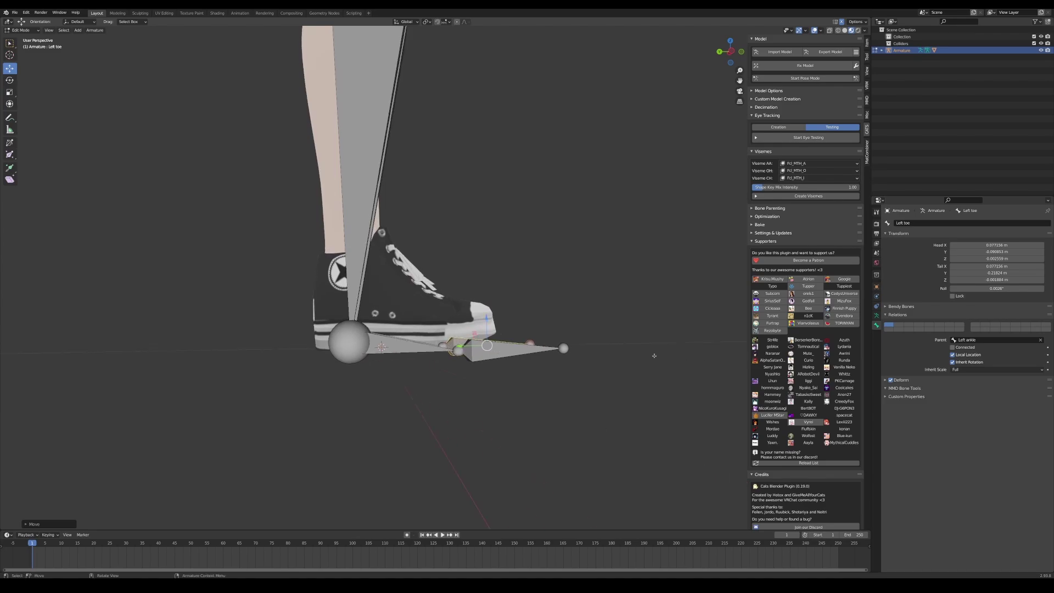
pyautogui.moveTo(449, 341); pyautogui.dragTo(483, 347, button='middle')
pyautogui.click(390, 348)
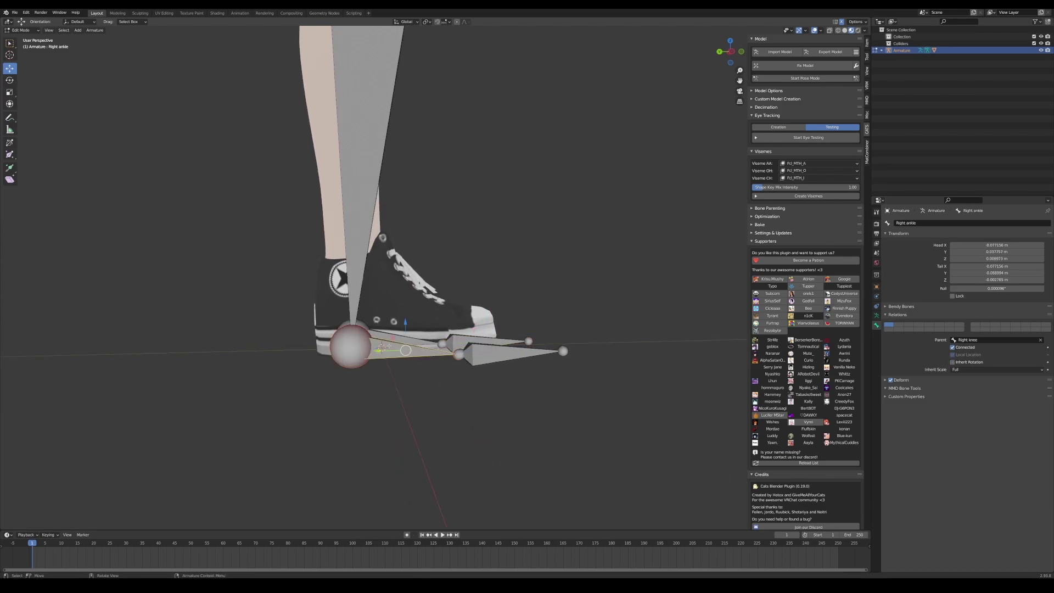
pyautogui.click(10, 79)
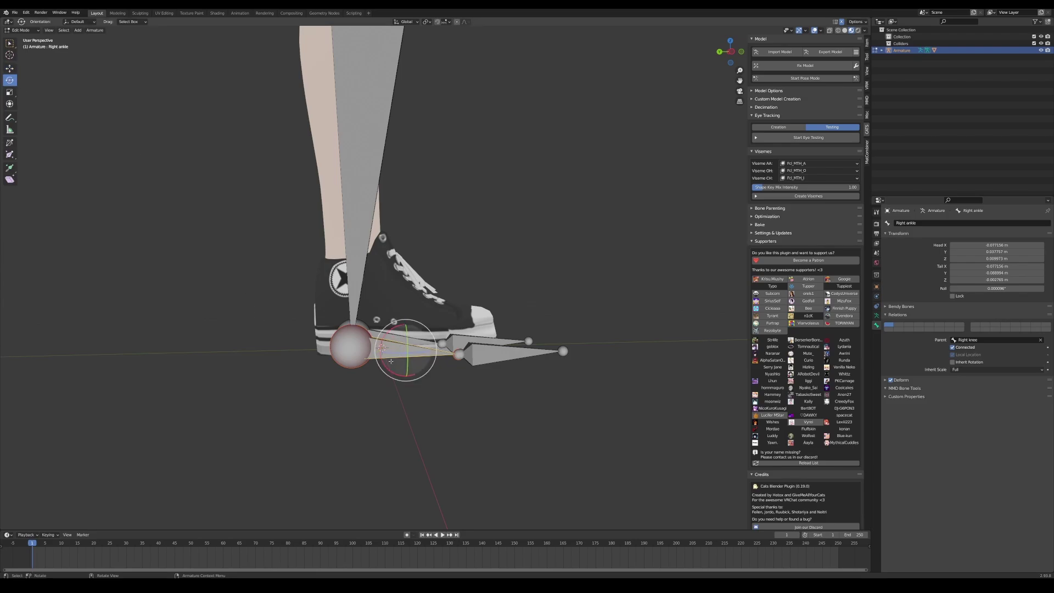
pyautogui.moveTo(384, 361); pyautogui.dragTo(386, 361)
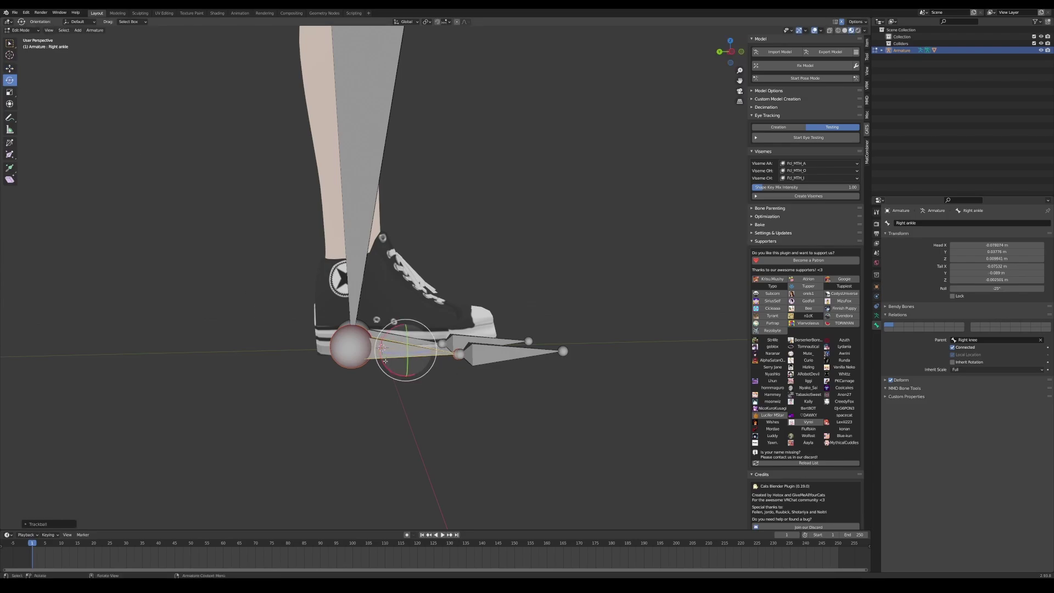
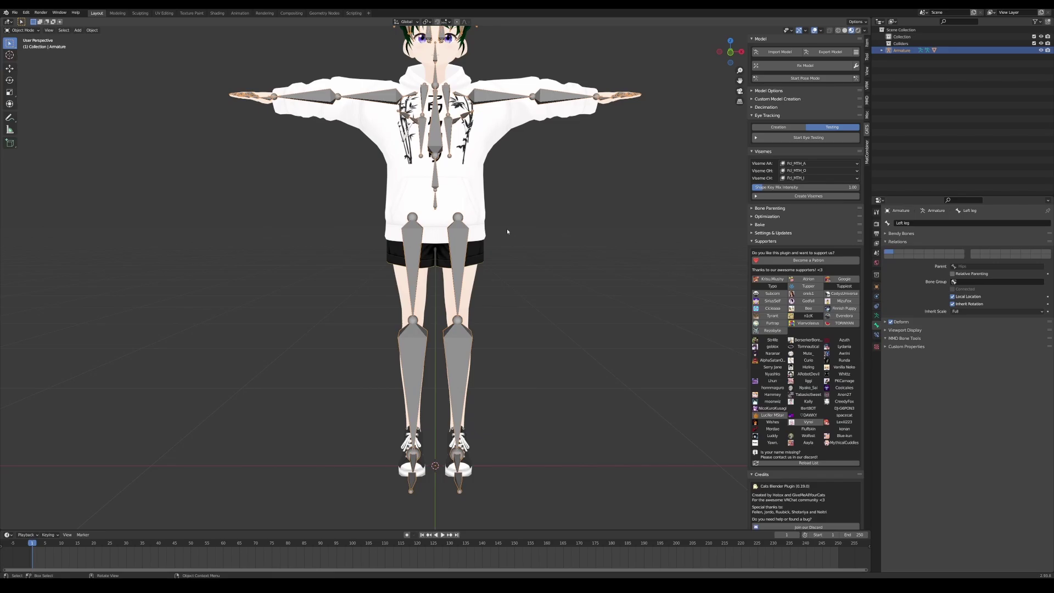
# Start CATS pose mode, enable X-axis mirrored posing and rotate the left leg bone slightly outward
pyautogui.click(805, 78)
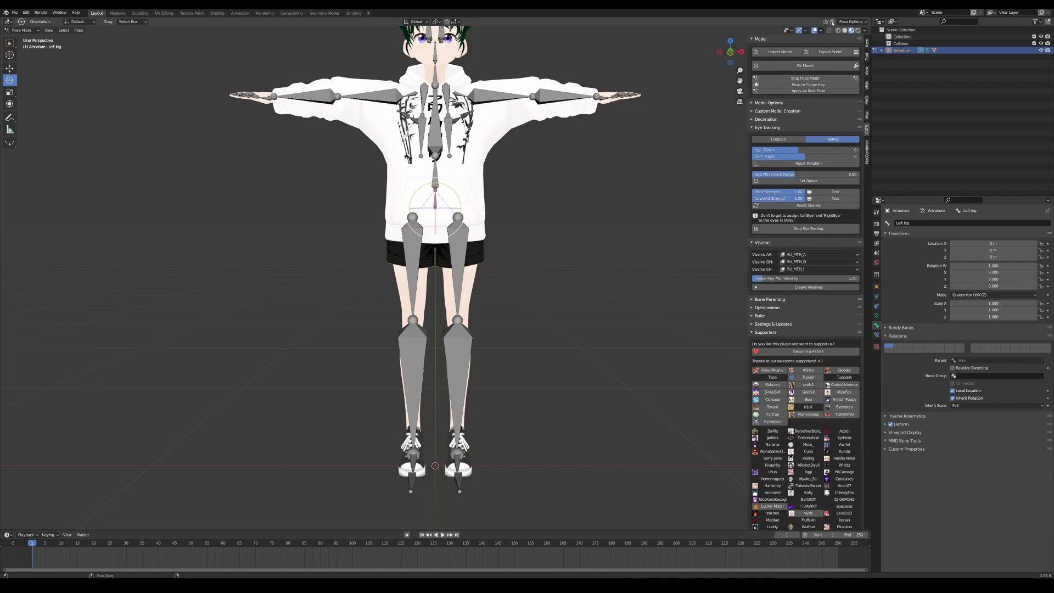
pyautogui.click(832, 22)
pyautogui.click(461, 257)
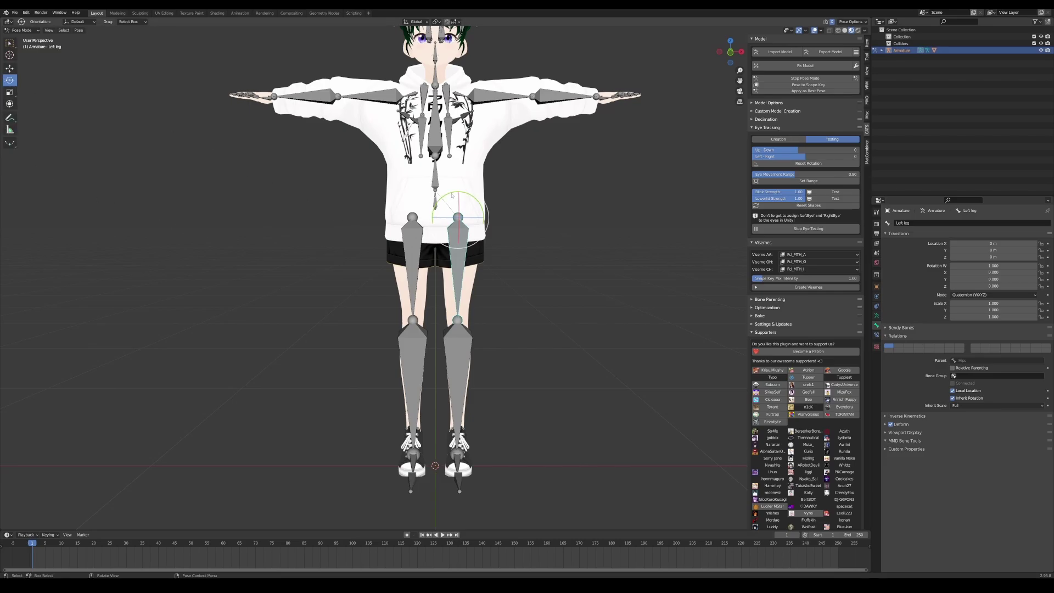
pyautogui.moveTo(452, 195); pyautogui.dragTo(451, 195)
# Rotate the left knee bone slightly from the side so the mirrored lower legs swing backward
pyautogui.moveTo(451, 194); pyautogui.dragTo(466, 275, button='middle')
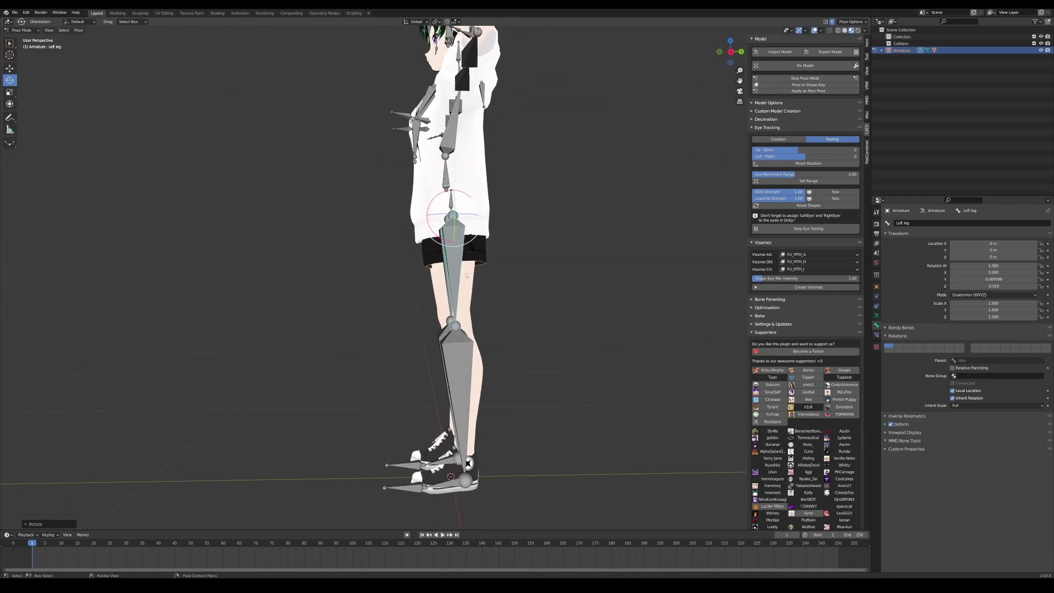
pyautogui.click(460, 355)
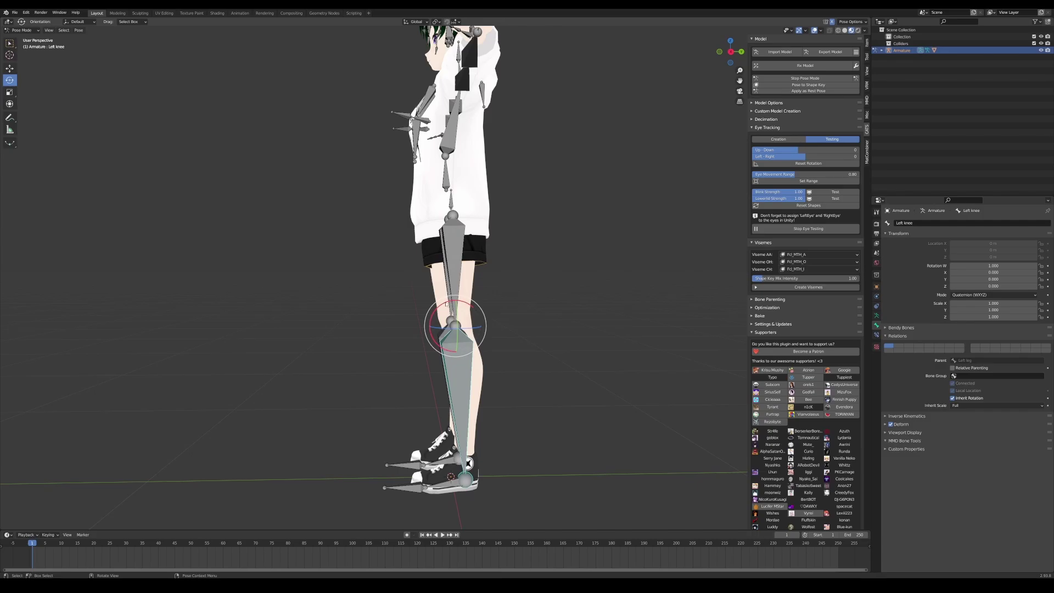
pyautogui.moveTo(446, 303); pyautogui.dragTo(440, 303)
# Check the leg stance from the front and apply the current pose as the rest pose
pyautogui.moveTo(441, 304); pyautogui.dragTo(537, 349, button='middle')
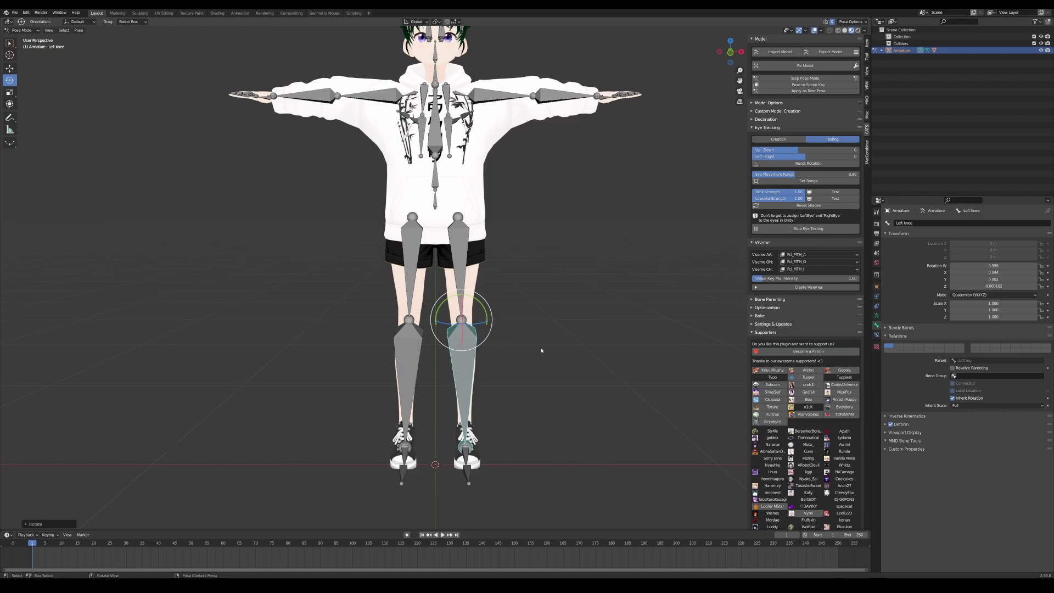
pyautogui.moveTo(541, 353)
pyautogui.mouseDown(button='middle')
pyautogui.moveTo(516, 346)
pyautogui.moveTo(556, 350)
pyautogui.moveTo(536, 358)
pyautogui.moveTo(547, 355)
pyautogui.mouseUp(button='middle')
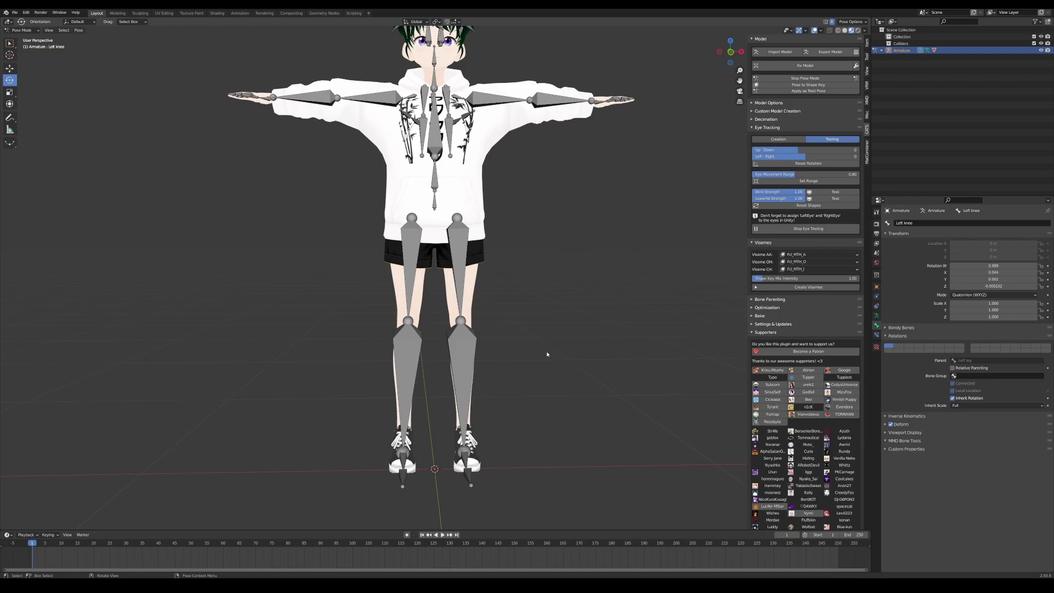
pyautogui.moveTo(487, 311); pyautogui.dragTo(469, 284, button='middle')
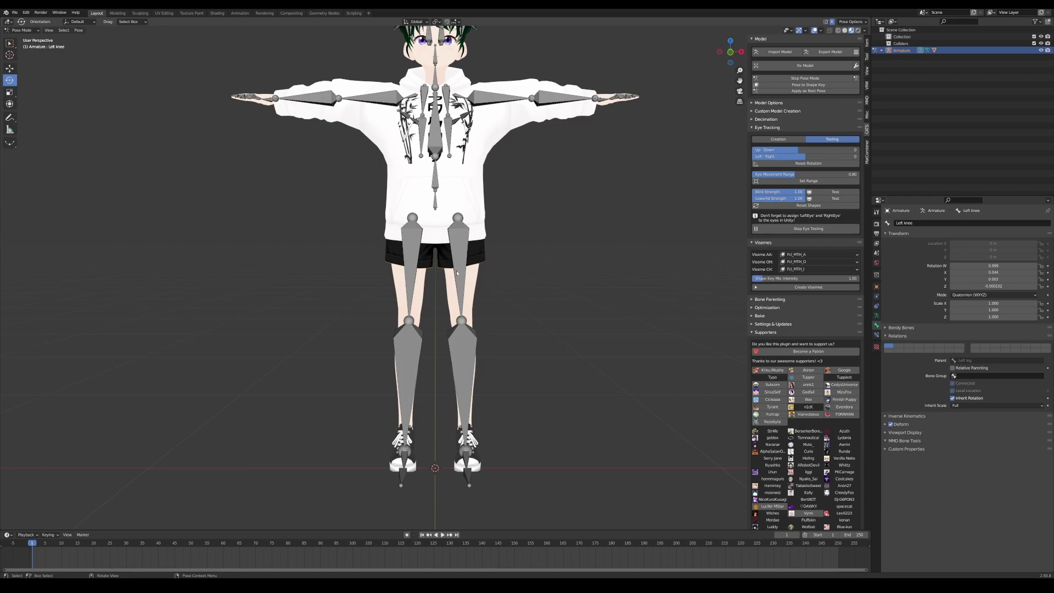
pyautogui.keyDown('shift'); pyautogui.scroll(4, 569, 282); pyautogui.keyUp('shift')
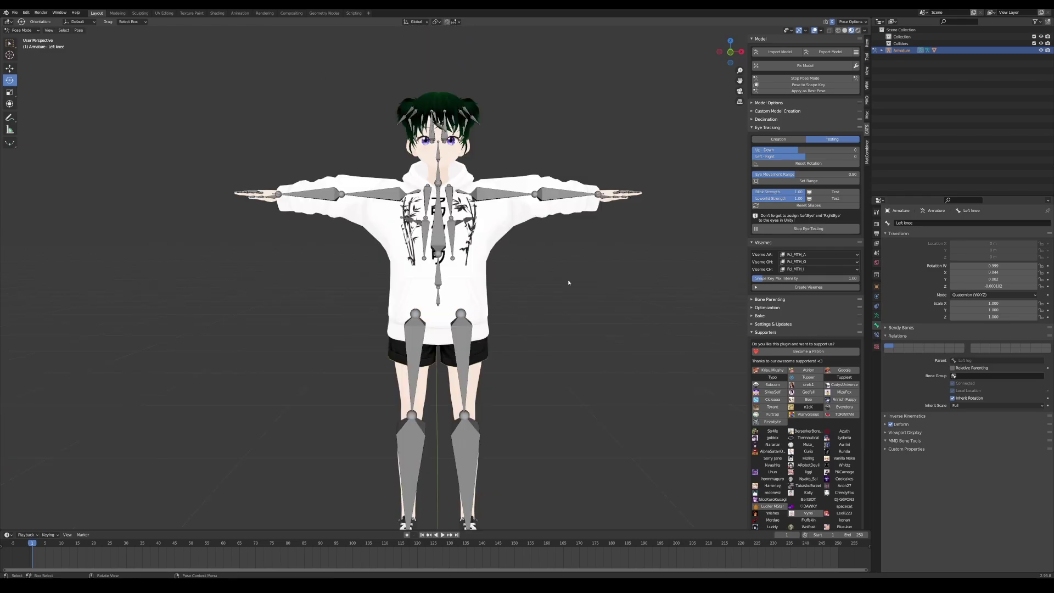
pyautogui.click(804, 92)
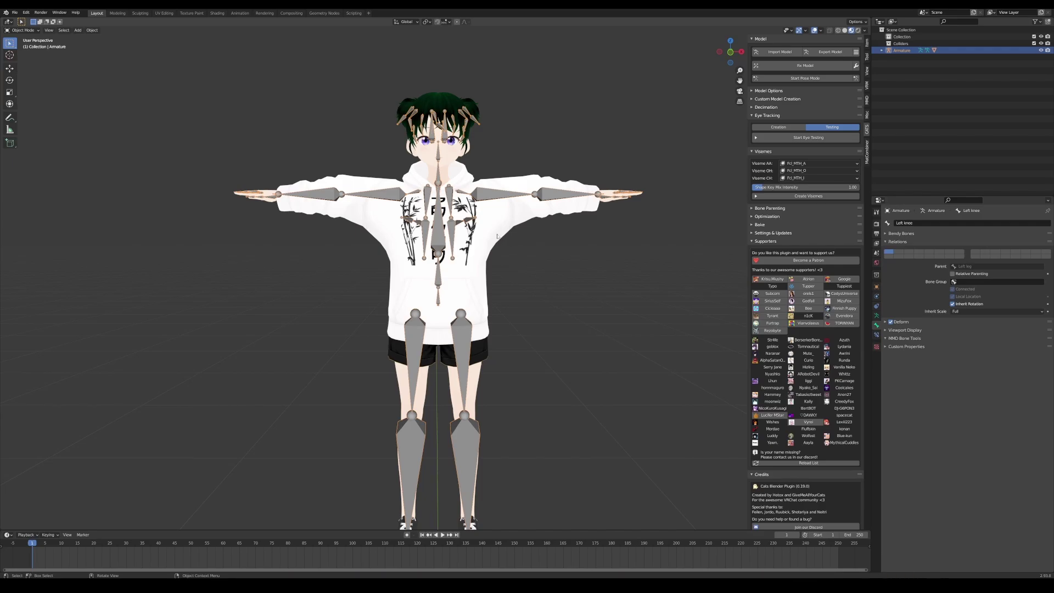
# Select the Body mesh, switch it to Sculpt Mode and choose the Grab brush
pyautogui.click(487, 235)
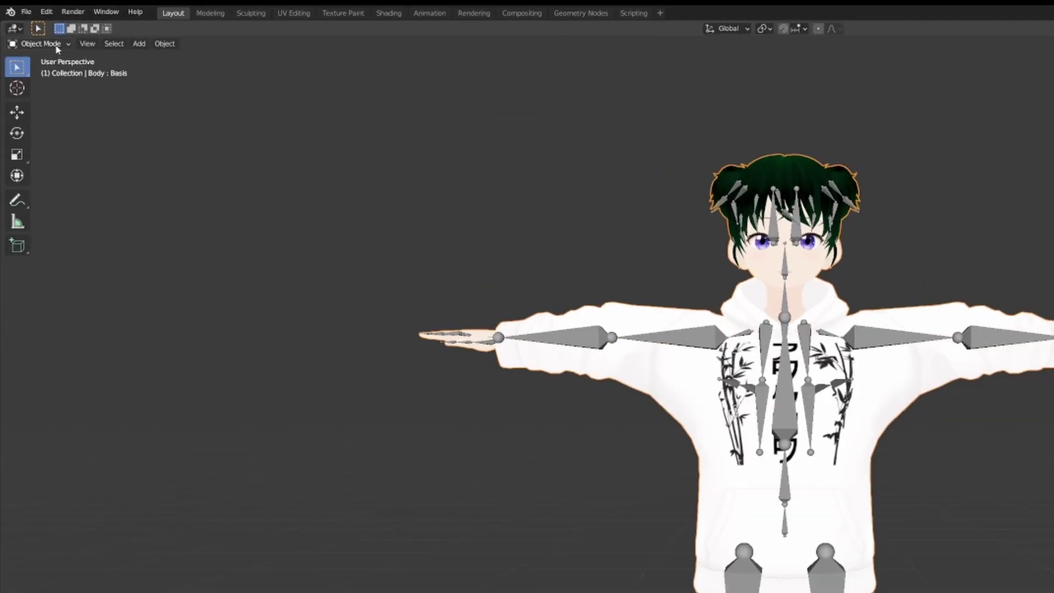
pyautogui.click(23, 30)
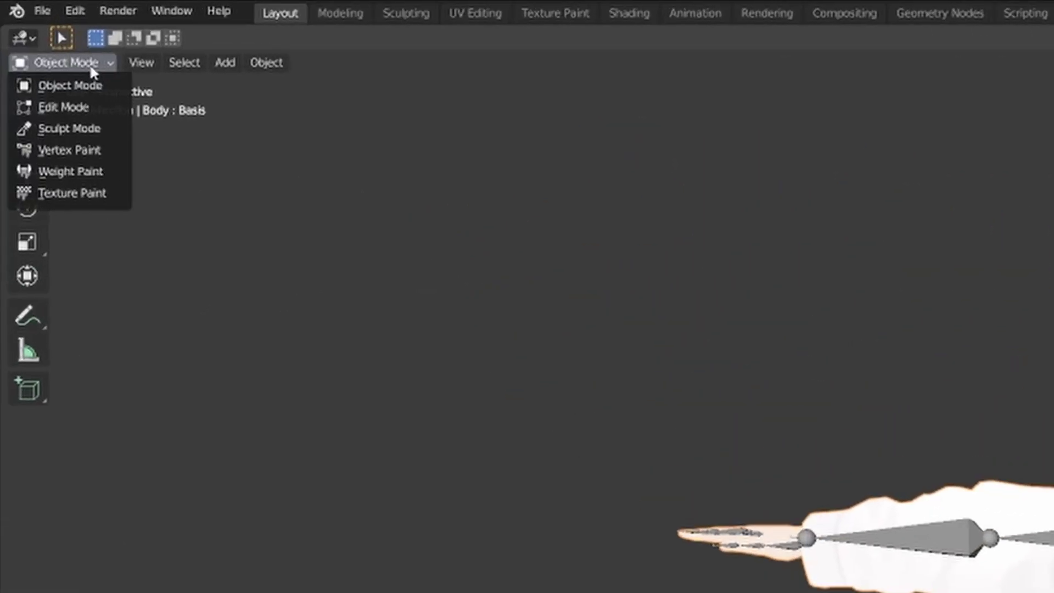
pyautogui.click(82, 129)
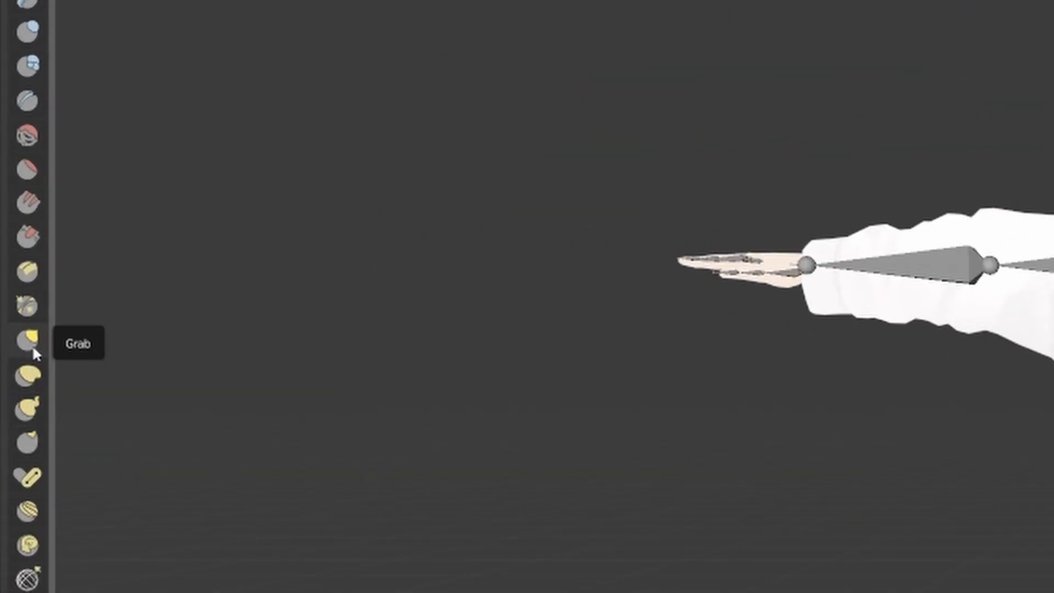
pyautogui.click(30, 345)
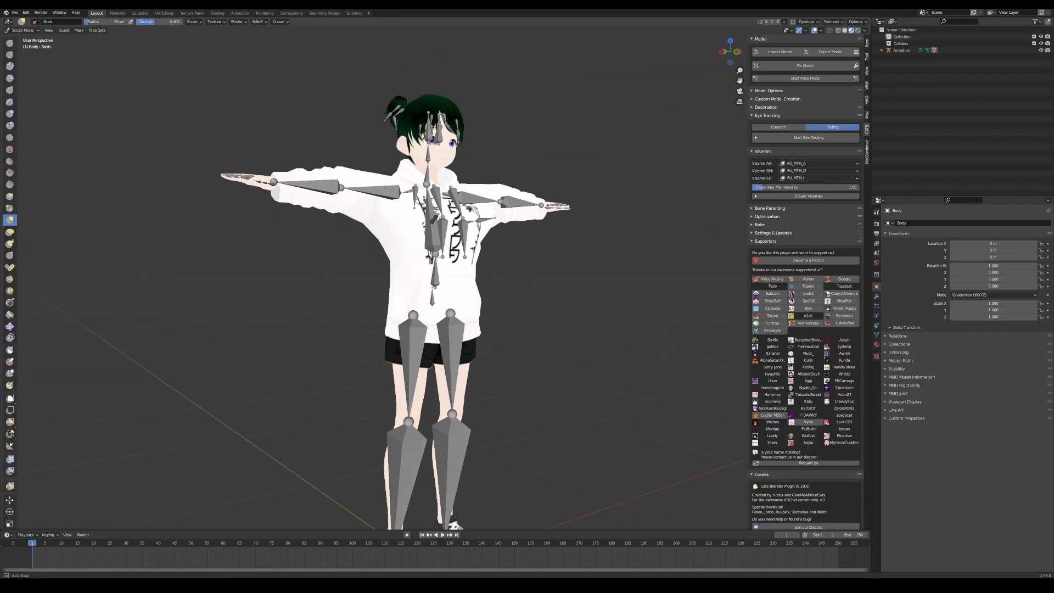
# Try pulling the front of the hoodie outward with the 50 px Grab brush, undoing that stroke
pyautogui.moveTo(417, 269); pyautogui.dragTo(454, 269, button='middle')
pyautogui.moveTo(444, 273)
pyautogui.mouseDown()
pyautogui.moveTo(506, 293)
pyautogui.moveTo(680, 278)
pyautogui.mouseUp()
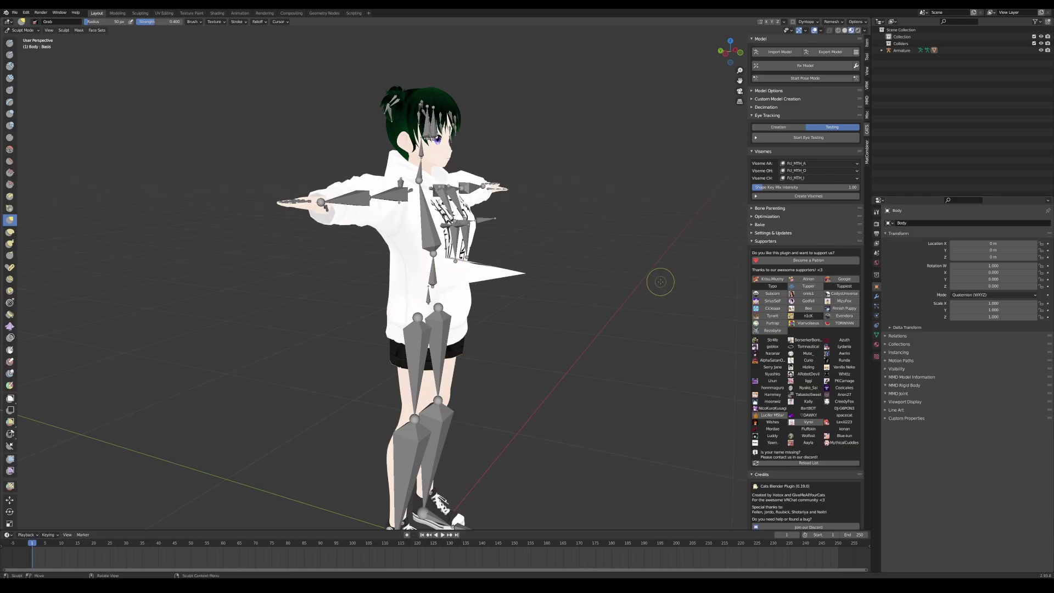
pyautogui.hotkey('ctrl', 'z')
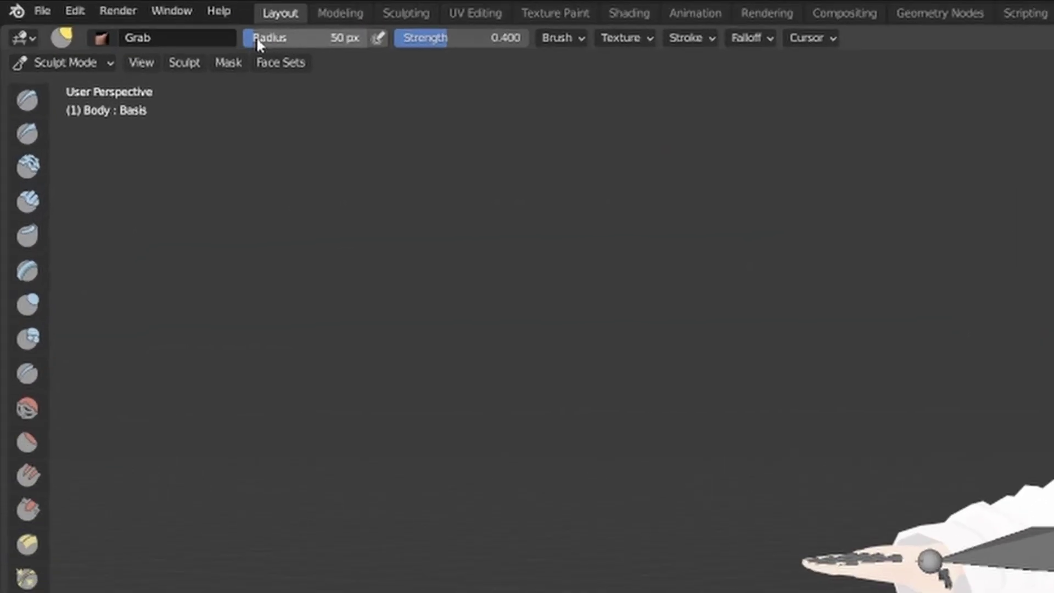
# Try widening both lower sides of the hoodie with an enlarged Grab brush and X symmetry, undoing the sculpting
pyautogui.moveTo(258, 44); pyautogui.dragTo(326, 44)
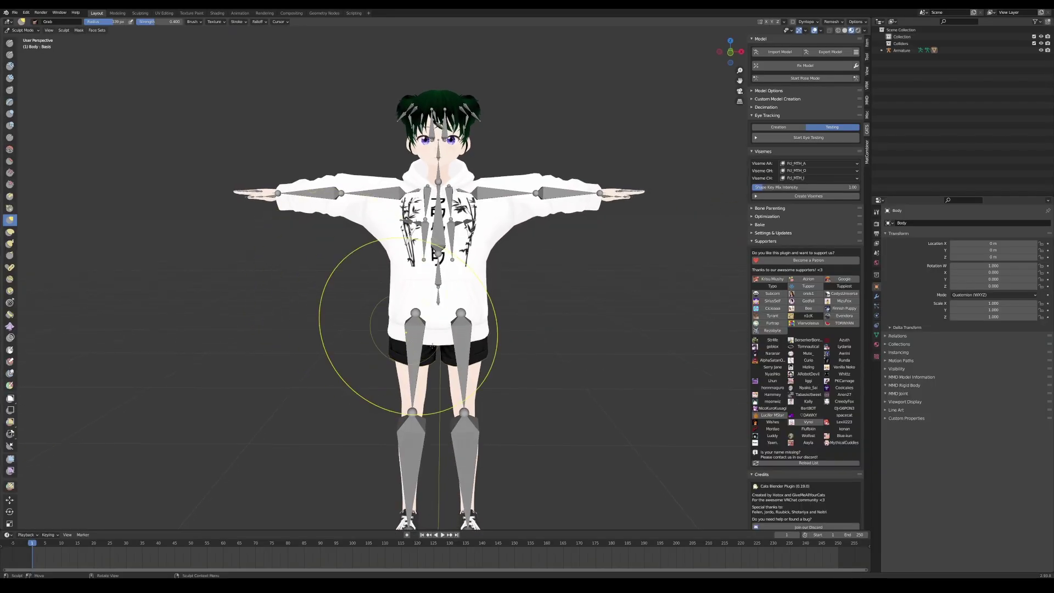
pyautogui.click(767, 22)
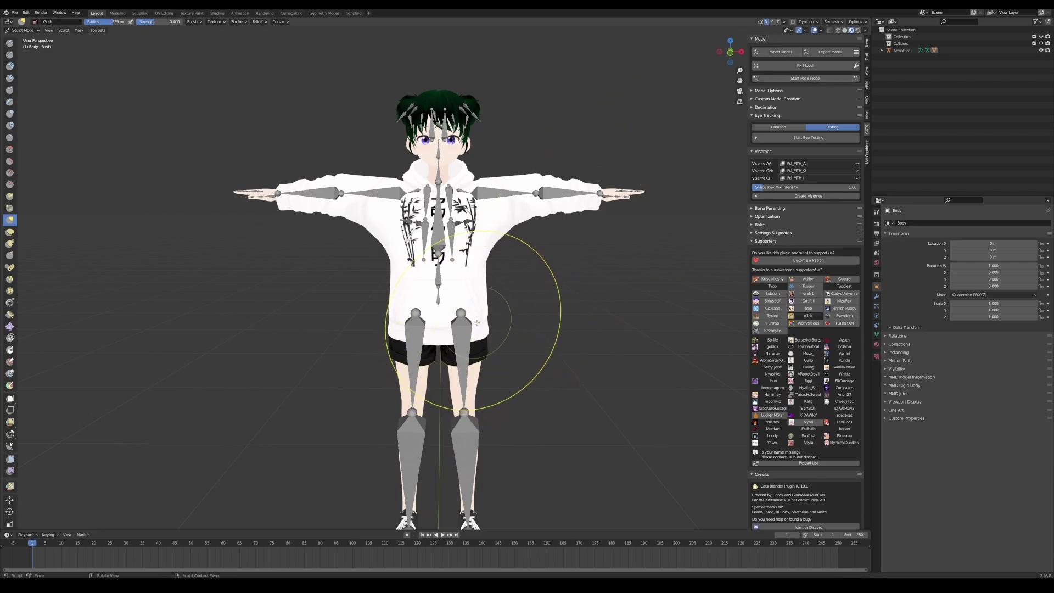
pyautogui.moveTo(484, 323); pyautogui.dragTo(554, 326)
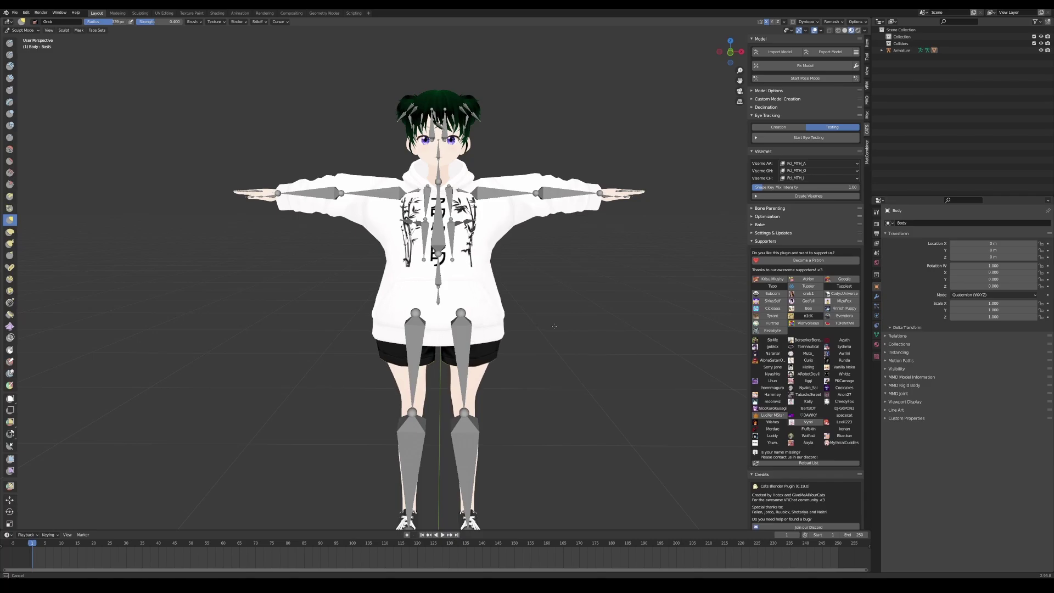
pyautogui.moveTo(554, 326); pyautogui.dragTo(621, 332, button='middle')
pyautogui.hotkey('ctrl', 'z')
pyautogui.hotkey('ctrl', 'z')
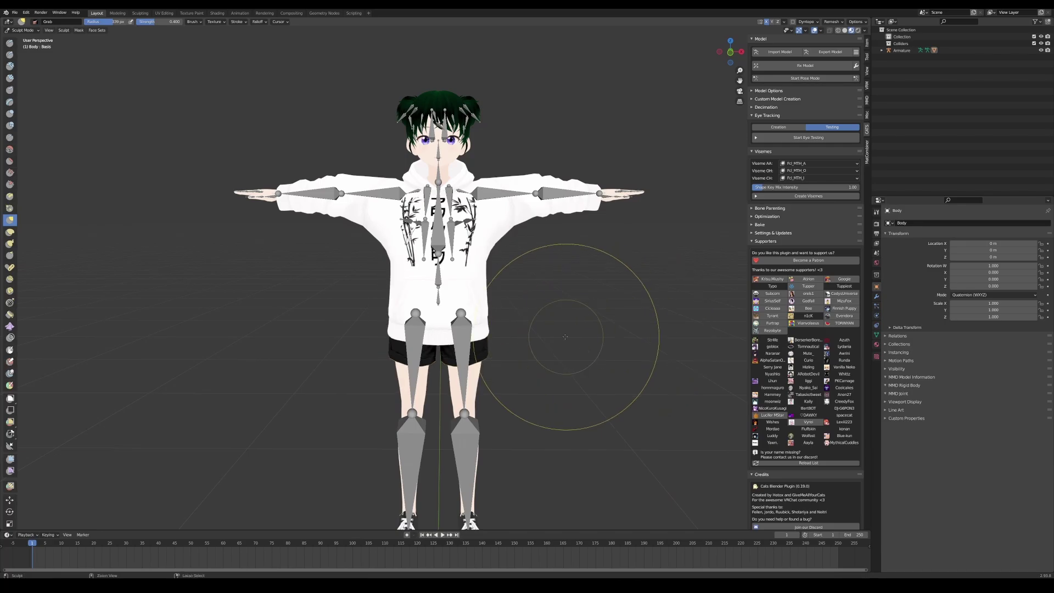
# Start CATS pose mode and rotate the left arm bone upward so both mirrored arms rise overhead
pyautogui.moveTo(552, 332)
pyautogui.mouseDown(button='middle')
pyautogui.moveTo(499, 334)
pyautogui.moveTo(570, 340)
pyautogui.moveTo(483, 318)
pyautogui.mouseUp(button='middle')
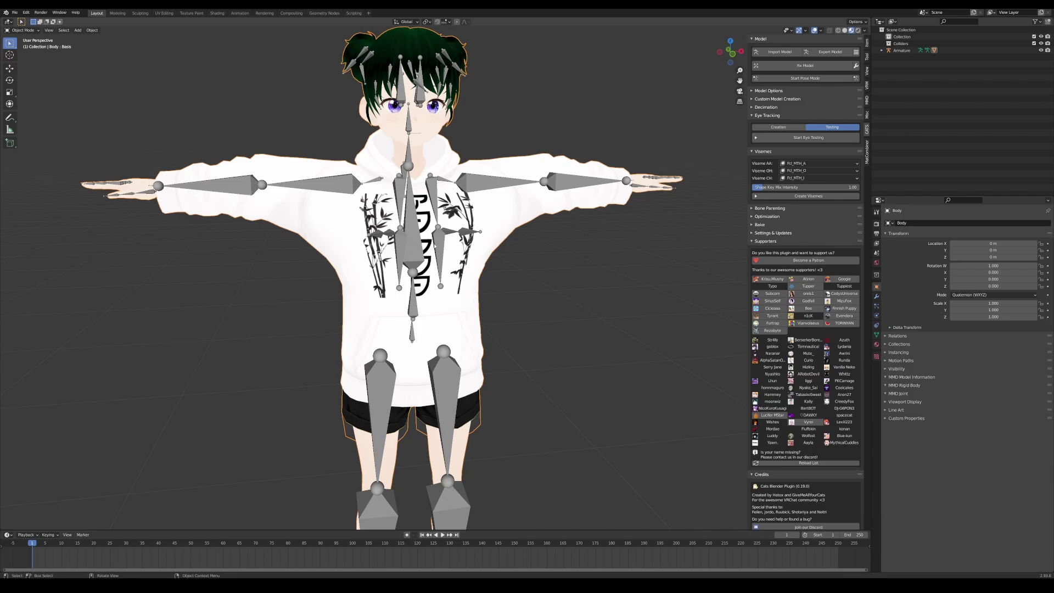
pyautogui.click(805, 78)
pyautogui.click(490, 185)
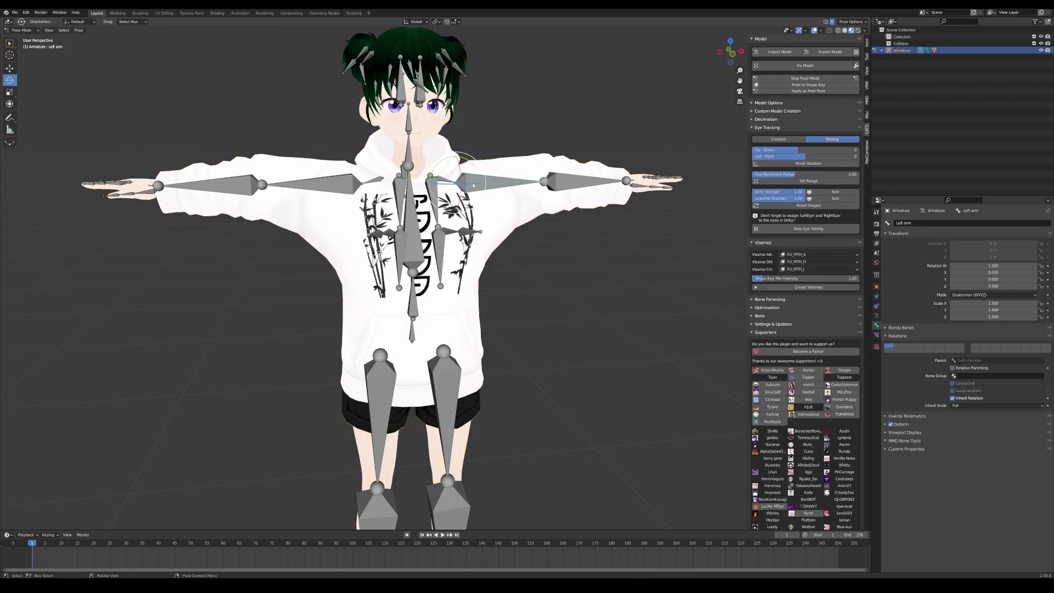
pyautogui.moveTo(473, 185); pyautogui.dragTo(751, 257)
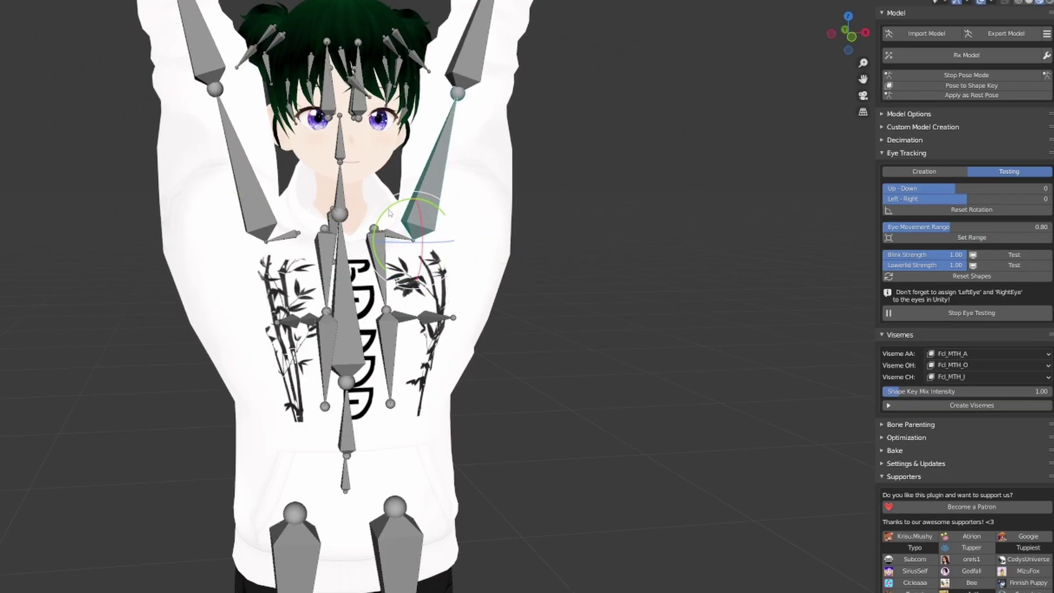
# Rotate the mirrored arm bones back down to test their movement, undo that rotation and stop pose mode
pyautogui.moveTo(388, 213); pyautogui.dragTo(414, 222)
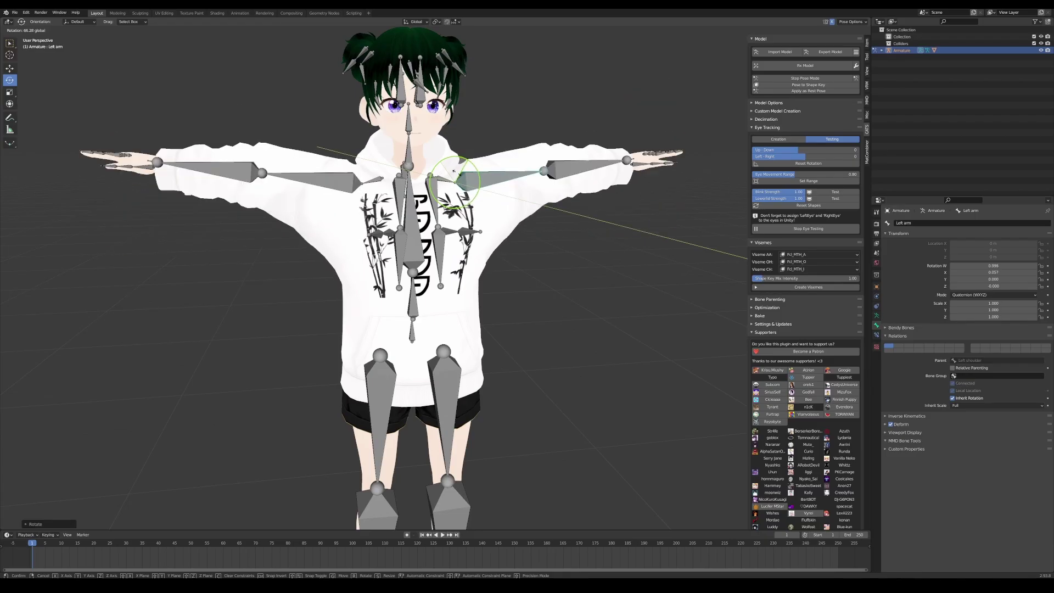
pyautogui.moveTo(453, 170); pyautogui.dragTo(468, 176)
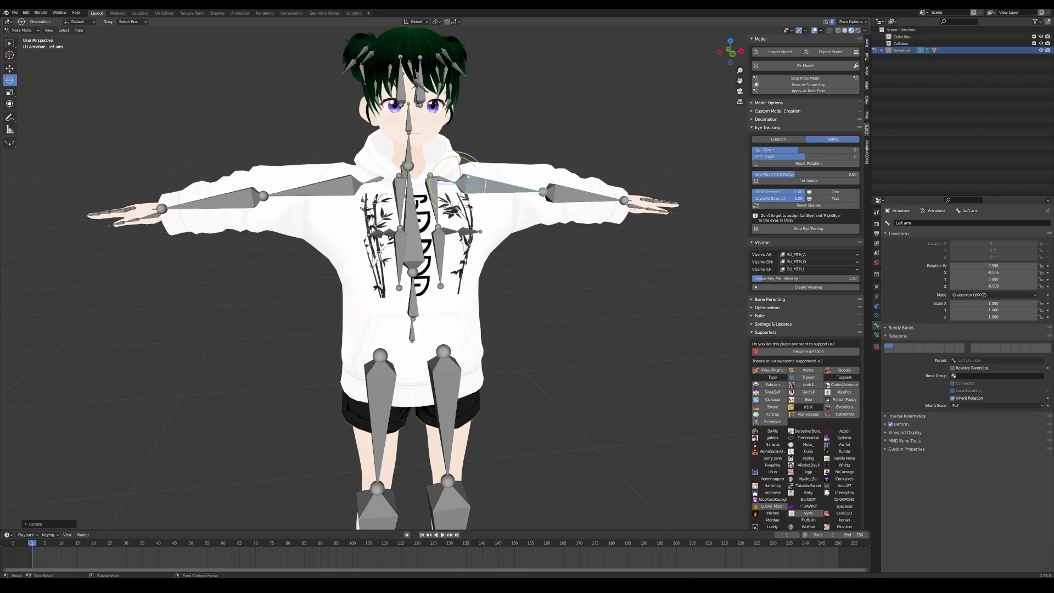
pyautogui.hotkey('ctrl', 'z')
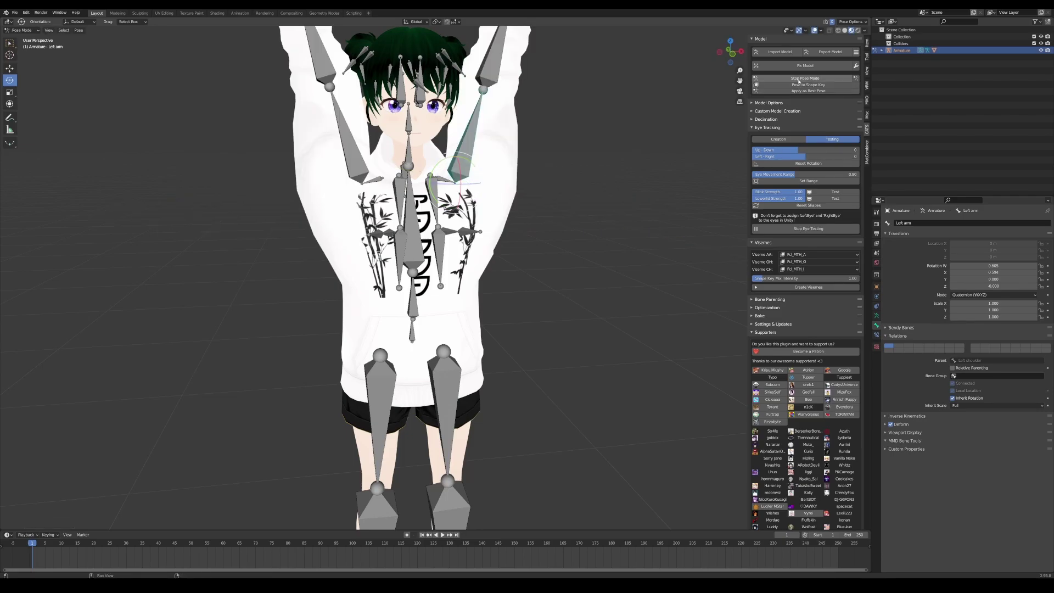
pyautogui.click(799, 78)
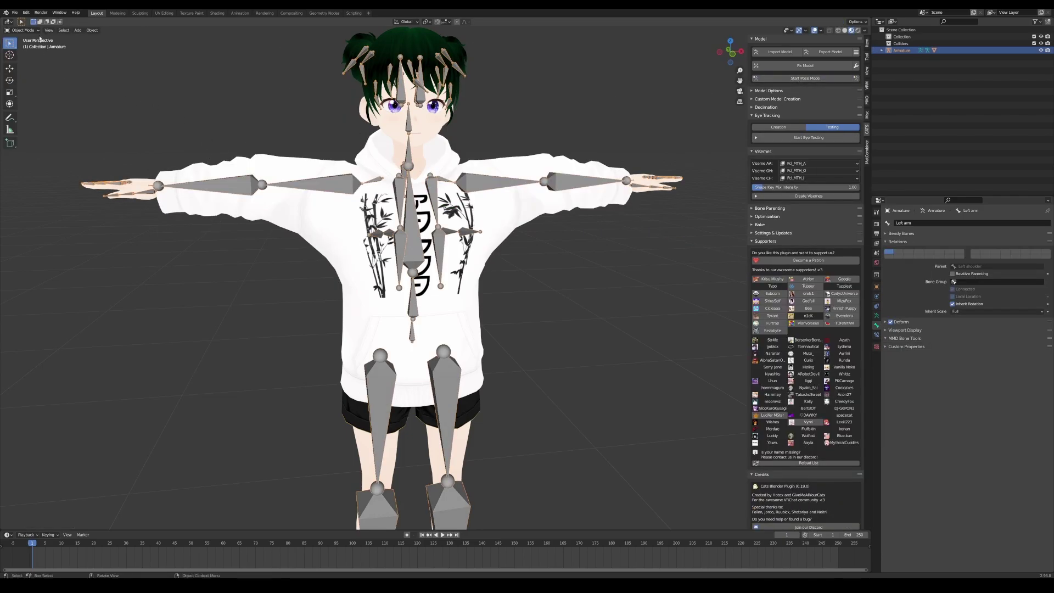
# Switch the Body mesh to Weight Paint mode and display the weights of its Right arm vertex group
pyautogui.click(37, 31)
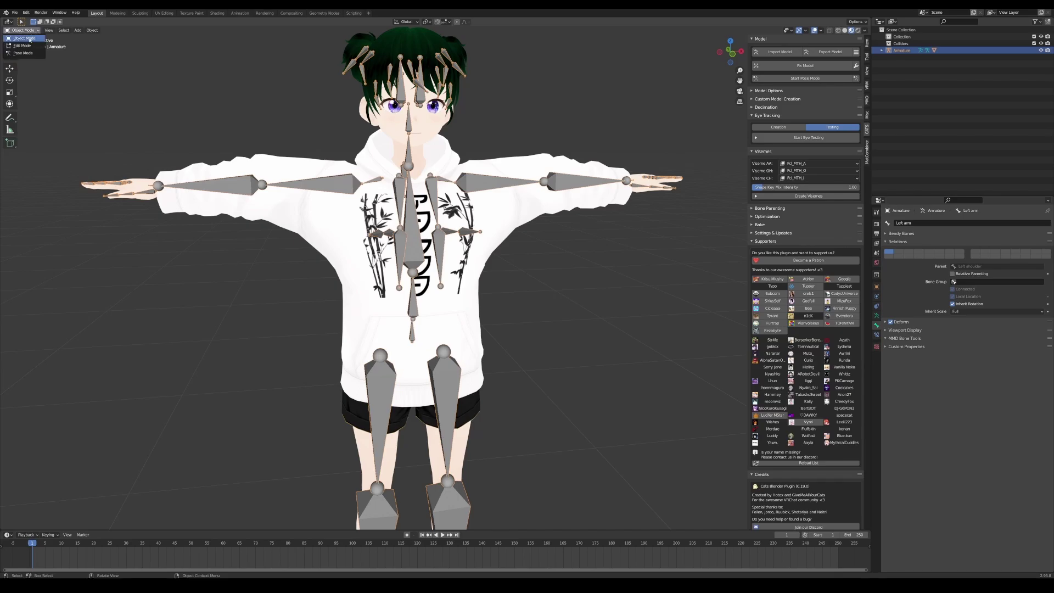
pyautogui.click(335, 224)
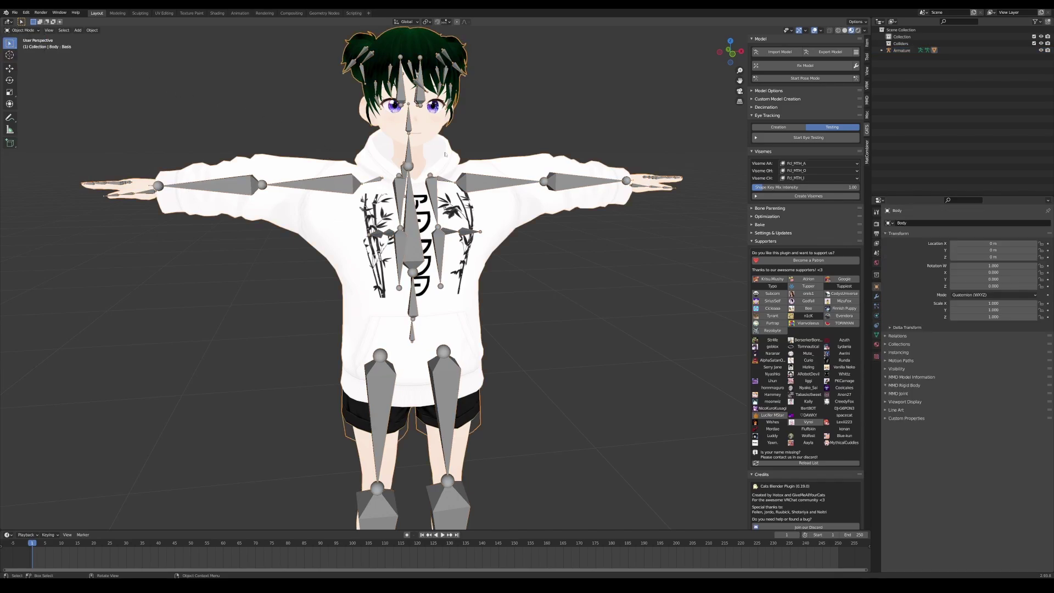
pyautogui.click(22, 30)
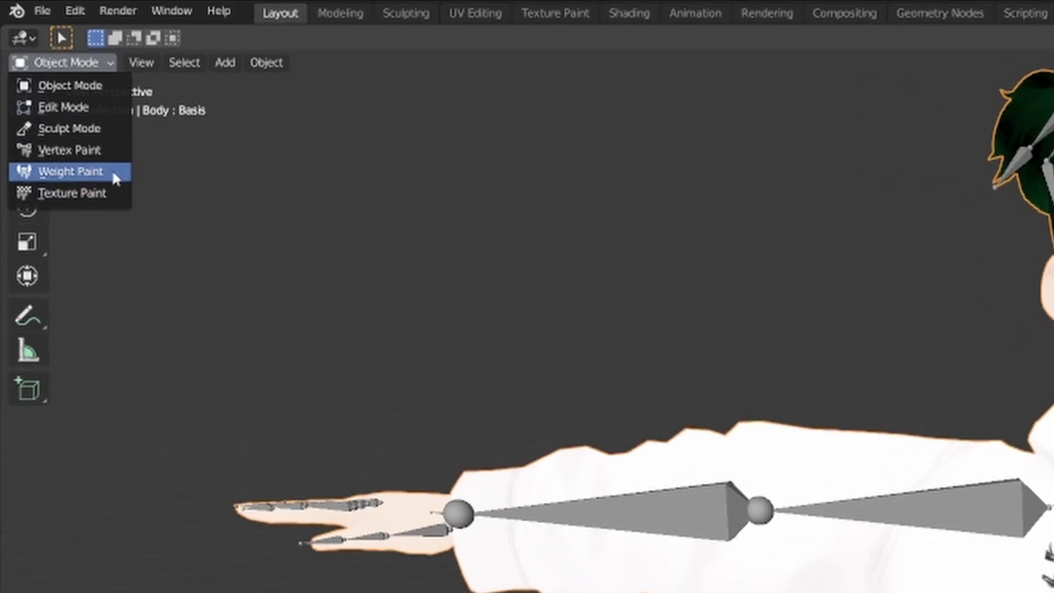
pyautogui.click(39, 67)
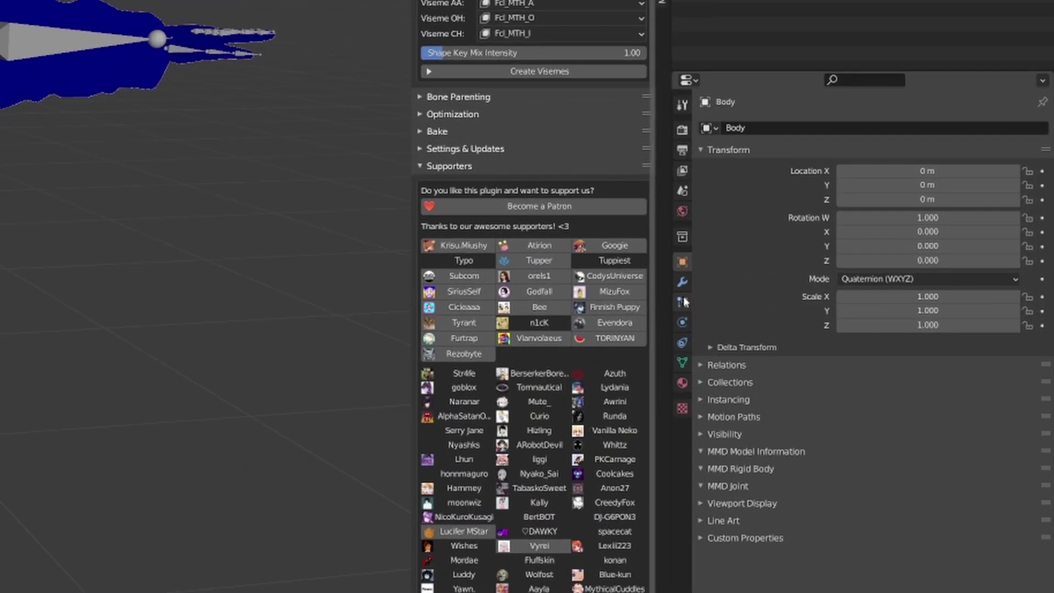
pyautogui.click(682, 362)
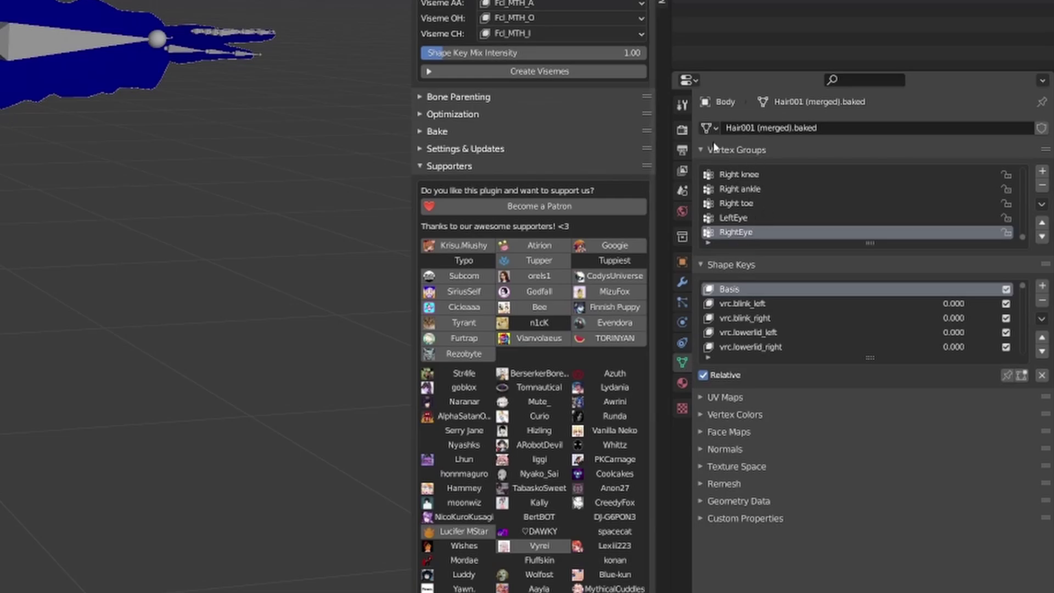
pyautogui.scroll(9, 766, 200)
pyautogui.scroll(20, 773, 203)
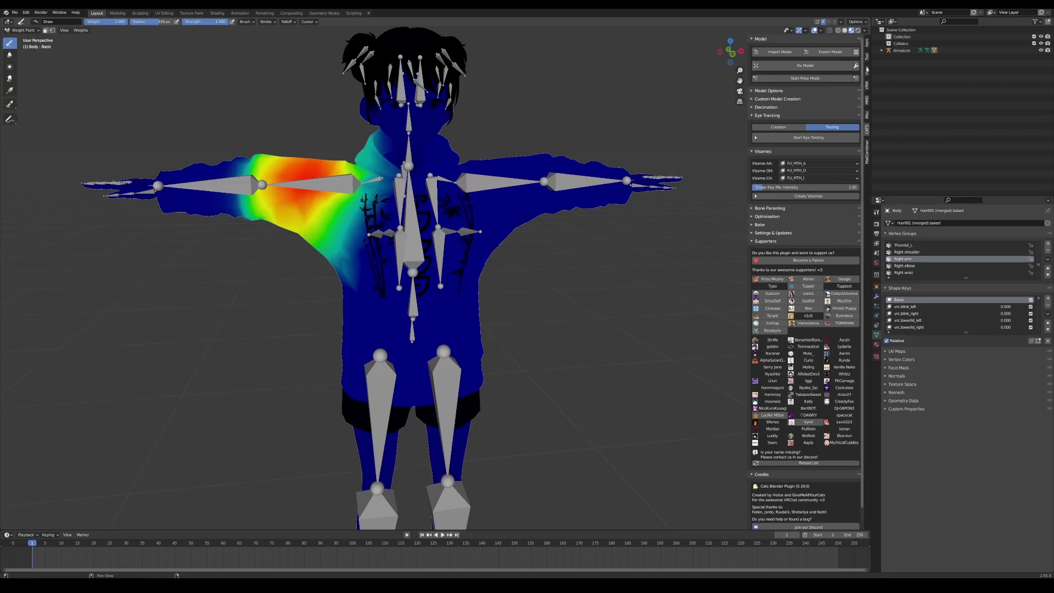
# Set the weight-painting Draw brush to Subtract blending with a 41 px radius
pyautogui.click(867, 56)
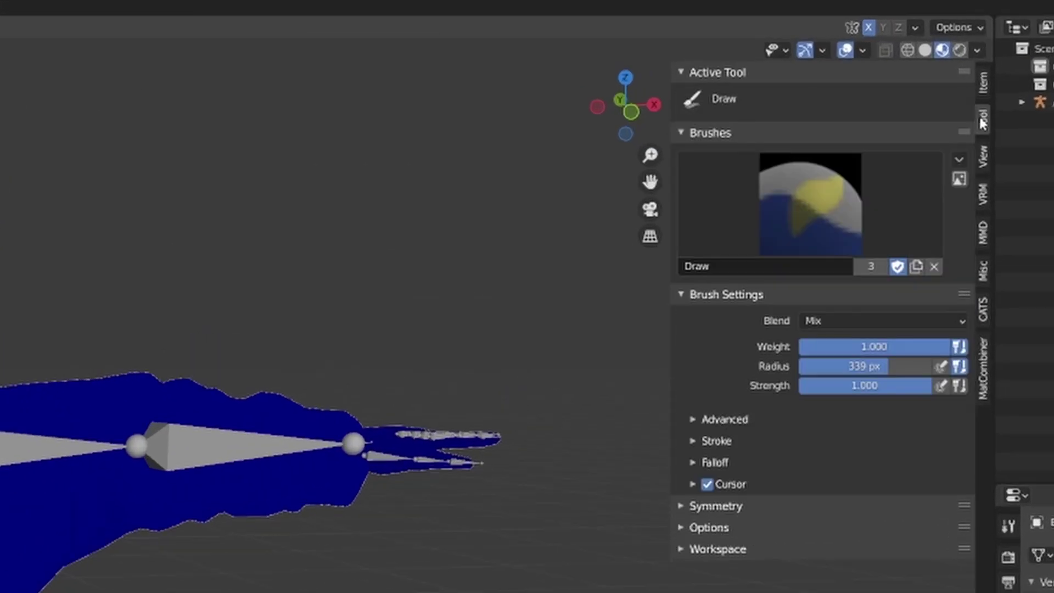
pyautogui.click(803, 134)
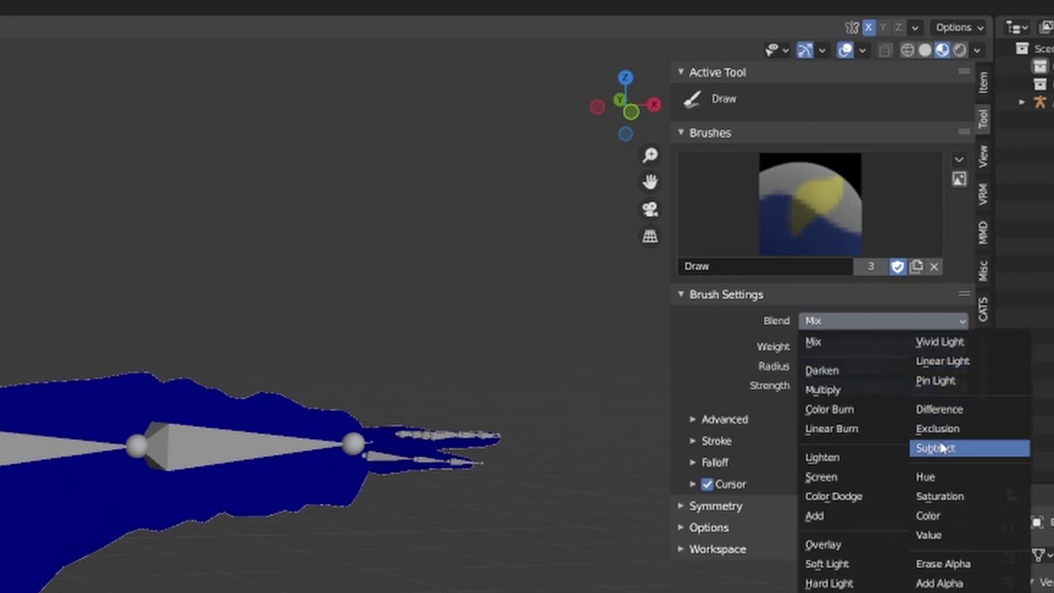
pyautogui.click(939, 448)
pyautogui.press('f')
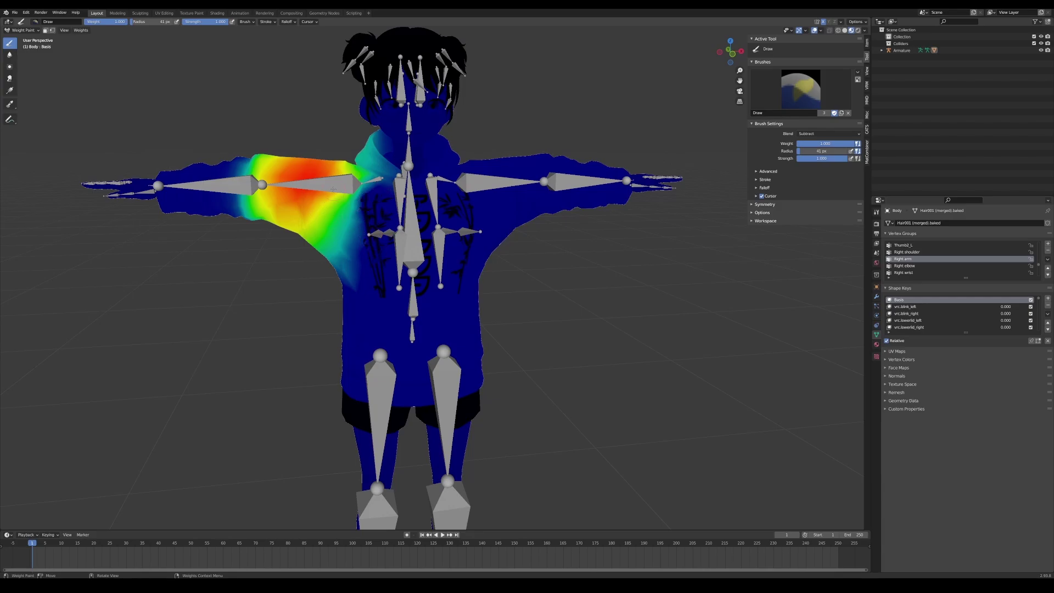
# Display the Right shoulder vertex group and examine its weights around the shoulder and hood
pyautogui.click(911, 252)
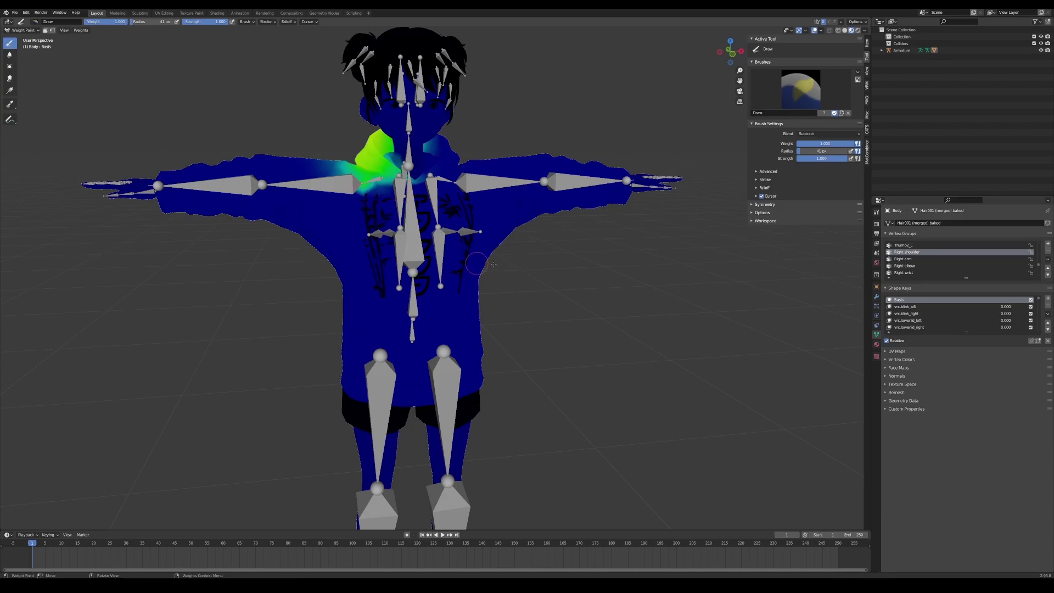
pyautogui.scroll(6, 941, 258)
pyautogui.scroll(2, 941, 257)
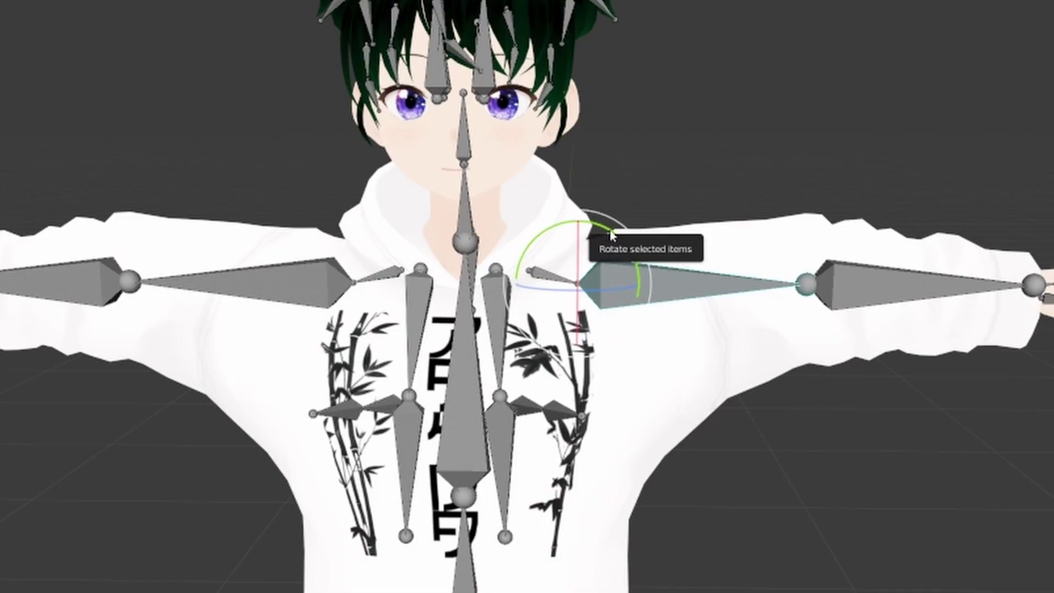
# Rotate the left arm bone in pose mode to test how the hoodie's shoulder area deforms
pyautogui.moveTo(466, 160); pyautogui.dragTo(465, 152)
pyautogui.moveTo(568, 216); pyautogui.dragTo(615, 244)
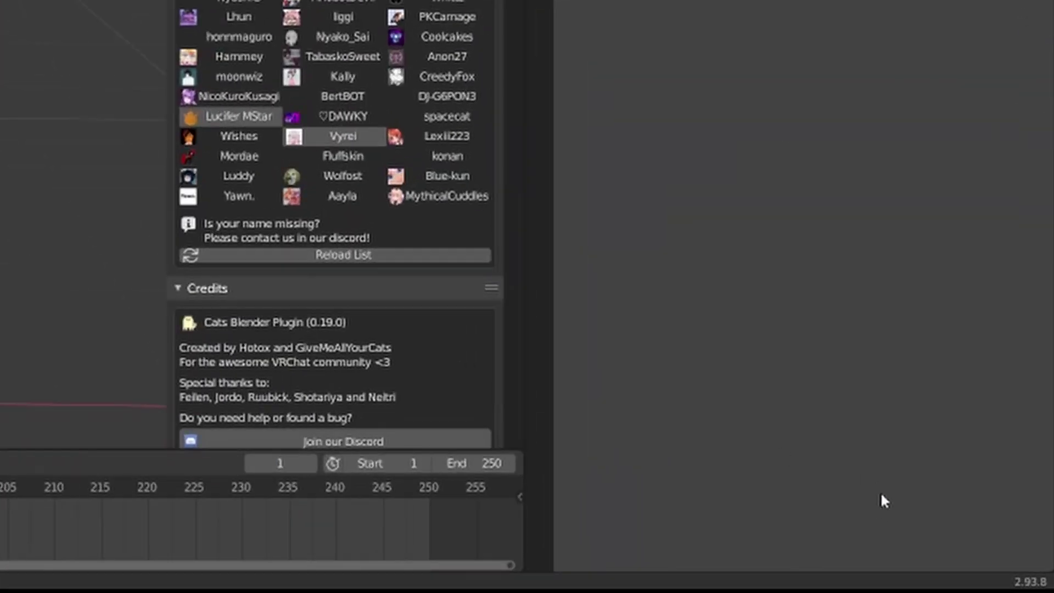
# Enable Scene Statistics in the status bar
pyautogui.rightClick(911, 584)
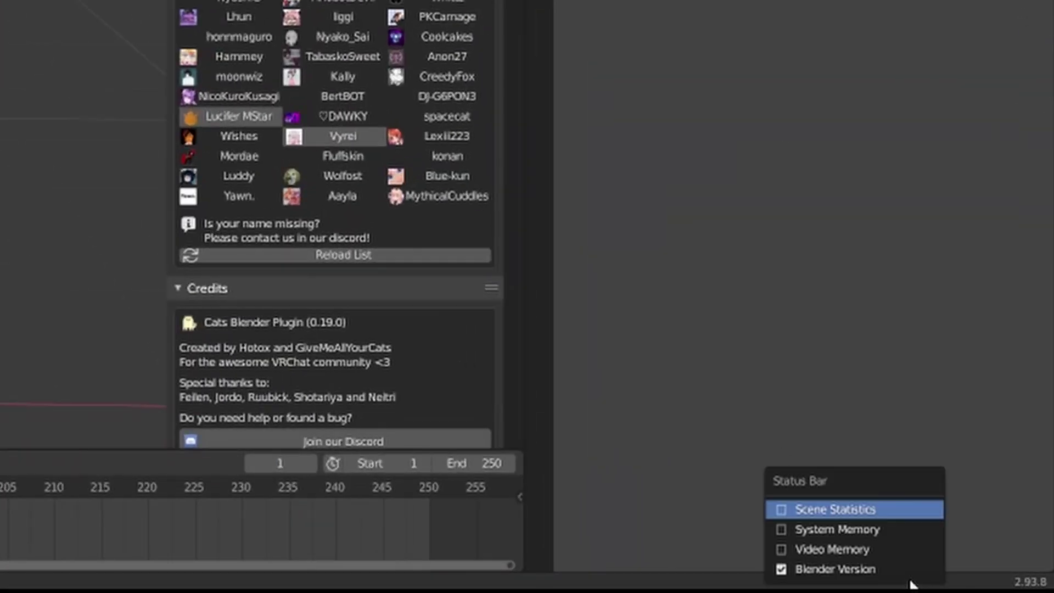
pyautogui.click(841, 515)
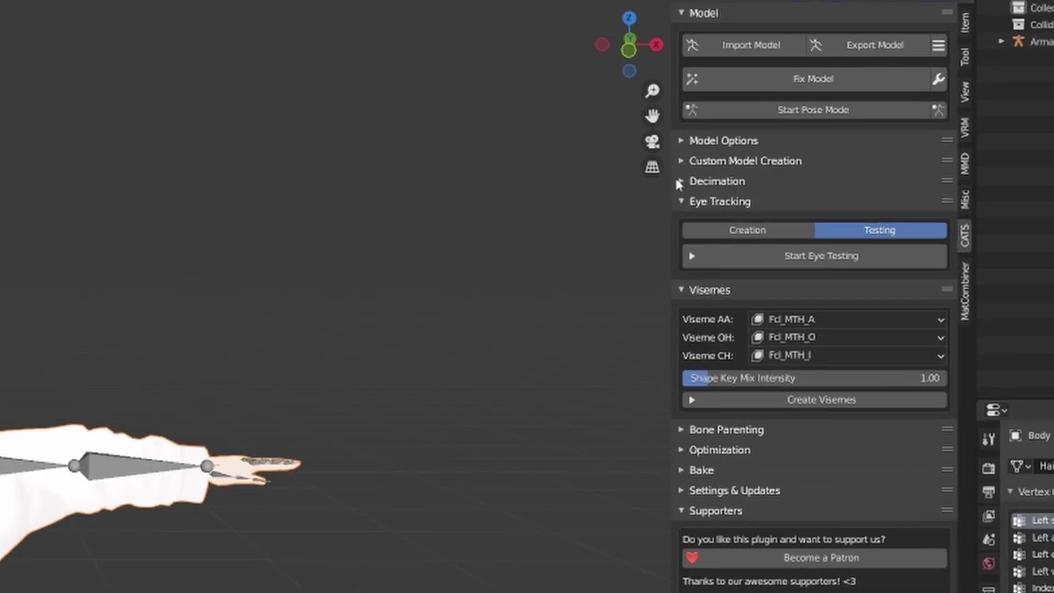
# Try to decimate the model to 15000 tris with Quick Decimation in Safe mode
pyautogui.click(751, 107)
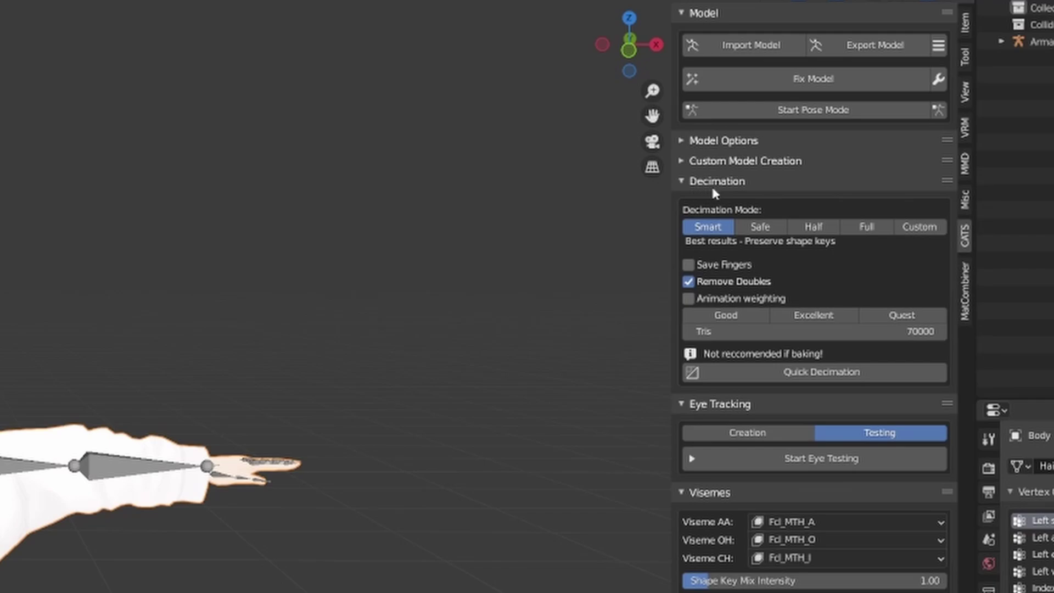
pyautogui.click(791, 331)
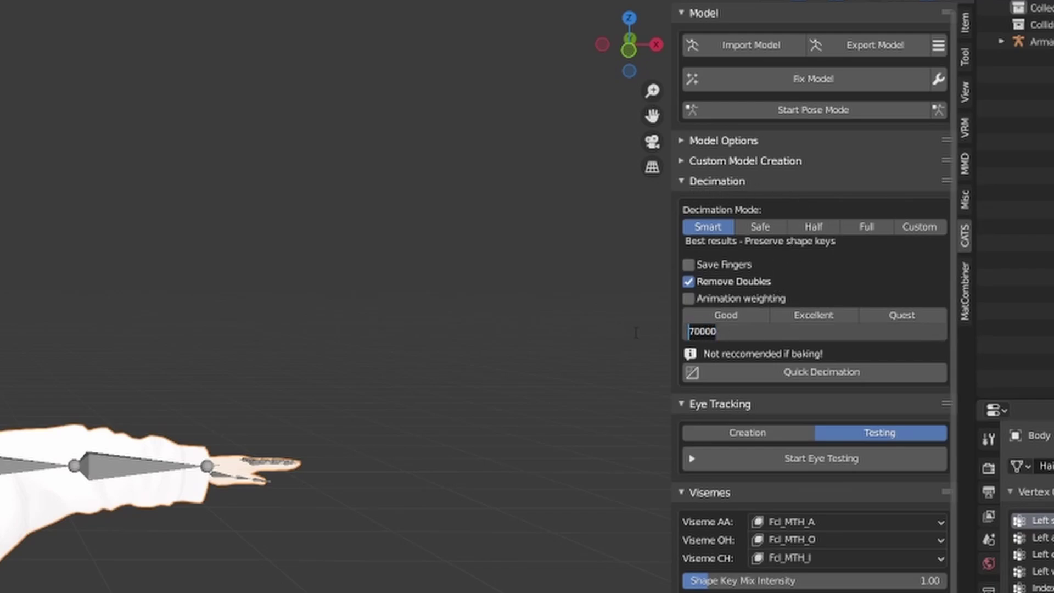
pyautogui.write('15000')
pyautogui.click(775, 229)
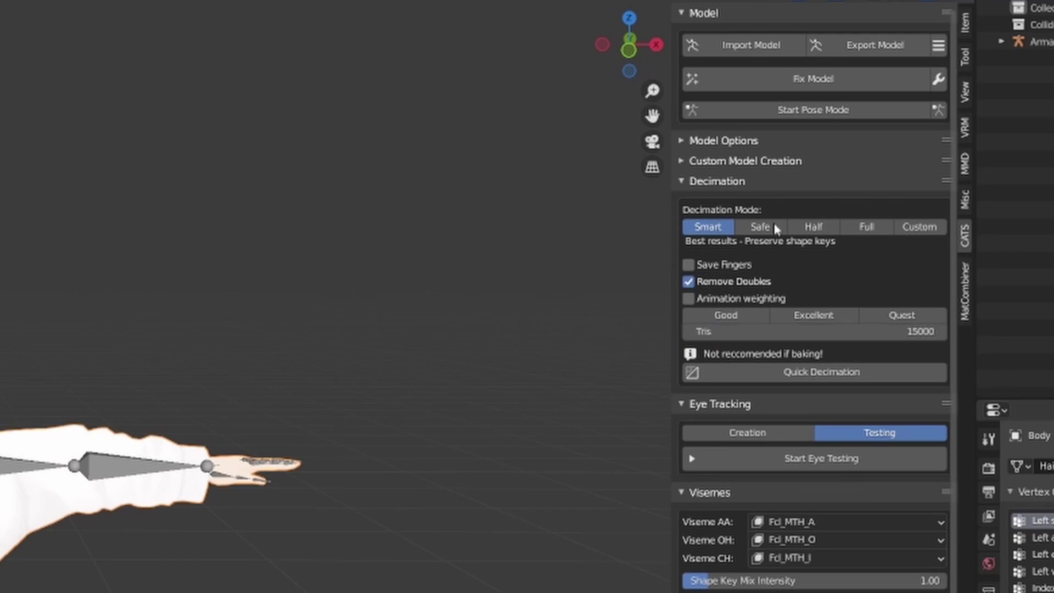
pyautogui.click(775, 229)
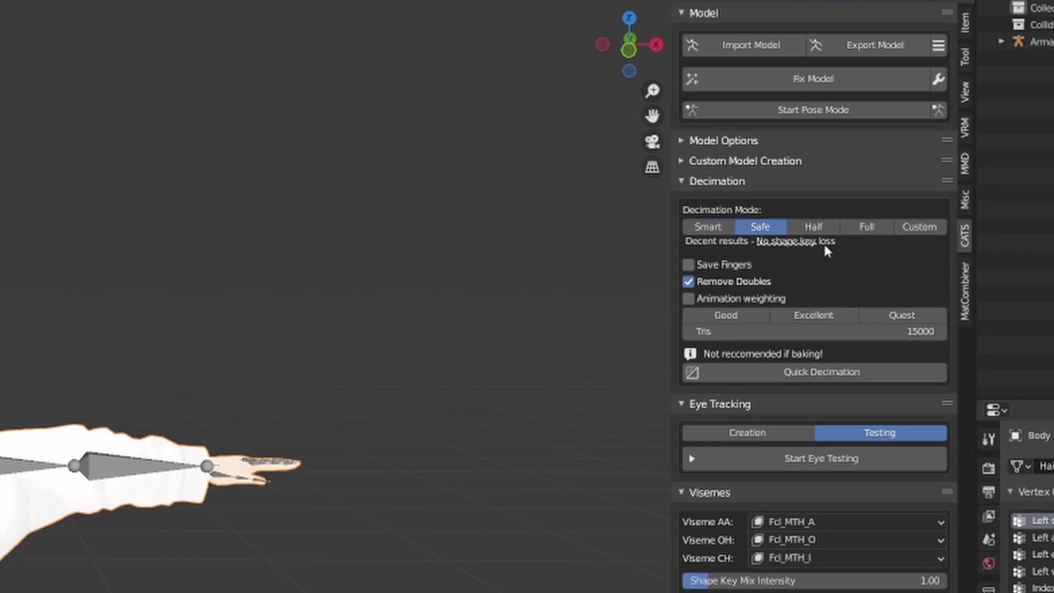
pyautogui.click(821, 374)
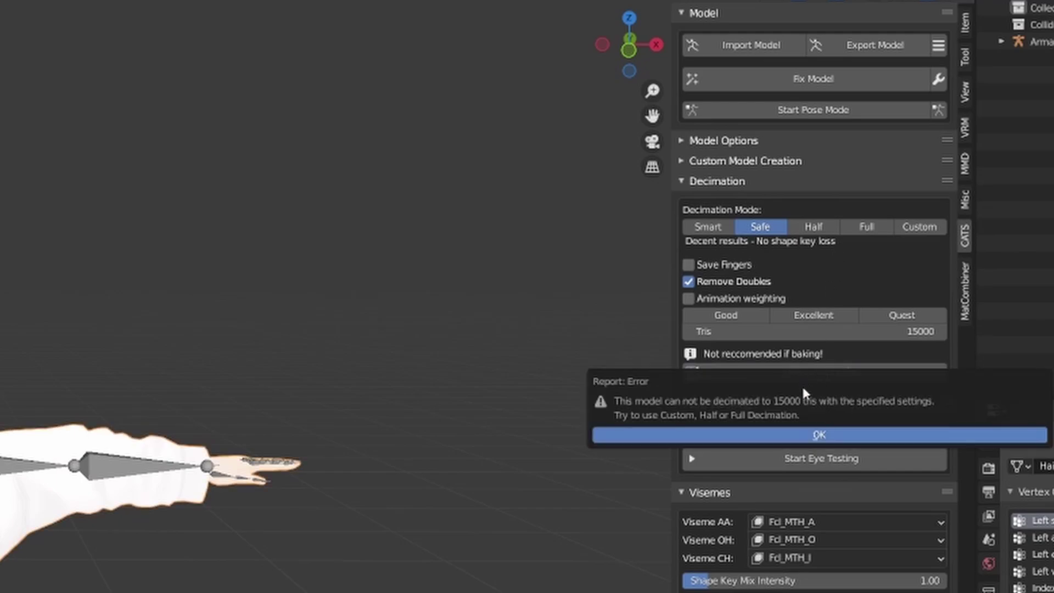
pyautogui.click(816, 435)
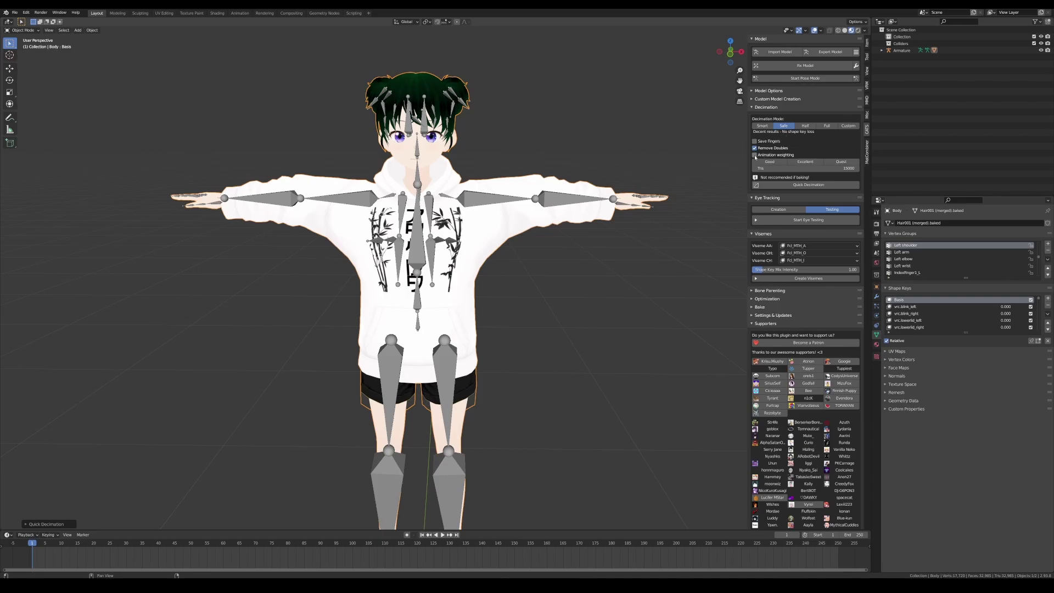
# Try Quick Decimation in Full mode with the 15000 tris target, inspect the mesh and undo the decimation
pyautogui.click(821, 128)
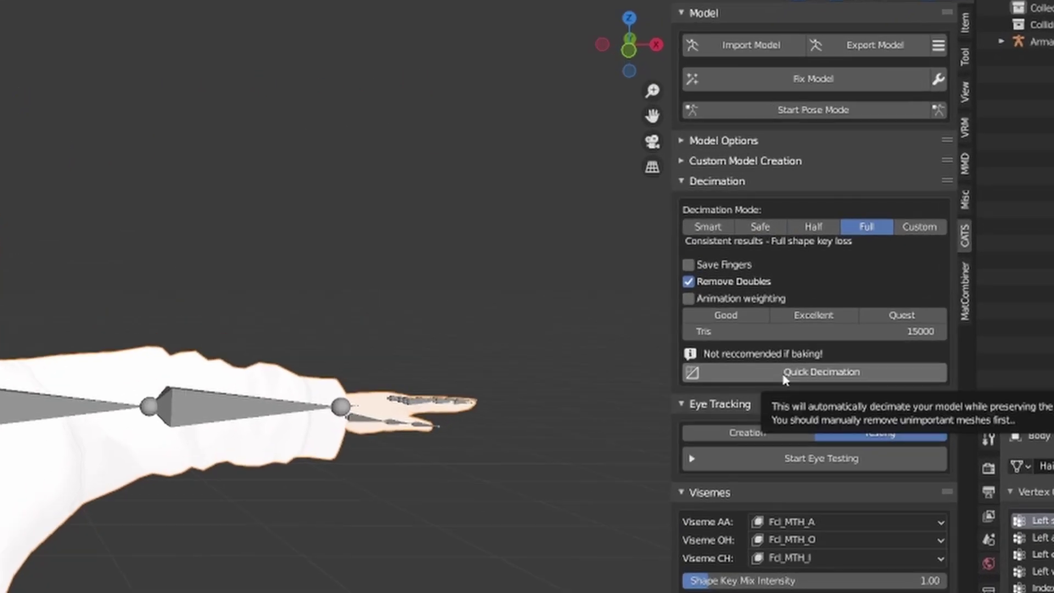
pyautogui.click(794, 186)
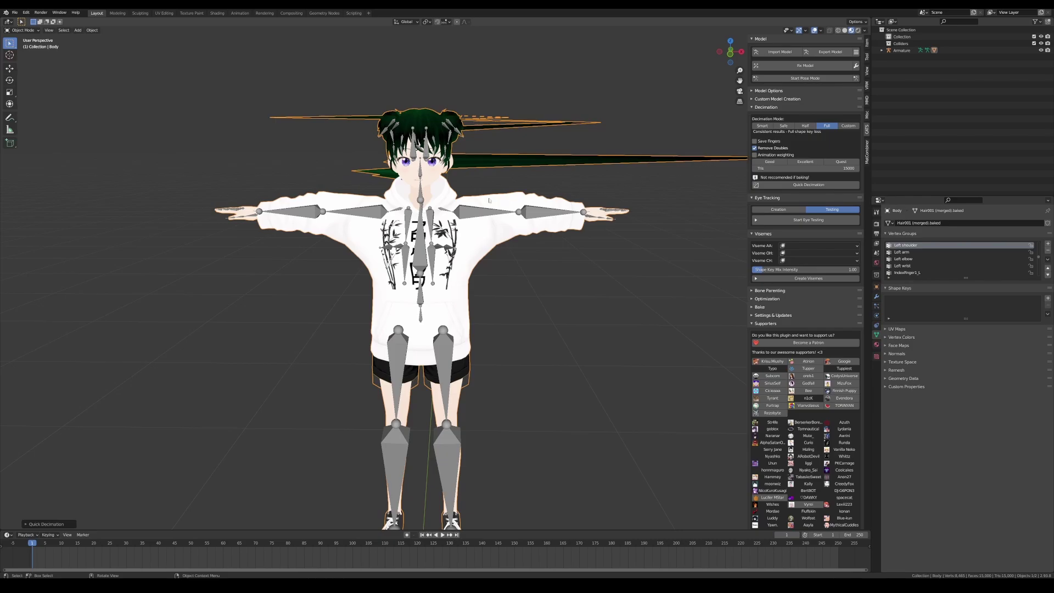
pyautogui.moveTo(489, 200)
pyautogui.mouseDown(button='middle')
pyautogui.moveTo(358, 193)
pyautogui.moveTo(494, 189)
pyautogui.mouseUp(button='middle')
pyautogui.hotkey('ctrl', 'z')
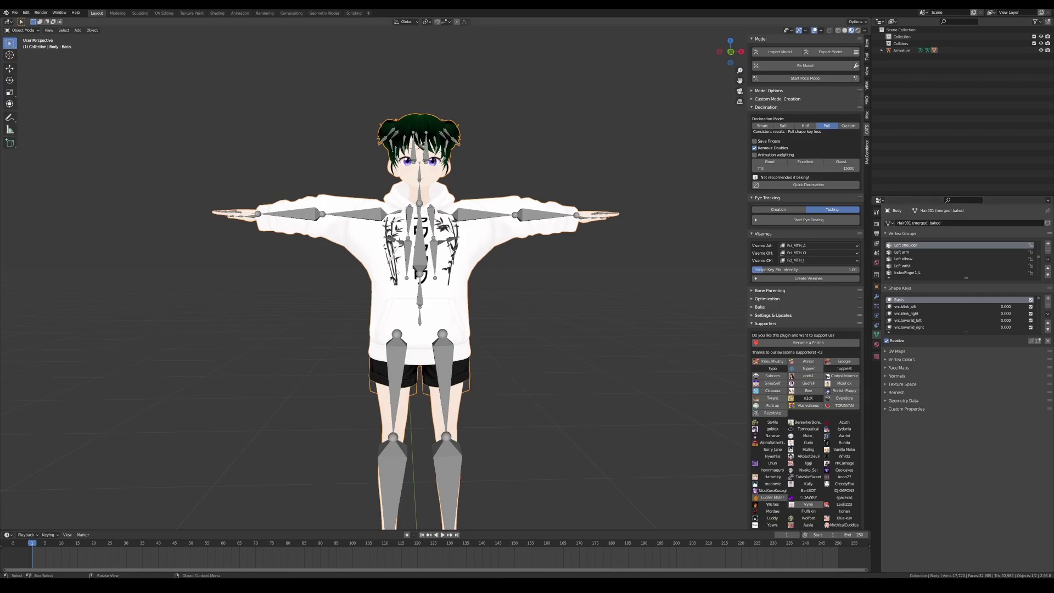
# Separate the Body mesh by materials and expand the armature's hierarchy to list the resulting meshes
pyautogui.click(753, 91)
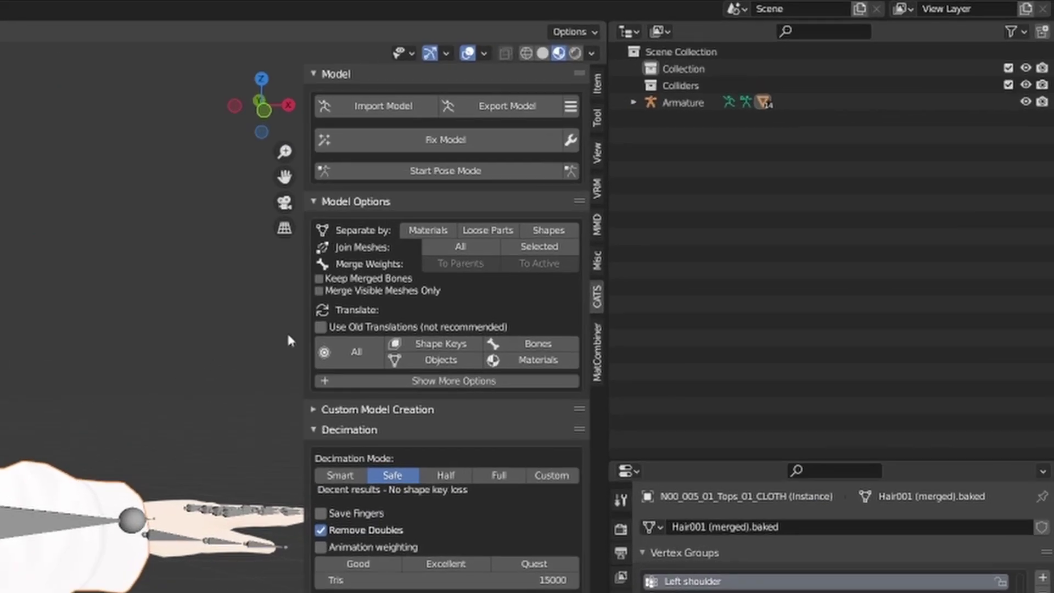
pyautogui.click(316, 202)
pyautogui.click(317, 202)
pyautogui.click(633, 102)
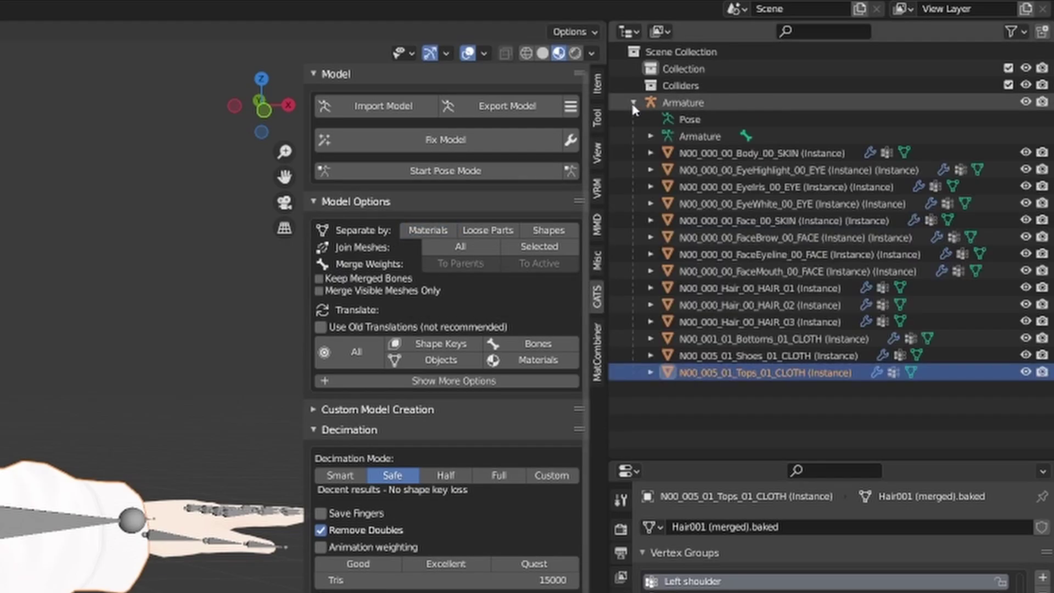
# Select the separated body, eye and face meshes one by one to check which part each covers
pyautogui.click(712, 153)
pyautogui.click(714, 171)
pyautogui.click(714, 189)
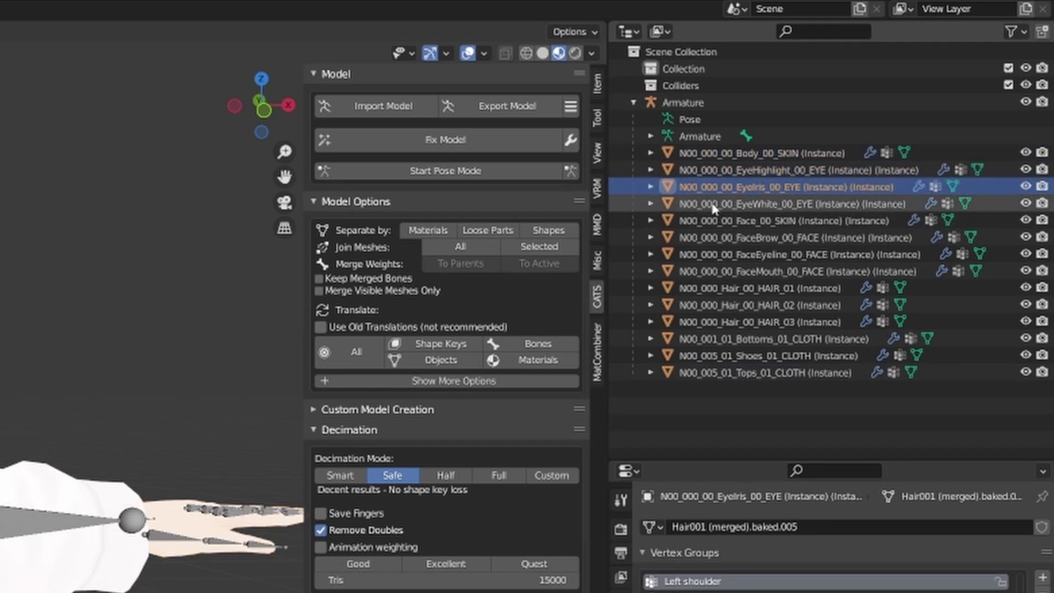
pyautogui.click(713, 204)
pyautogui.click(713, 220)
# Hide the armature and every separated mesh except N00_005_01_Tops_01_CLOTH, and select that hoodie mesh
pyautogui.click(1026, 153)
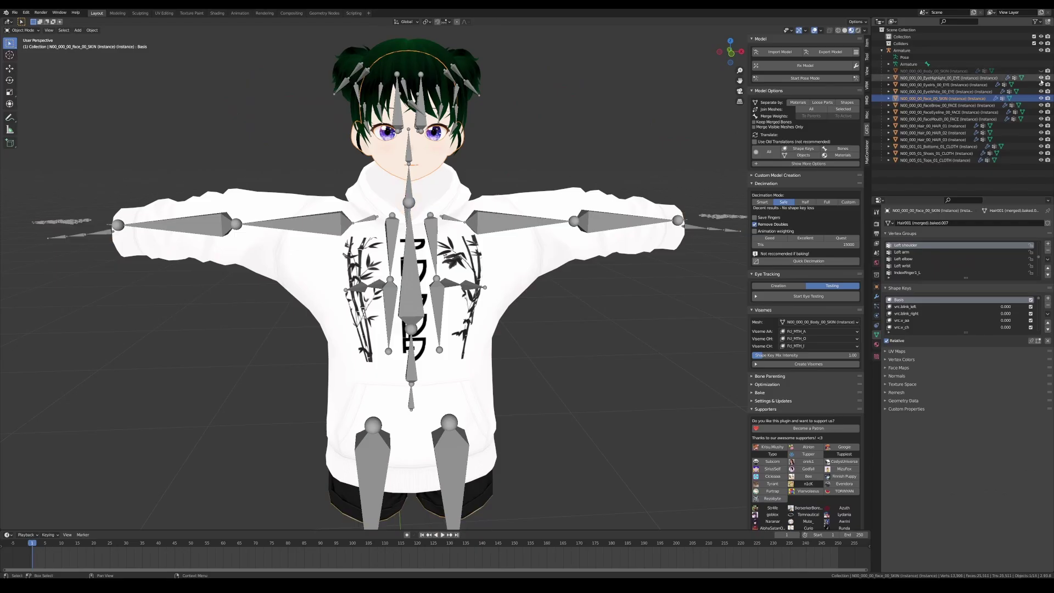
pyautogui.click(1041, 78)
pyautogui.click(1041, 84)
pyautogui.click(1041, 91)
pyautogui.click(1041, 105)
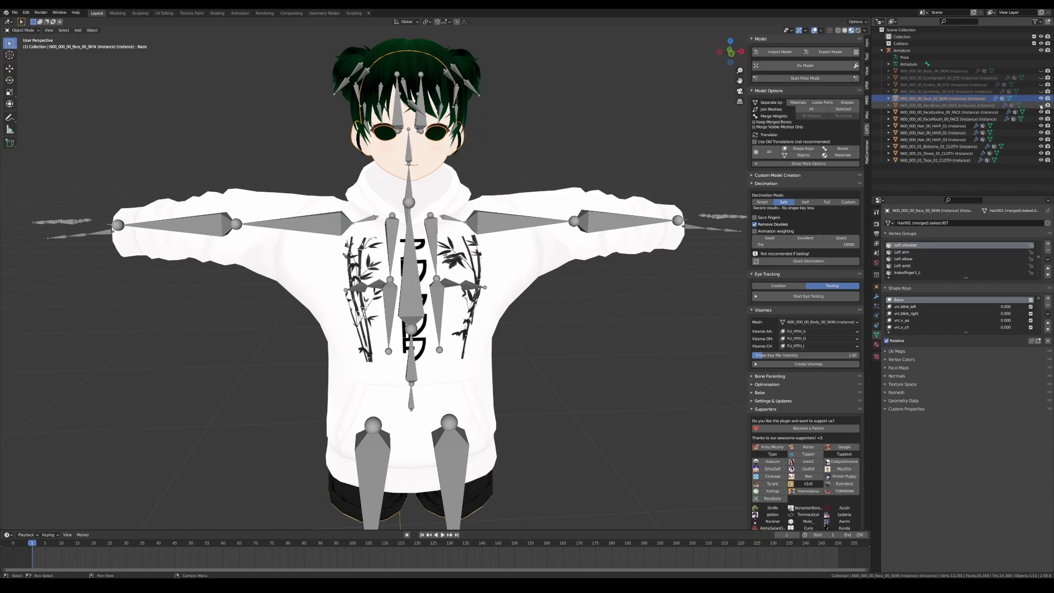
pyautogui.click(1041, 112)
pyautogui.click(1041, 118)
pyautogui.click(1040, 125)
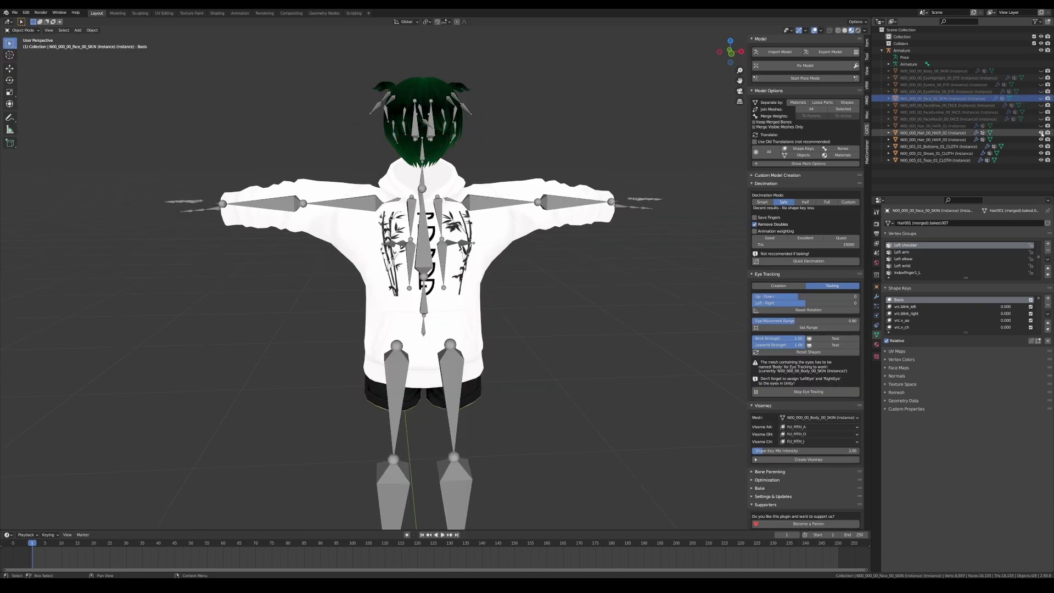
pyautogui.click(1040, 133)
pyautogui.click(1041, 140)
pyautogui.click(1041, 147)
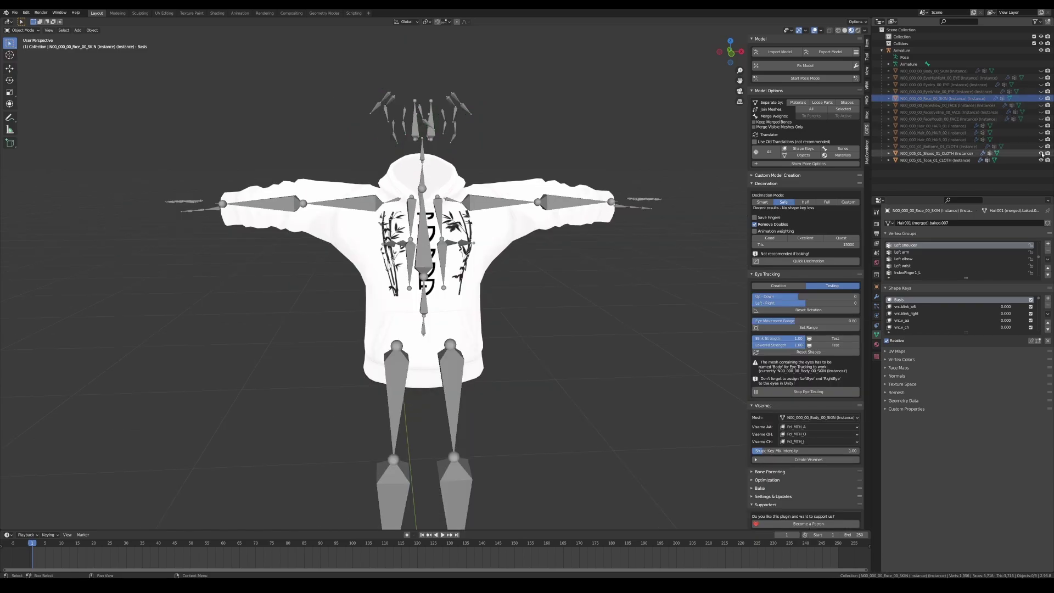
pyautogui.click(1041, 153)
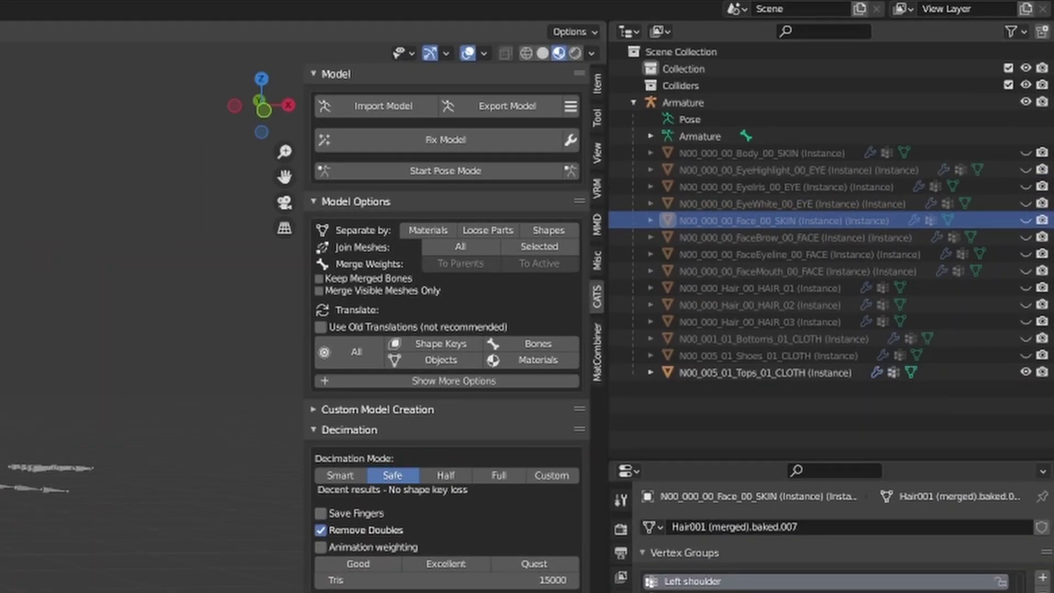
pyautogui.click(50, 469)
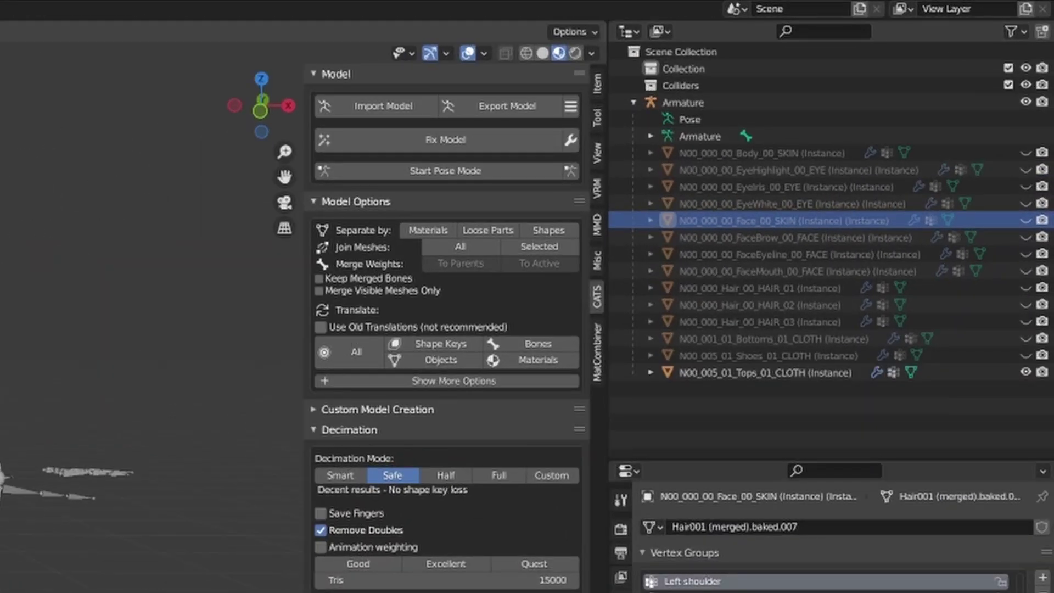
pyautogui.click(1025, 103)
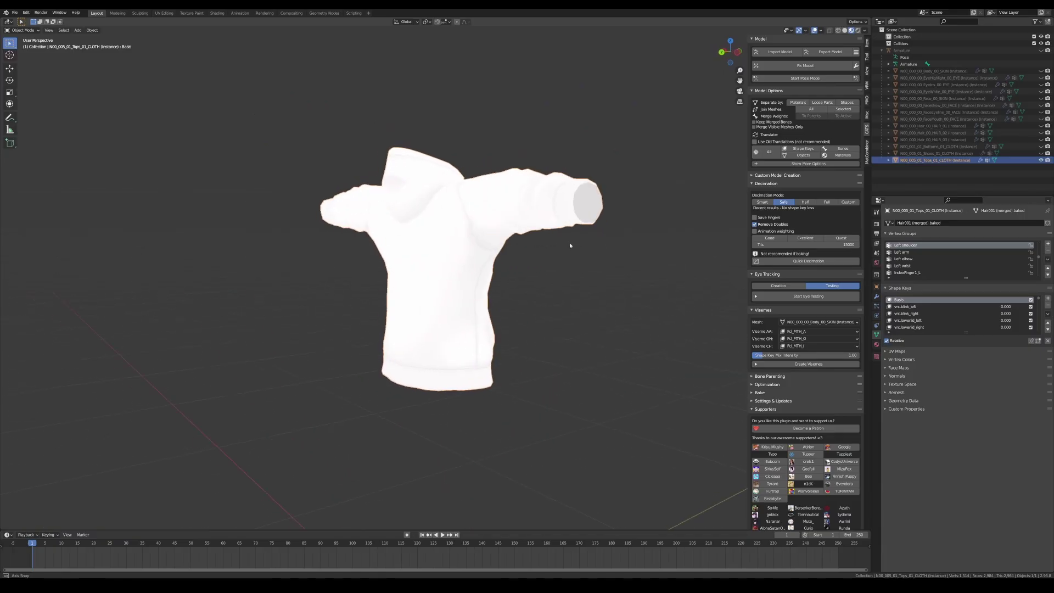
# Add a Decimate modifier to the hoodie mesh N00_005_01_Tops_01_CLOTH
pyautogui.moveTo(572, 242); pyautogui.dragTo(451, 264, button='middle')
pyautogui.click(876, 297)
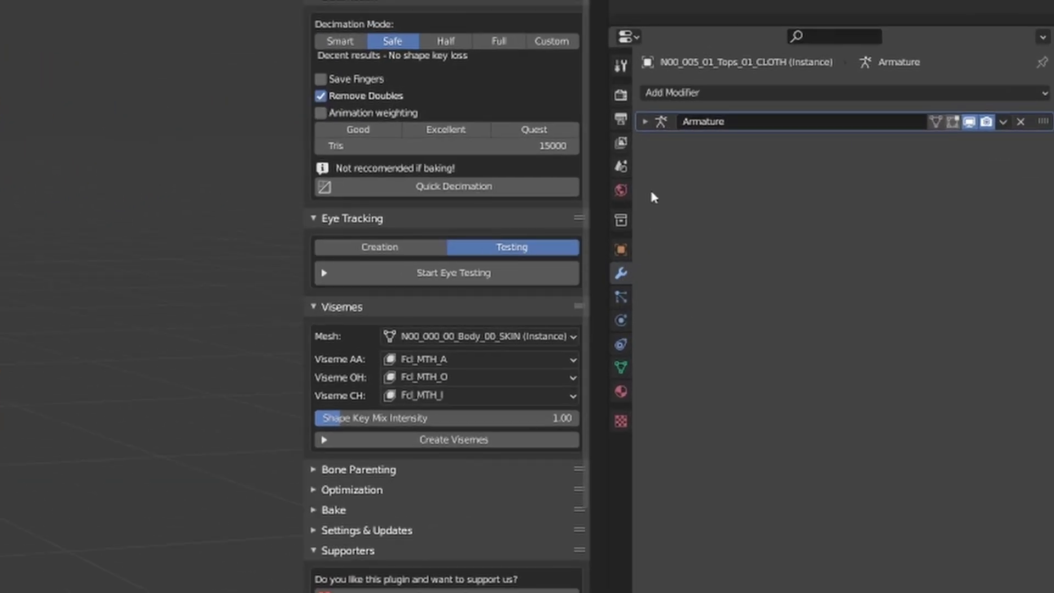
pyautogui.click(691, 94)
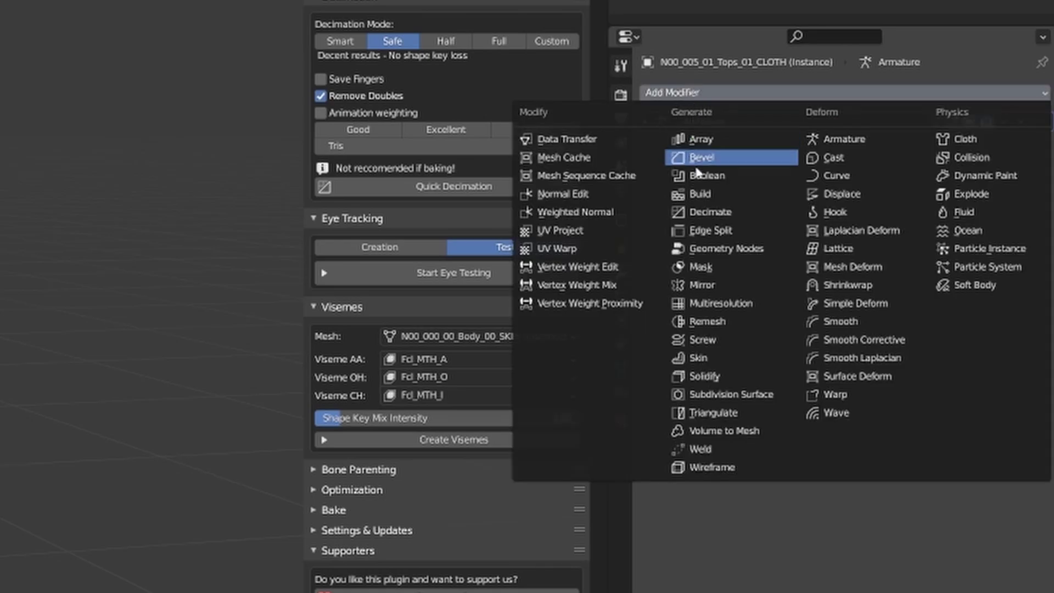
pyautogui.click(706, 214)
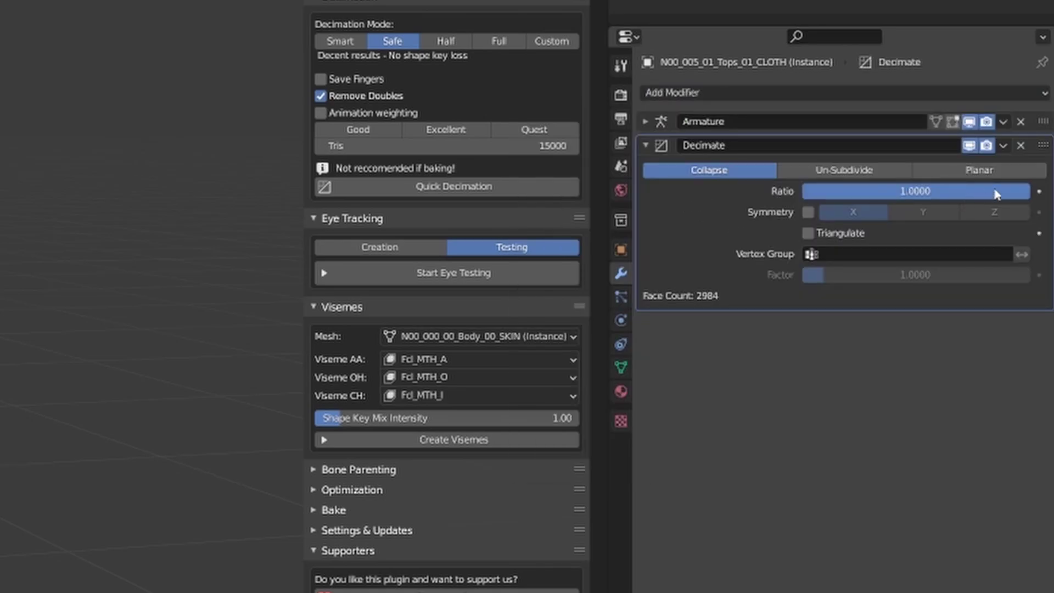
# Try a very low Decimate ratio of about 0.07 on the hoodie and inspect how its shape and print deform
pyautogui.moveTo(1022, 194); pyautogui.dragTo(957, 191)
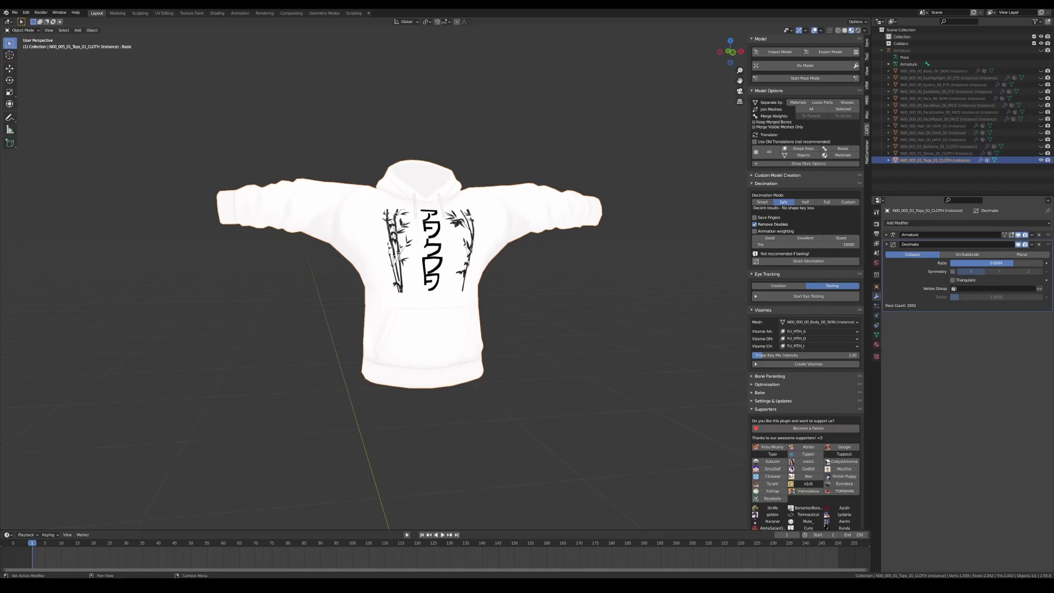
pyautogui.moveTo(1012, 263); pyautogui.dragTo(956, 263)
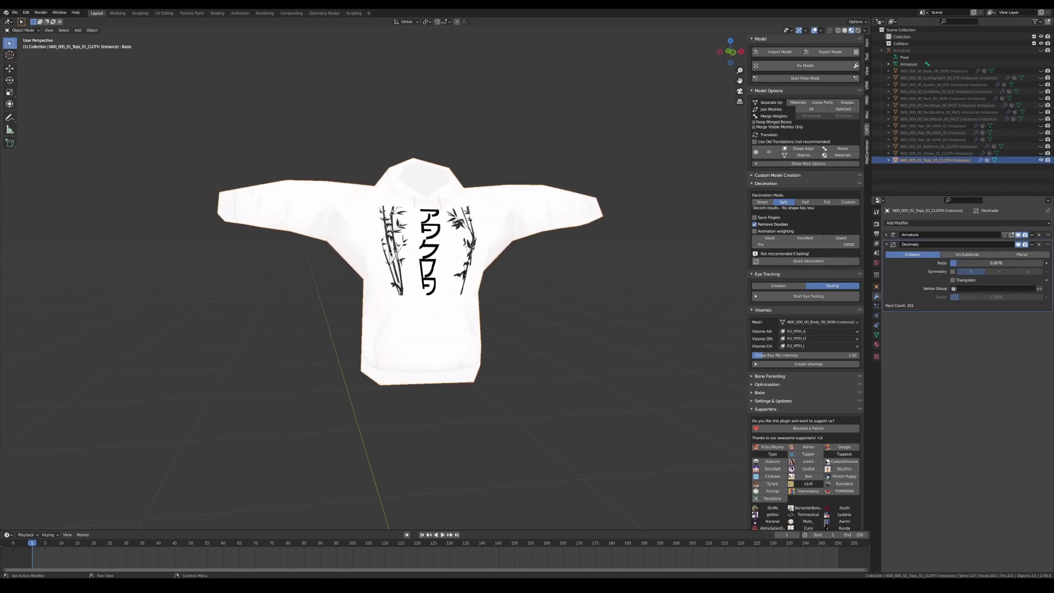
pyautogui.moveTo(415, 309); pyautogui.dragTo(457, 355, button='middle')
pyautogui.moveTo(431, 345); pyautogui.dragTo(414, 319, button='middle')
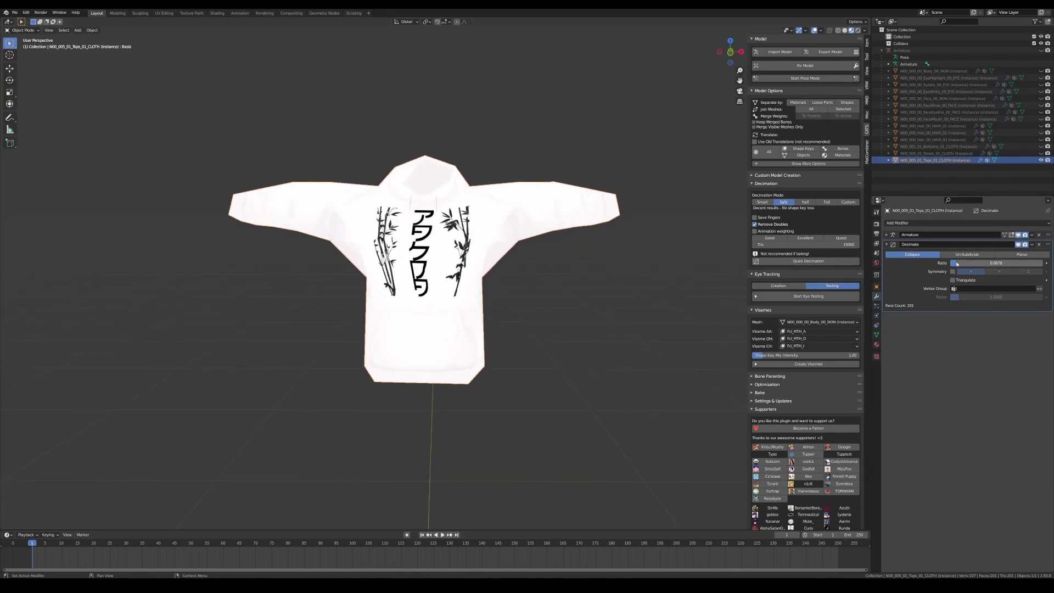
# Set the hoodie's Decimate ratio to about 0.30 and unhide the other avatar meshes
pyautogui.moveTo(958, 262)
pyautogui.mouseDown()
pyautogui.moveTo(1042, 263)
pyautogui.moveTo(978, 263)
pyautogui.mouseUp()
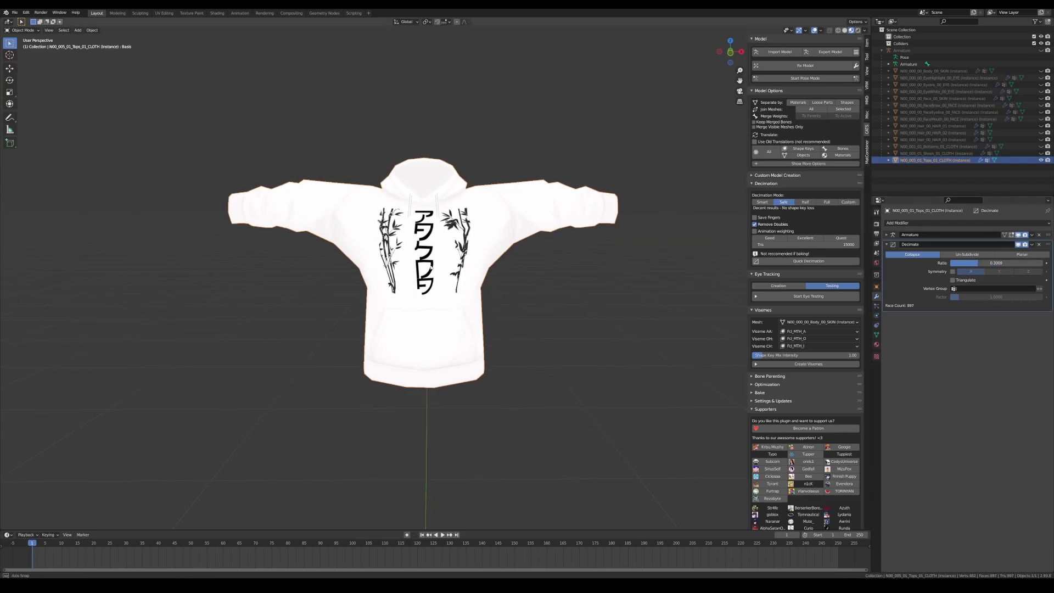
pyautogui.moveTo(428, 269); pyautogui.dragTo(476, 228, button='middle')
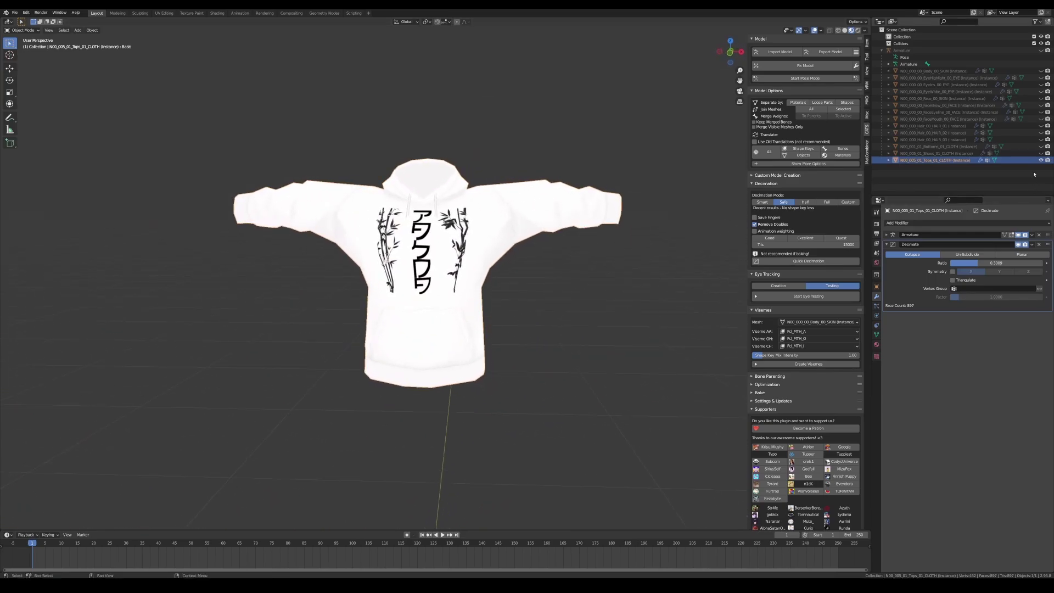
pyautogui.moveTo(1041, 154); pyautogui.dragTo(1041, 71)
pyautogui.moveTo(555, 258); pyautogui.dragTo(482, 267, button='middle')
pyautogui.scroll(-2, 482, 267)
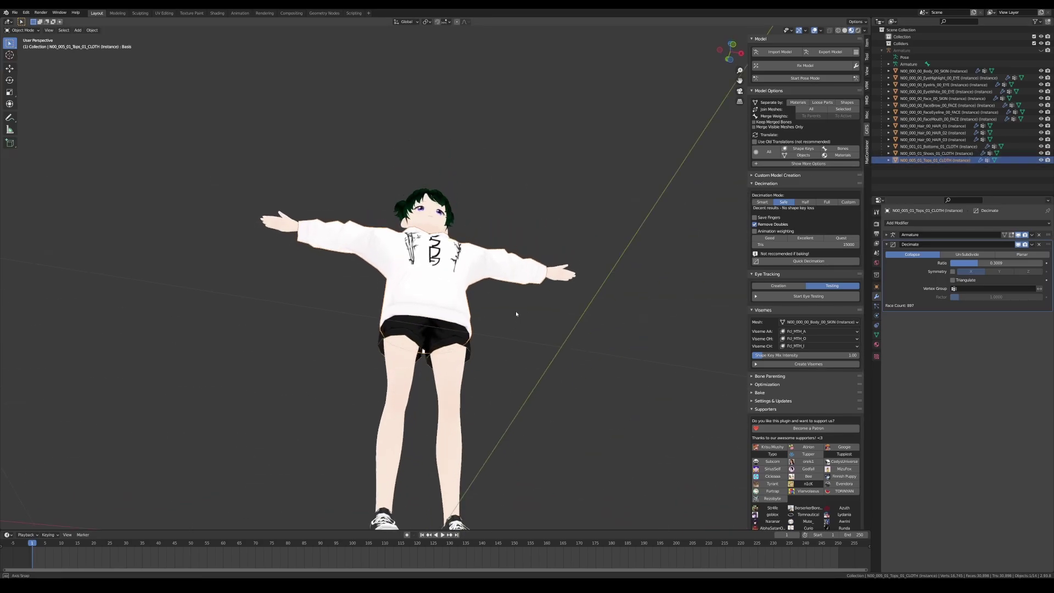
# Isolate the shoes mesh N00_005_01_Shoes_01_CLOTH and set its Decimate ratio to about 0.20
pyautogui.hotkey('shift', 'h')
pyautogui.press('KP_Decimal')
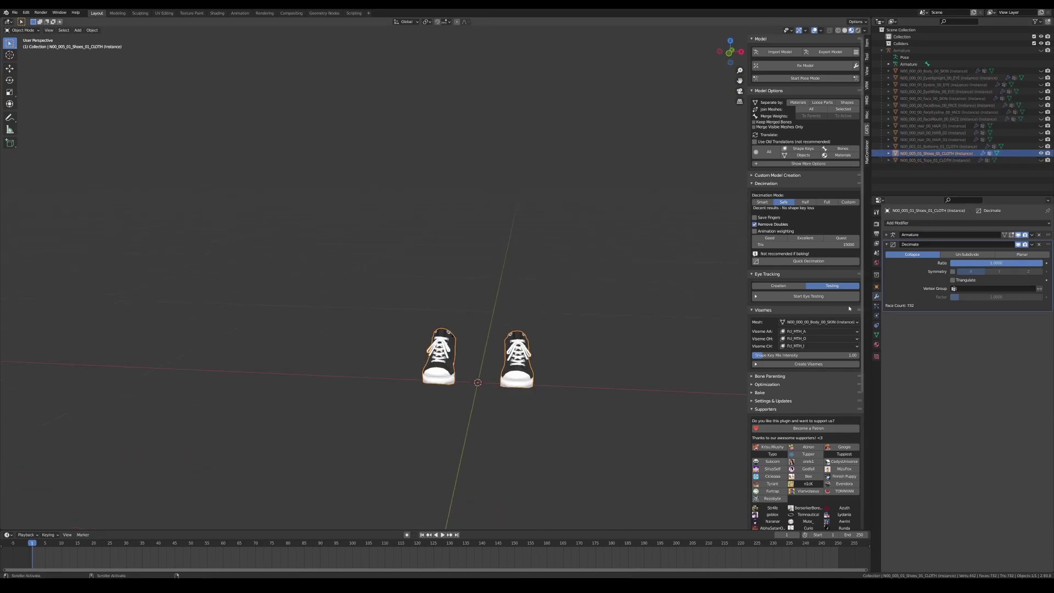
pyautogui.moveTo(1032, 263); pyautogui.dragTo(968, 263)
pyautogui.moveTo(544, 397); pyautogui.dragTo(587, 394, button='middle')
pyautogui.press('KP_Divide')
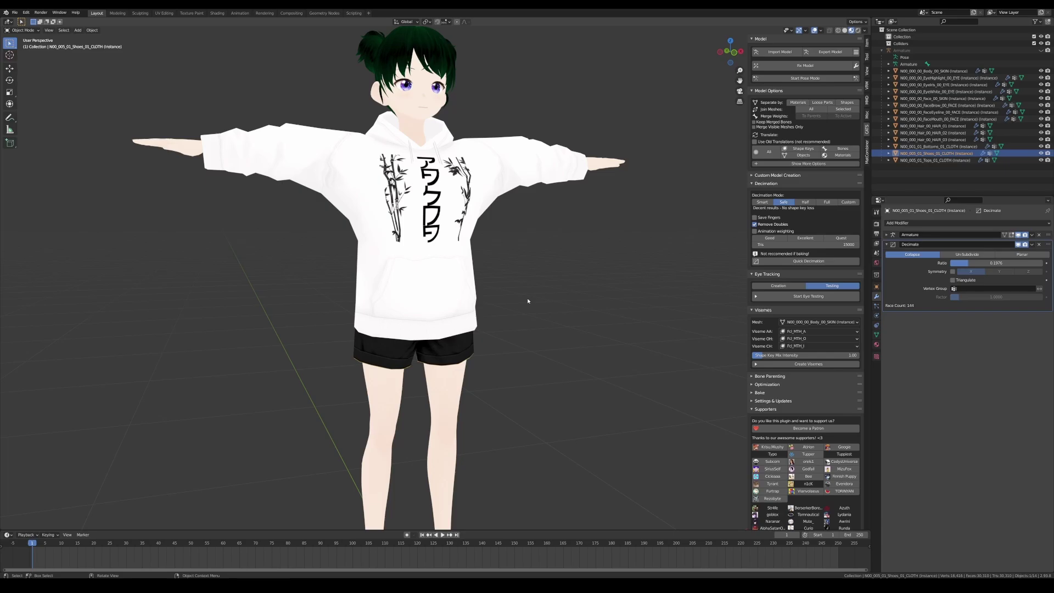
# Select the Body_00_SKIN mesh to check its Decimate setting and look over the avatar from the front
pyautogui.keyDown('shift'); pyautogui.moveTo(420, 111); pyautogui.dragTo(428, 220, button='middle'); pyautogui.keyUp('shift')
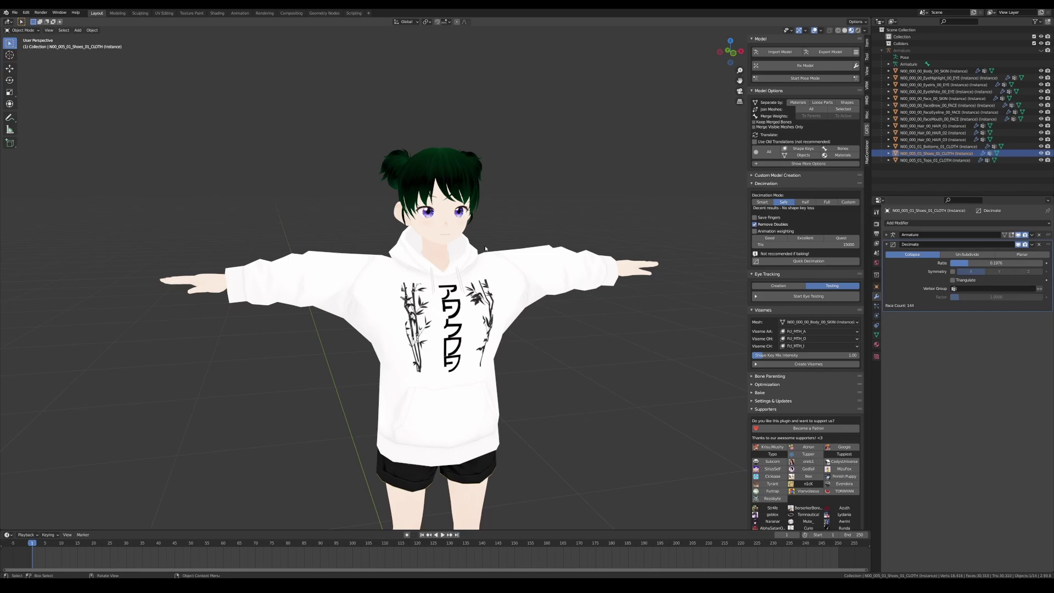
pyautogui.press('KP_1')
pyautogui.click(507, 245)
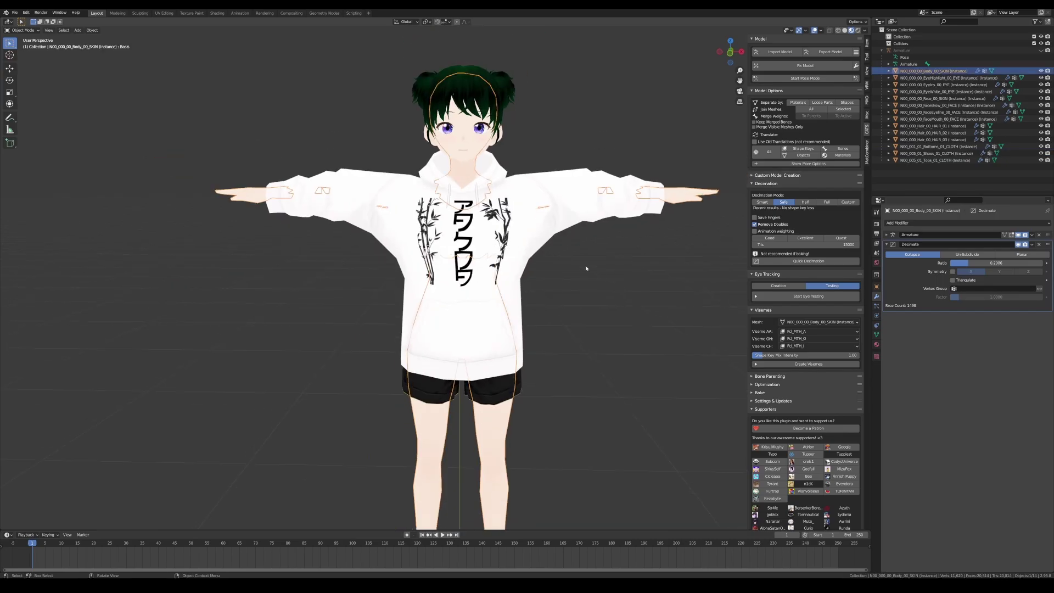
pyautogui.click(586, 268)
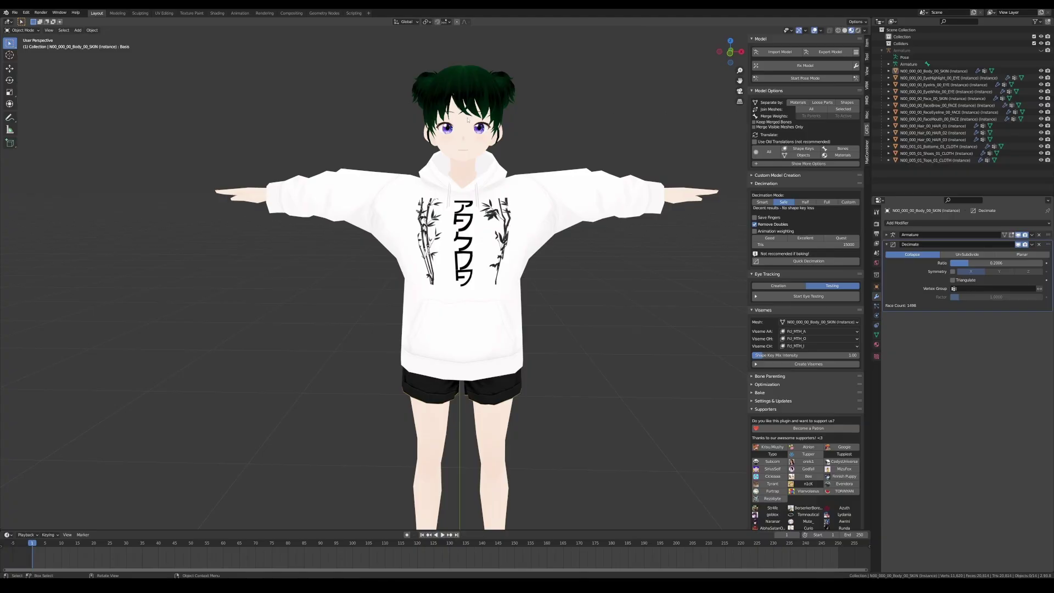
pyautogui.moveTo(472, 116); pyautogui.dragTo(501, 147, button='middle')
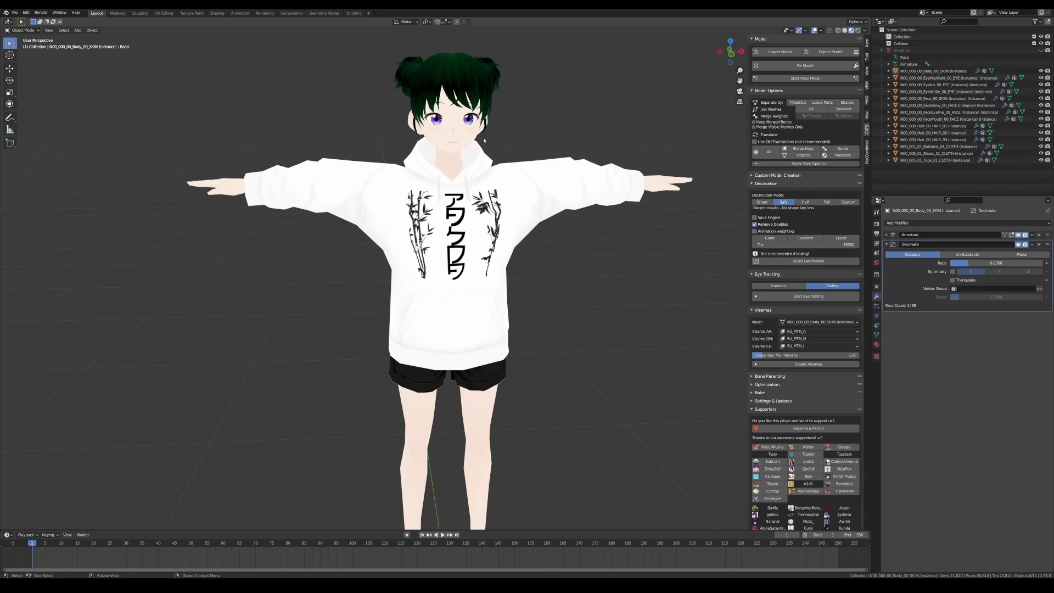
# Try a Decimate ratio of about 0.91 on the N00_000_Hair_00_HAIR_02 mesh while viewing the hair from the side
pyautogui.click(933, 132)
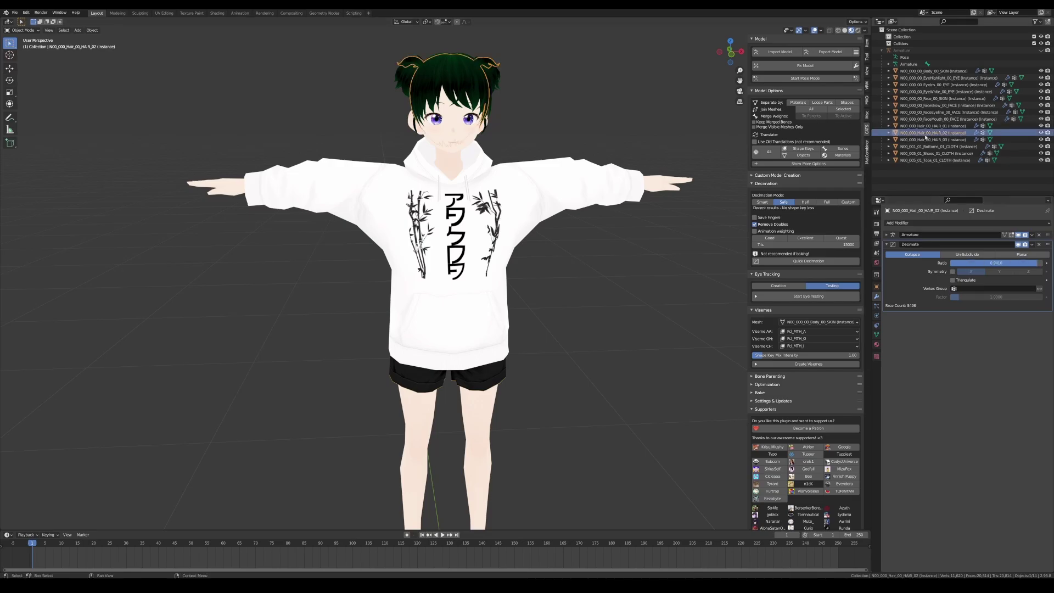
pyautogui.moveTo(483, 138); pyautogui.dragTo(600, 135, button='middle')
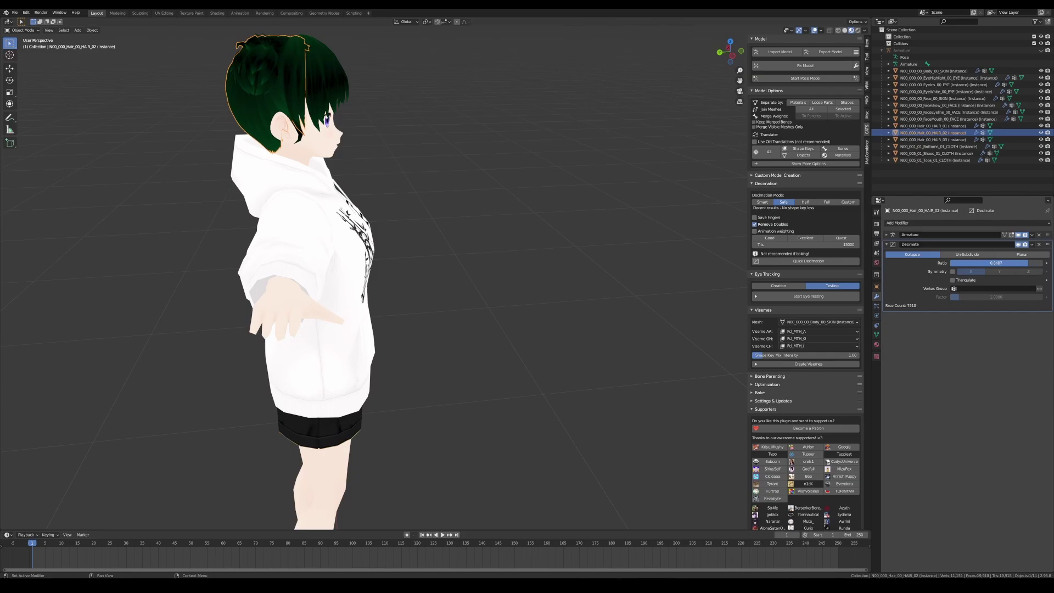
pyautogui.moveTo(1027, 263)
pyautogui.mouseDown()
pyautogui.moveTo(981, 263)
pyautogui.moveTo(1034, 264)
pyautogui.mouseUp()
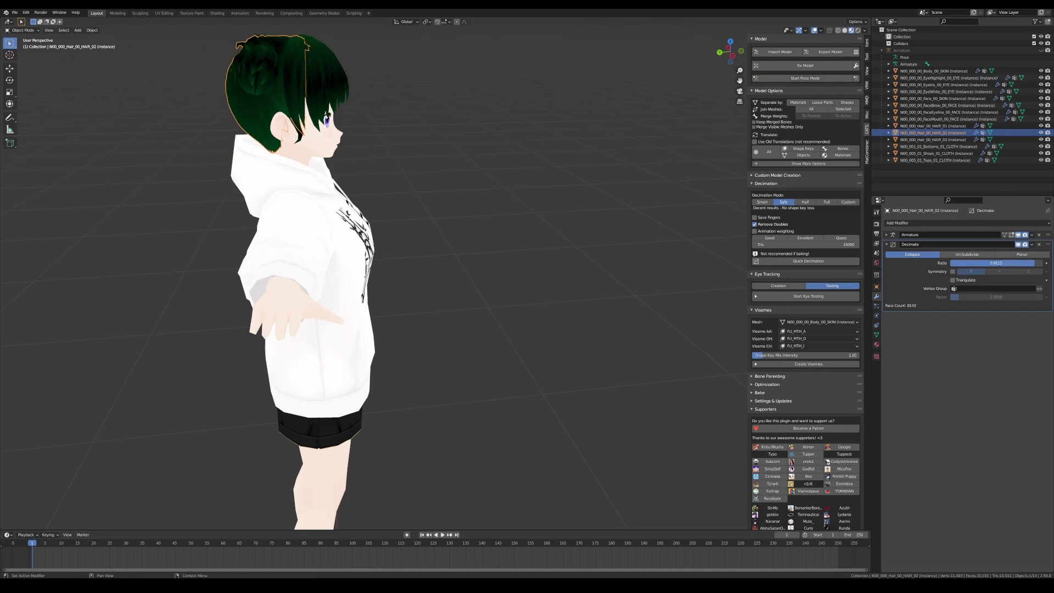
# Toggle the HAIR_02 mesh's visibility to check which hair it covers, and examine the avatar from the back and front
pyautogui.click(1040, 133)
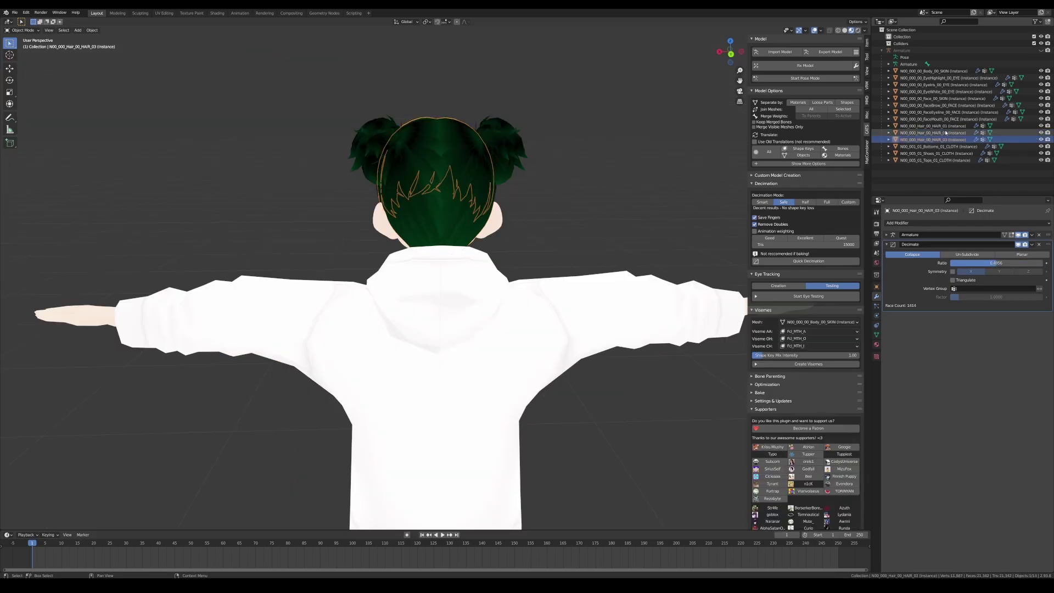
pyautogui.click(945, 133)
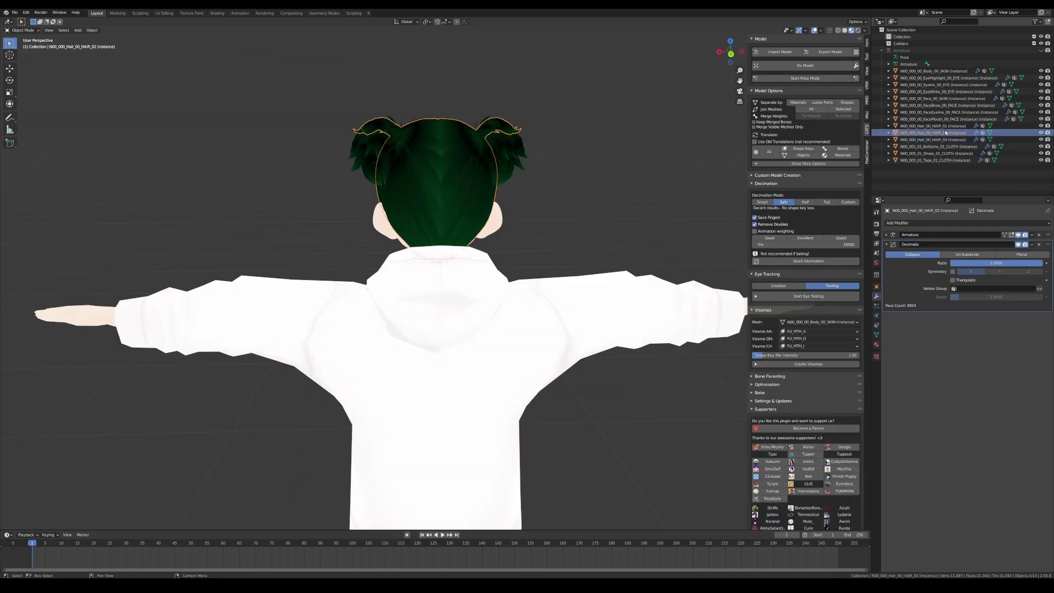
pyautogui.click(1041, 133)
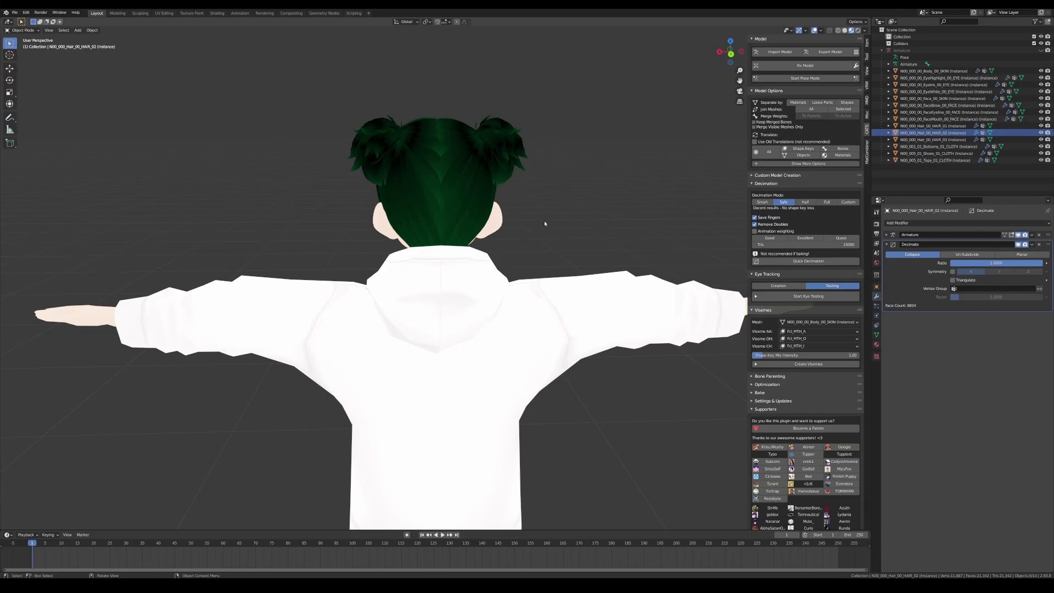
pyautogui.moveTo(554, 225); pyautogui.dragTo(455, 162, button='middle')
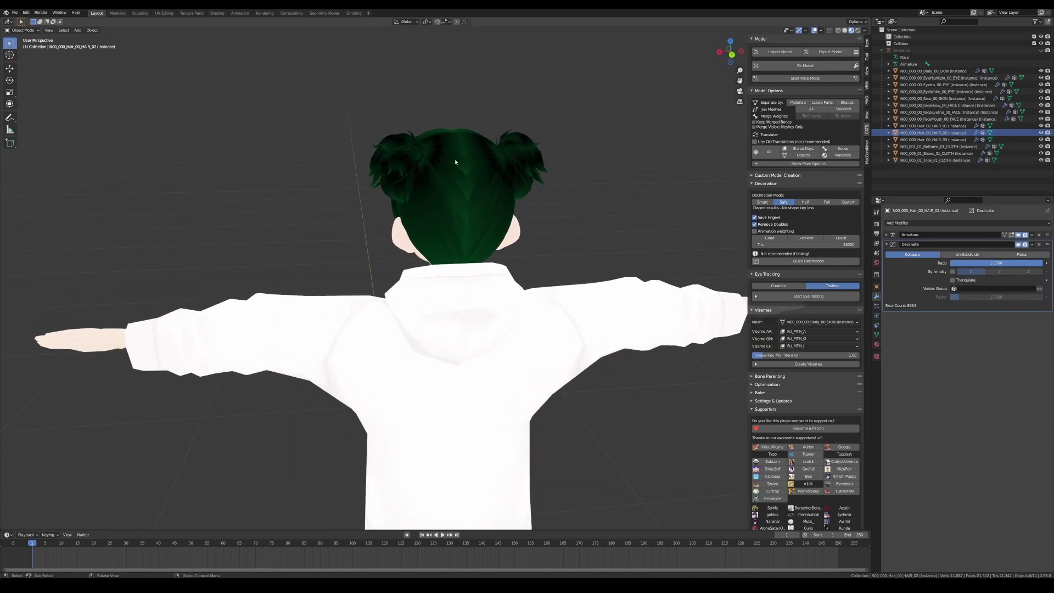
pyautogui.moveTo(444, 224); pyautogui.dragTo(698, 247, button='middle')
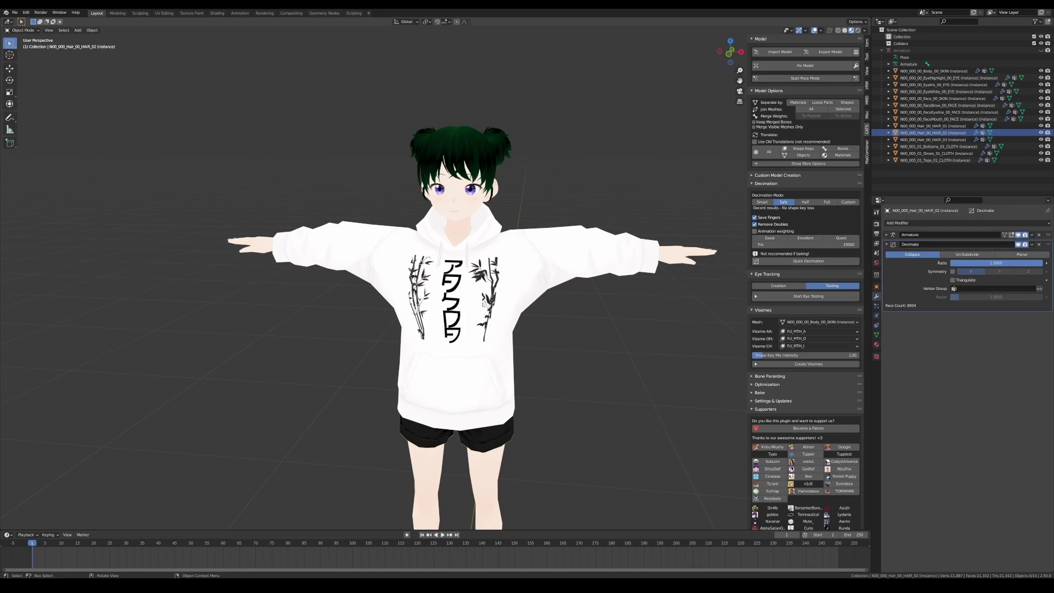
pyautogui.moveTo(461, 317); pyautogui.dragTo(521, 310, button='middle')
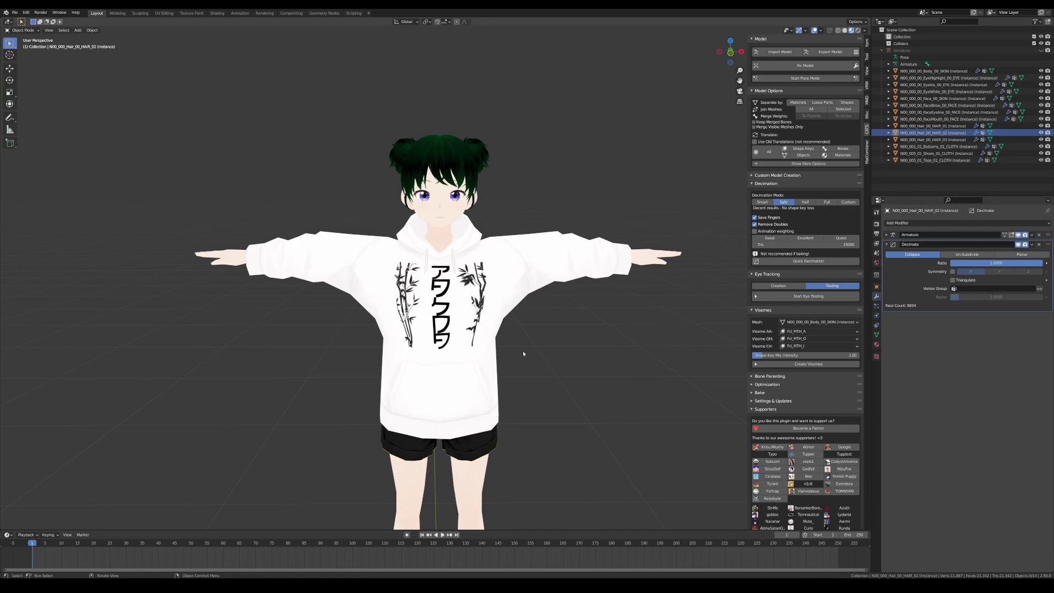
pyautogui.scroll(2, 494, 364)
pyautogui.scroll(-2, 496, 368)
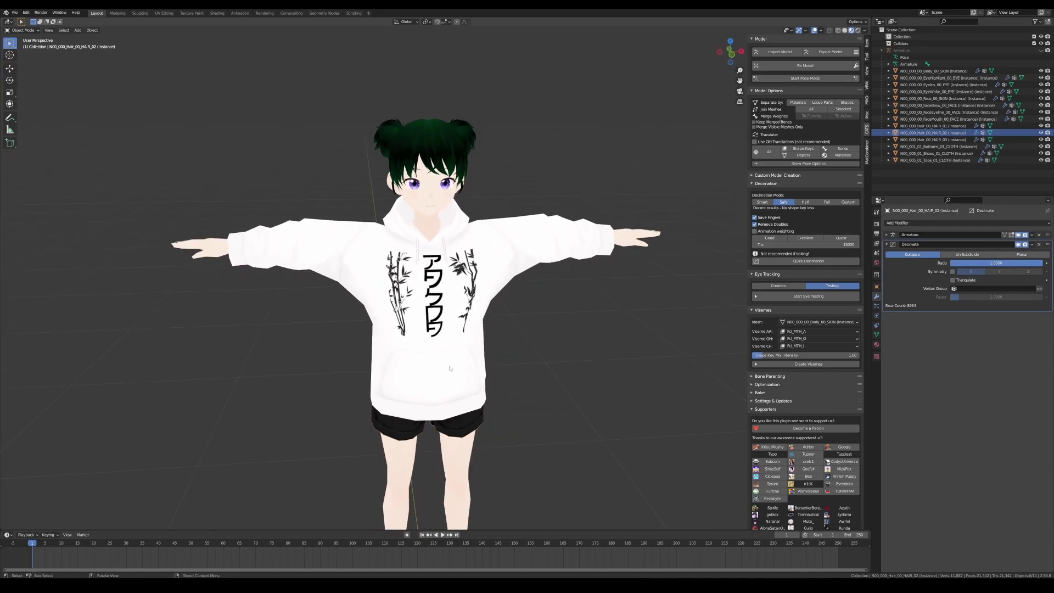
pyautogui.moveTo(496, 370); pyautogui.dragTo(480, 302, button='middle')
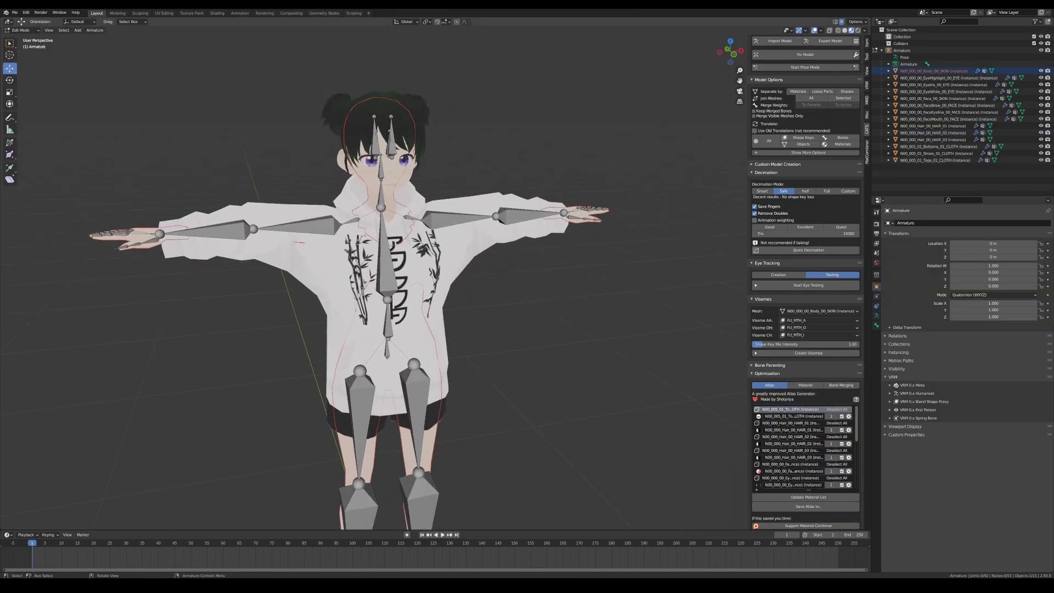
pyautogui.moveTo(384, 274); pyautogui.dragTo(494, 267, button='middle')
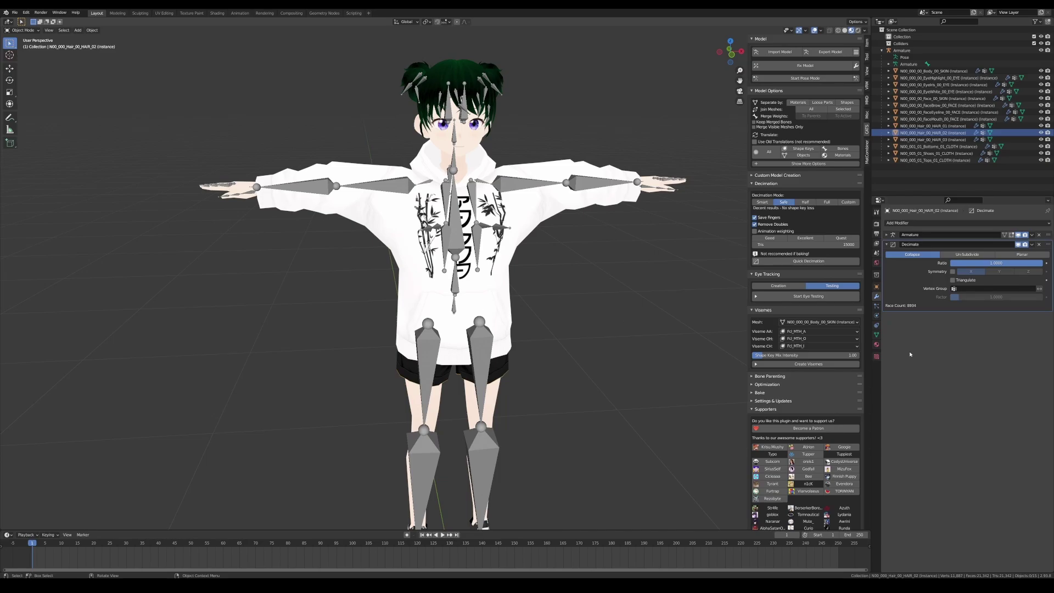
# Select the armature and enter Edit Mode with the hair bun's bones in close view
pyautogui.scroll(4, 549, 247)
pyautogui.moveTo(713, 258); pyautogui.dragTo(577, 251, button='middle')
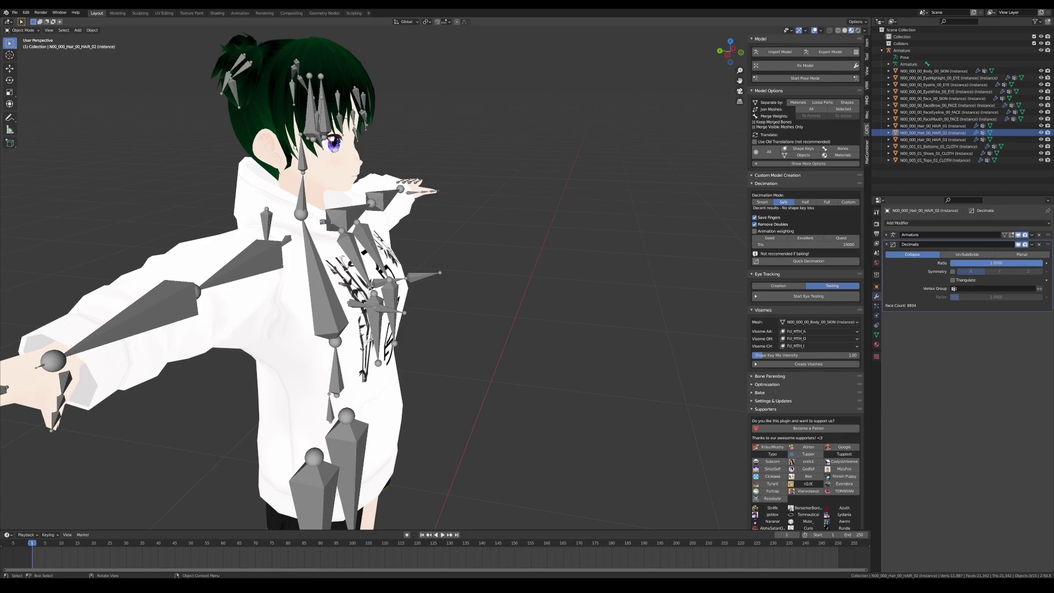
pyautogui.click(259, 120)
pyautogui.moveTo(259, 119); pyautogui.dragTo(491, 183, button='middle')
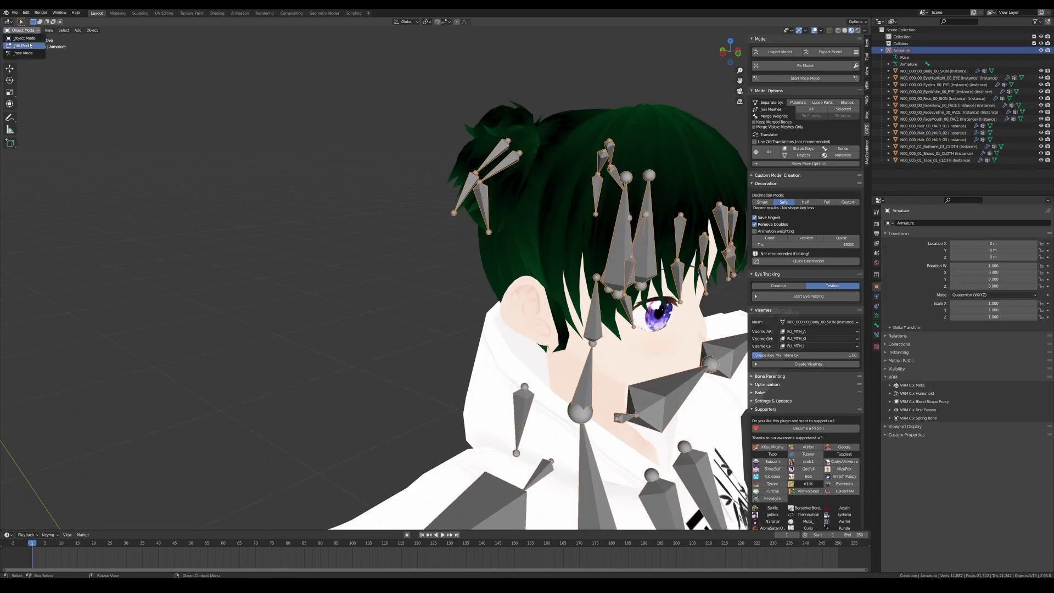
pyautogui.press('Tab')
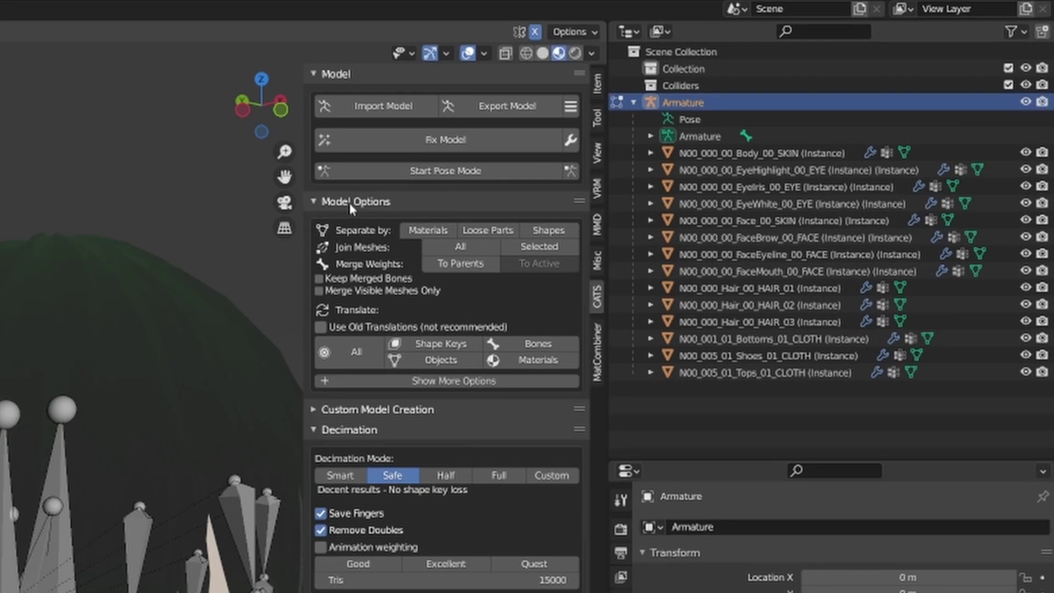
# Merge the weights of the hair bones in the avatar's right bun into their parents, one selection after another
pyautogui.click(446, 265)
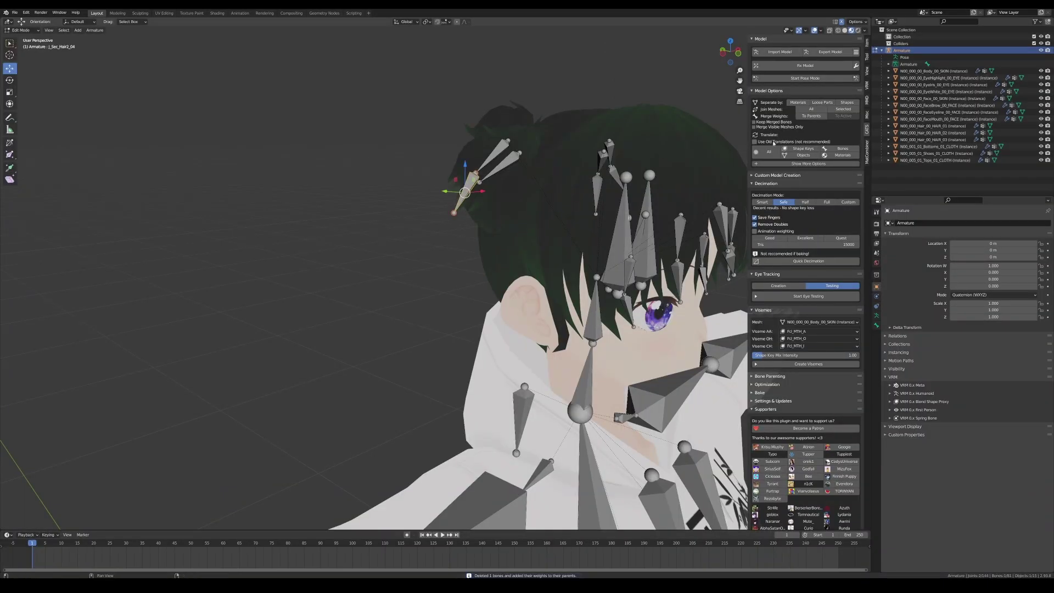
pyautogui.click(811, 116)
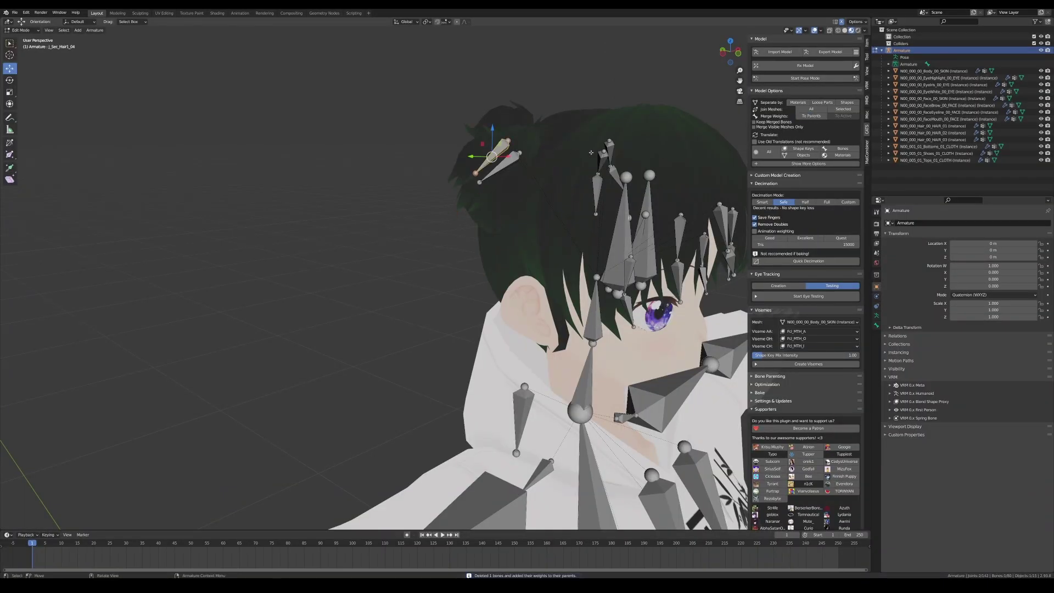
pyautogui.click(811, 116)
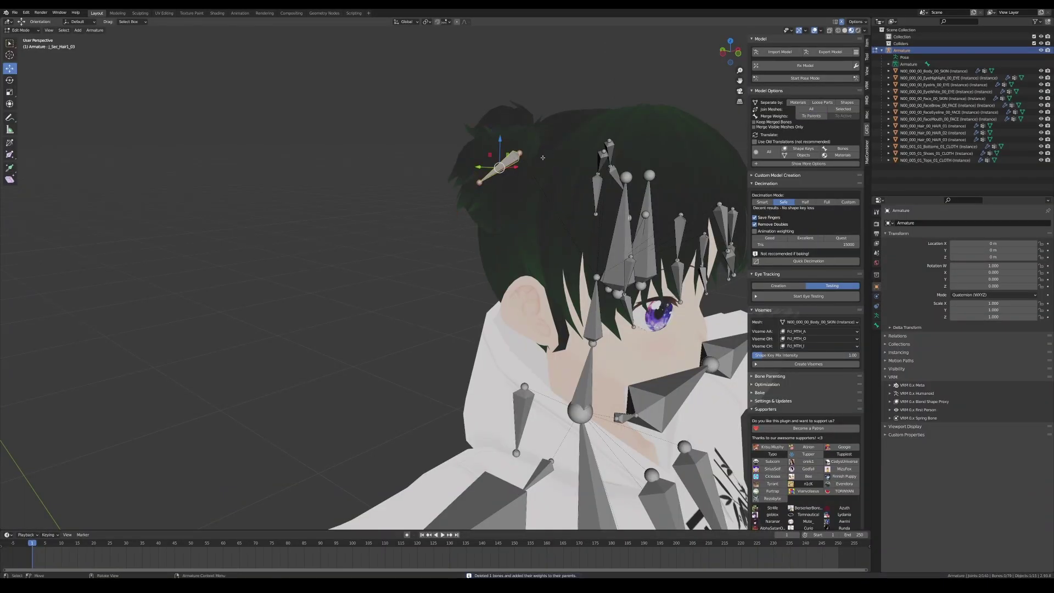
pyautogui.click(811, 116)
pyautogui.scroll(2, 503, 261)
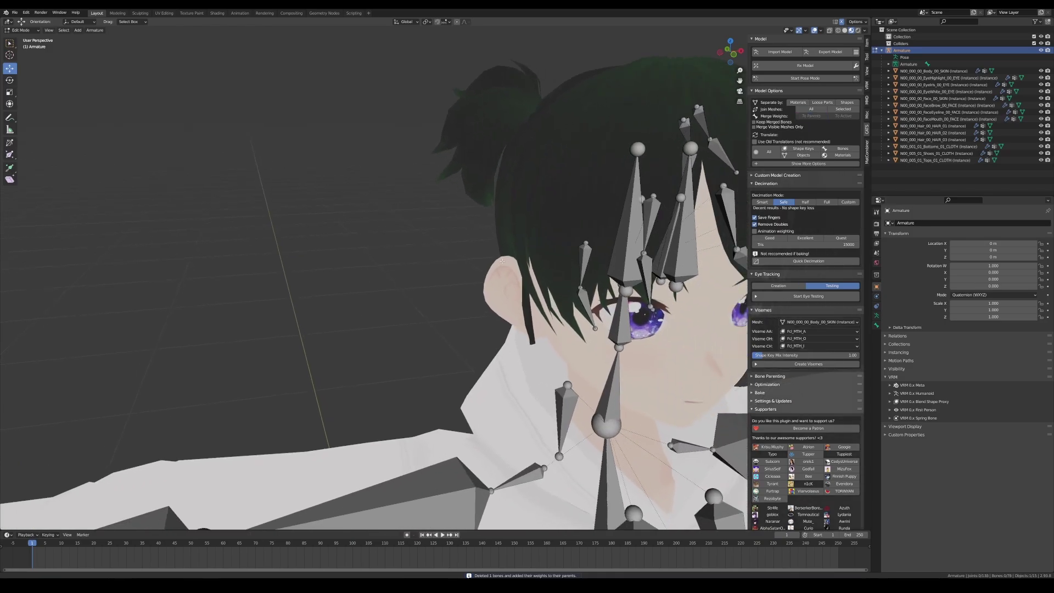
pyautogui.moveTo(502, 260); pyautogui.dragTo(427, 144, button='middle')
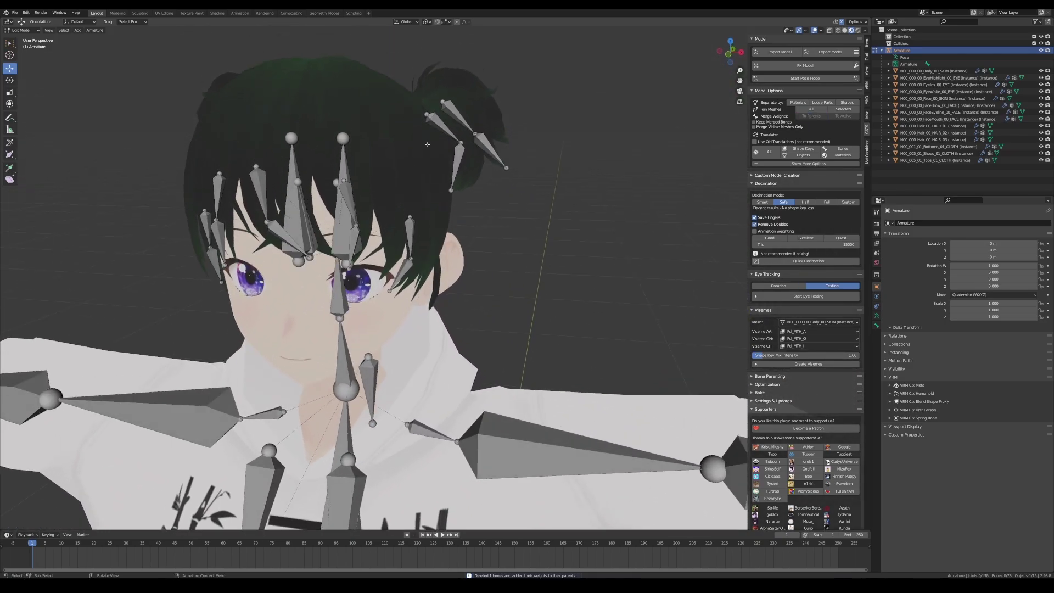
# Merge the weights of the remaining hair bones, the hood-string bones and the bust bones into their parents
pyautogui.click(489, 149)
pyautogui.keyDown('shift'); pyautogui.click(458, 118); pyautogui.keyUp('shift')
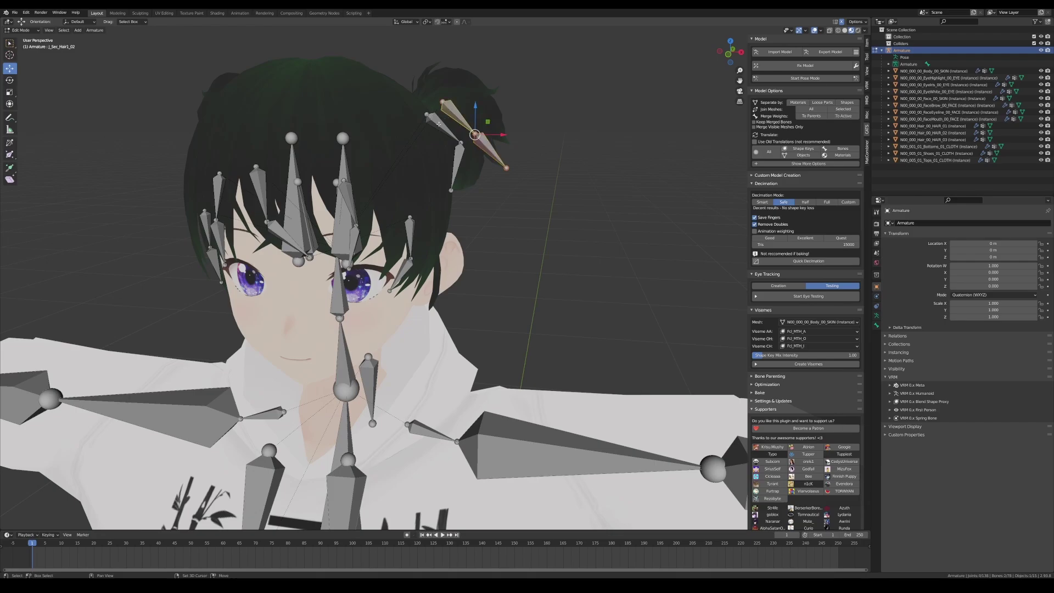
pyautogui.keyDown('shift'); pyautogui.click(438, 124); pyautogui.keyUp('shift')
pyautogui.moveTo(439, 124); pyautogui.dragTo(409, 149, button='middle')
pyautogui.keyDown('shift'); pyautogui.click(407, 144); pyautogui.keyUp('shift')
pyautogui.keyDown('shift'); pyautogui.click(407, 181); pyautogui.keyUp('shift')
pyautogui.keyDown('shift'); pyautogui.click(431, 132); pyautogui.keyUp('shift')
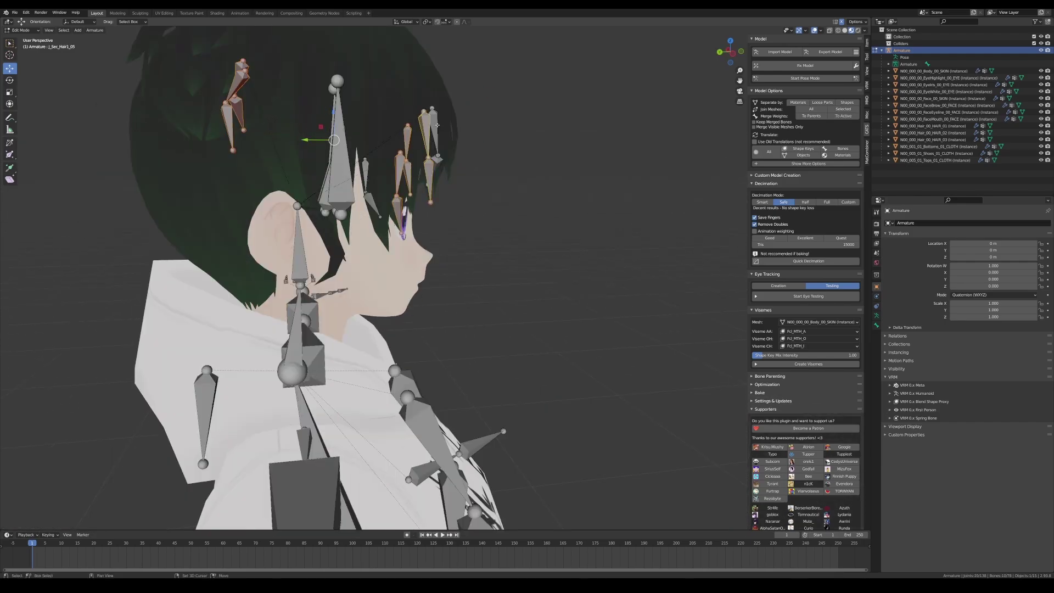
pyautogui.keyDown('shift'); pyautogui.click(437, 125); pyautogui.keyUp('shift')
pyautogui.keyDown('shift'); pyautogui.click(439, 162); pyautogui.keyUp('shift')
pyautogui.moveTo(439, 161); pyautogui.dragTo(345, 273, button='middle')
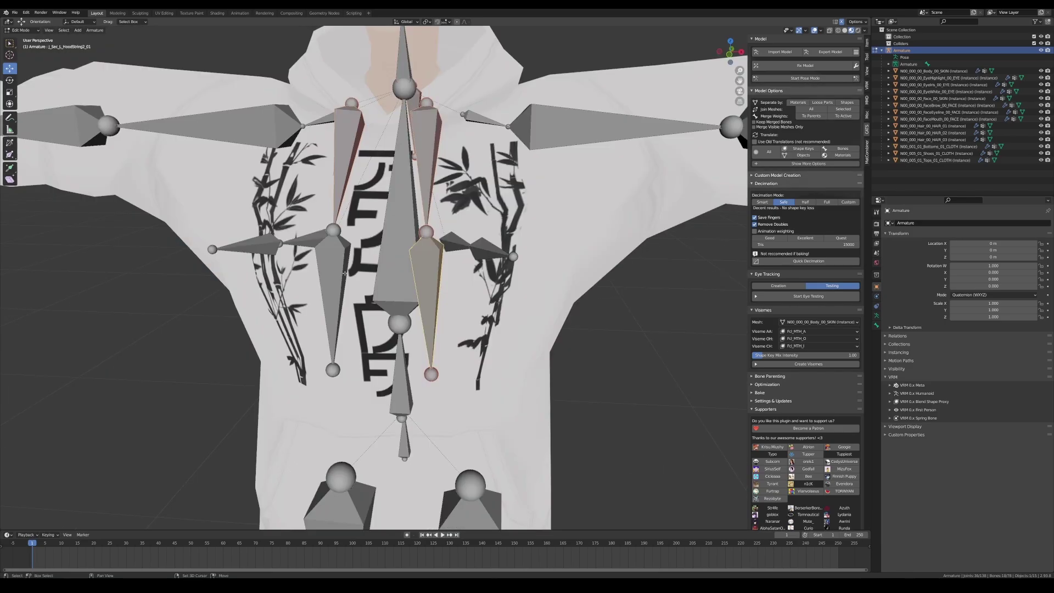
pyautogui.keyDown('shift'); pyautogui.click(345, 273); pyautogui.keyUp('shift')
pyautogui.keyDown('shift'); pyautogui.click(292, 237); pyautogui.keyUp('shift')
pyautogui.keyDown('shift'); pyautogui.click(483, 248); pyautogui.keyUp('shift')
pyautogui.scroll(-5, 483, 248)
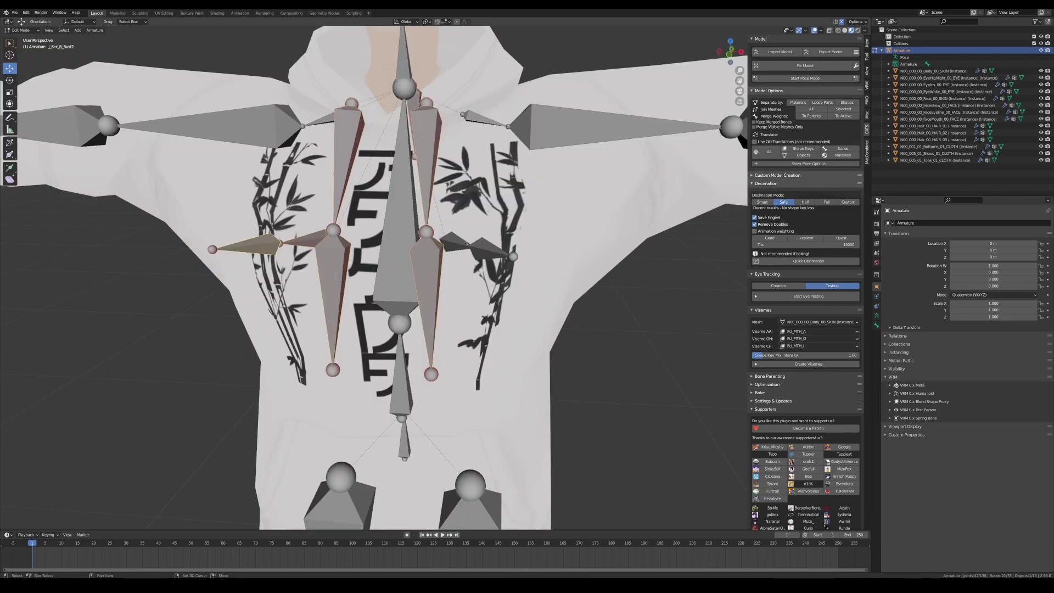
pyautogui.click(806, 117)
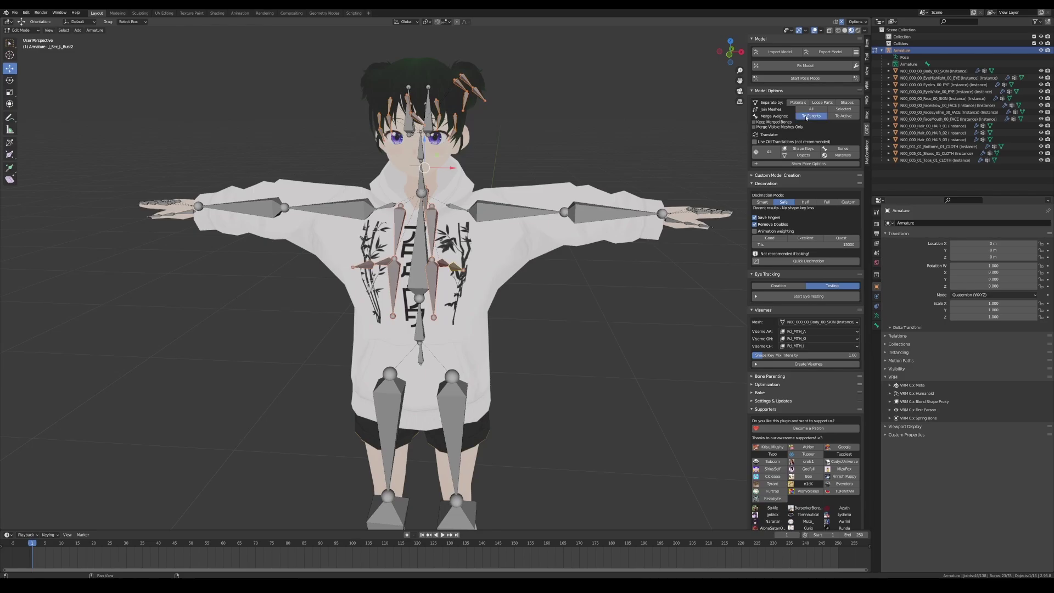
pyautogui.moveTo(302, 270); pyautogui.dragTo(123, 213, button='middle')
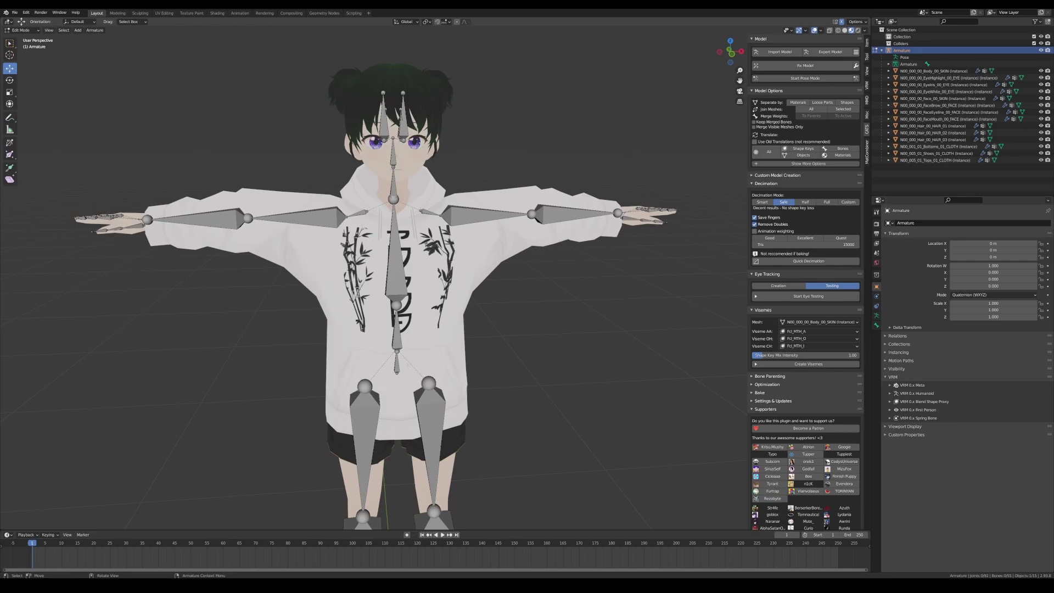
pyautogui.moveTo(124, 213); pyautogui.dragTo(310, 113, button='middle')
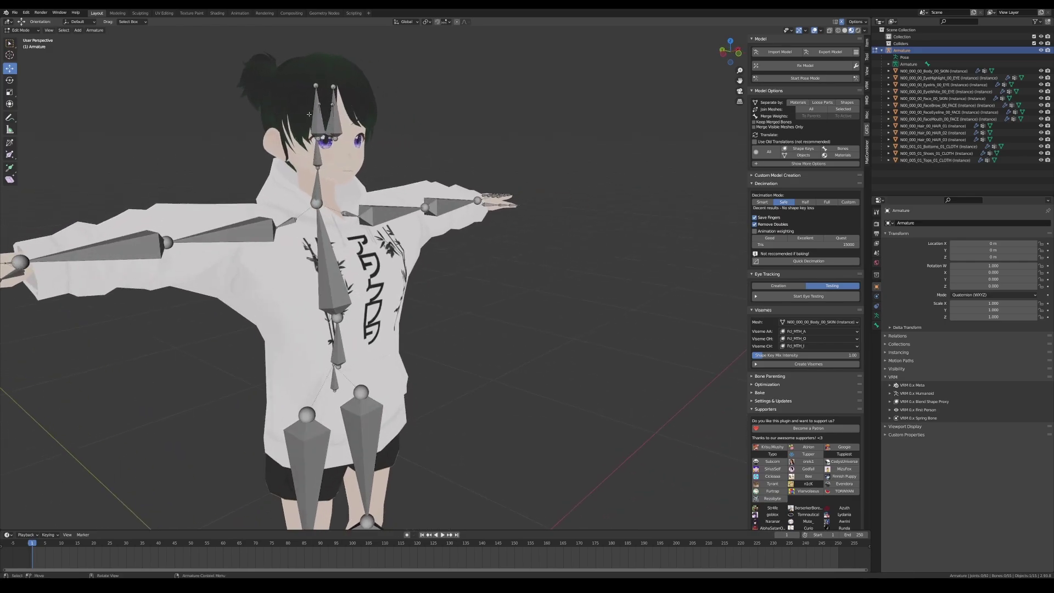
pyautogui.moveTo(418, 219); pyautogui.dragTo(310, 218, button='middle')
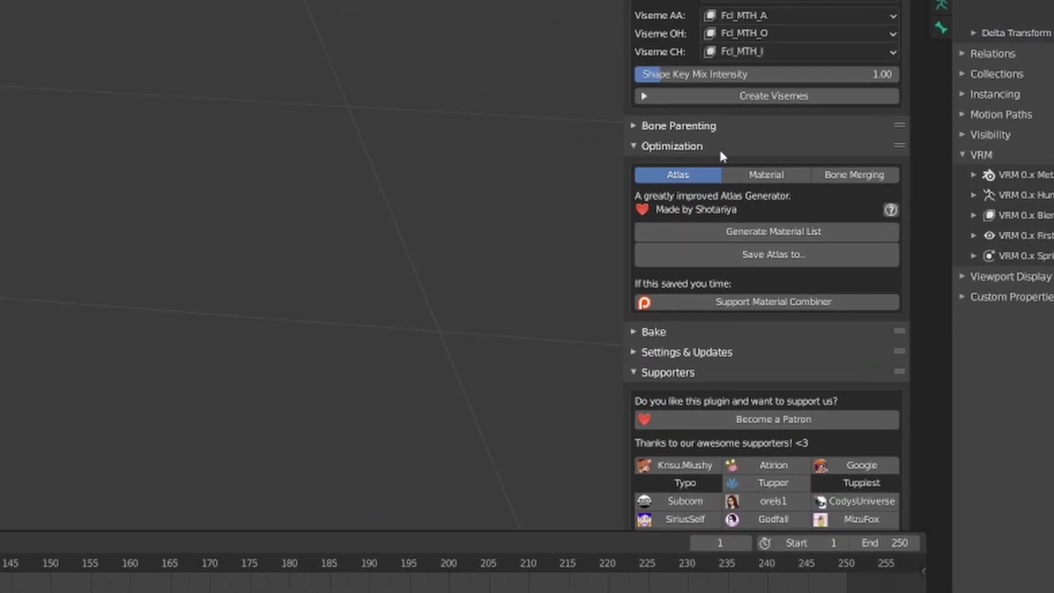
# Generate the material list for the texture atlas and look through the materials of the Body mesh
pyautogui.click(736, 235)
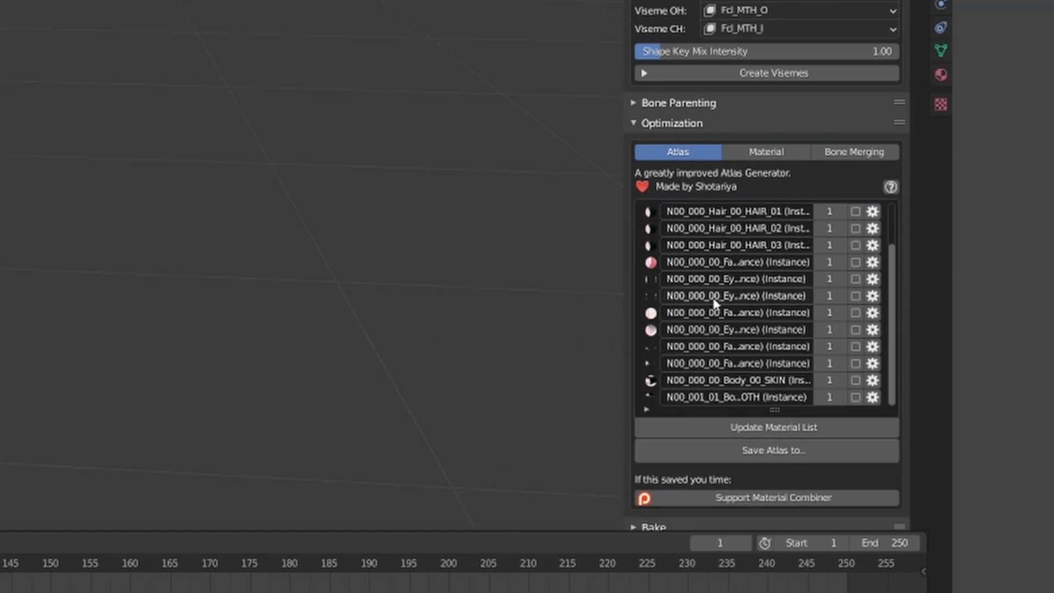
pyautogui.scroll(3, 707, 299)
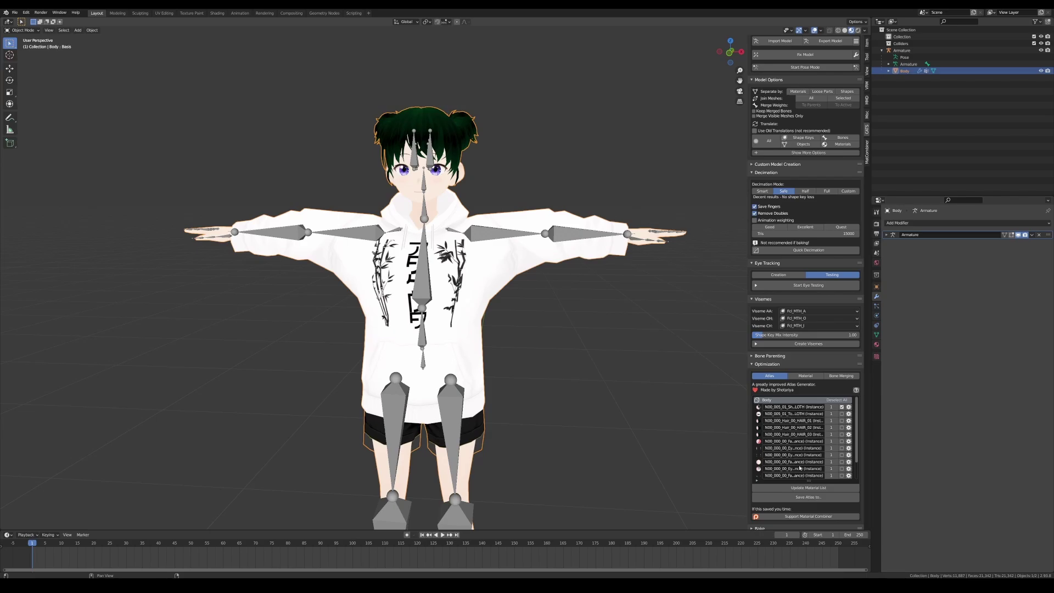
pyautogui.scroll(-3, 800, 463)
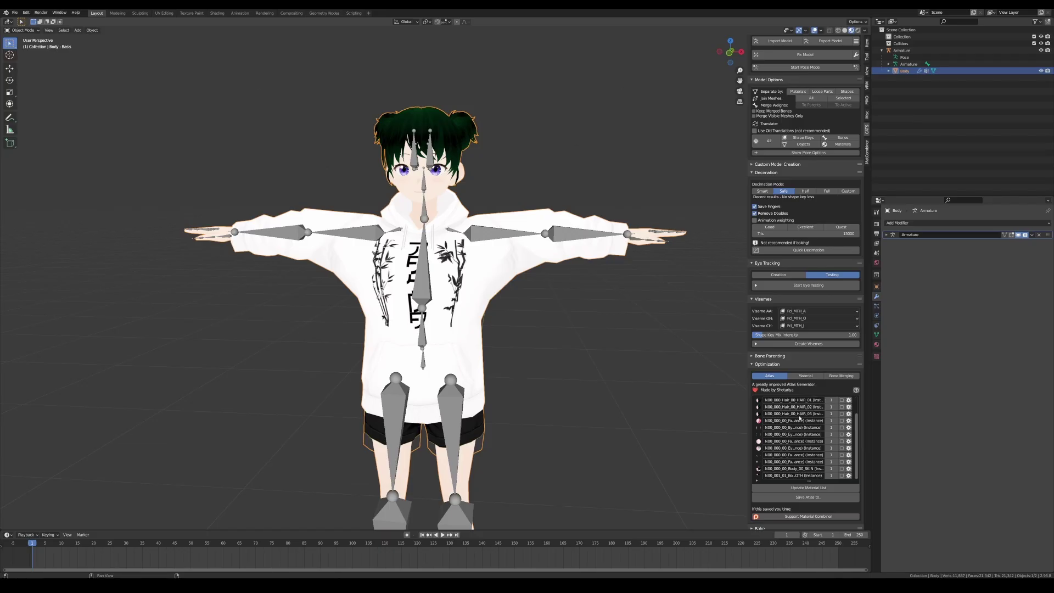
pyautogui.scroll(3, 781, 265)
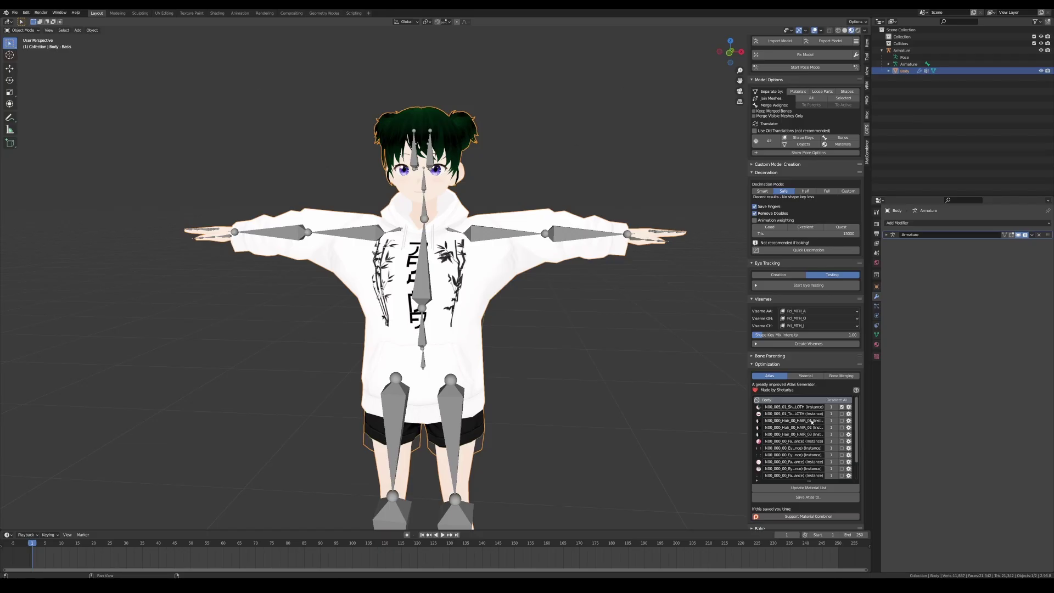
# Try combining all listed clothing, hair, face, eye and skin materials into a single atlas, and undo it
pyautogui.click(841, 413)
pyautogui.click(841, 421)
pyautogui.click(842, 428)
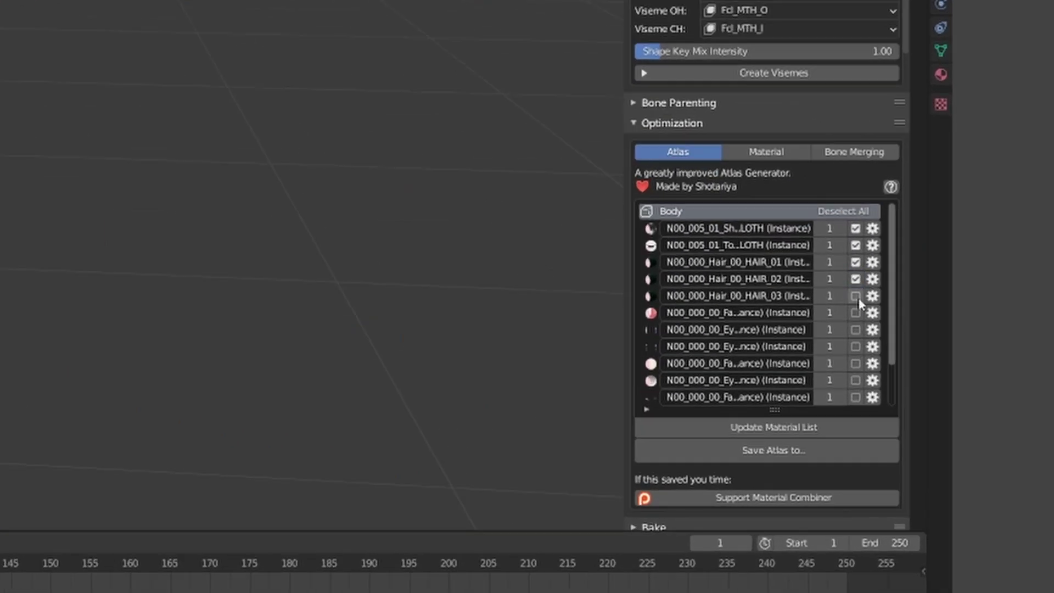
pyautogui.moveTo(855, 312); pyautogui.dragTo(855, 363)
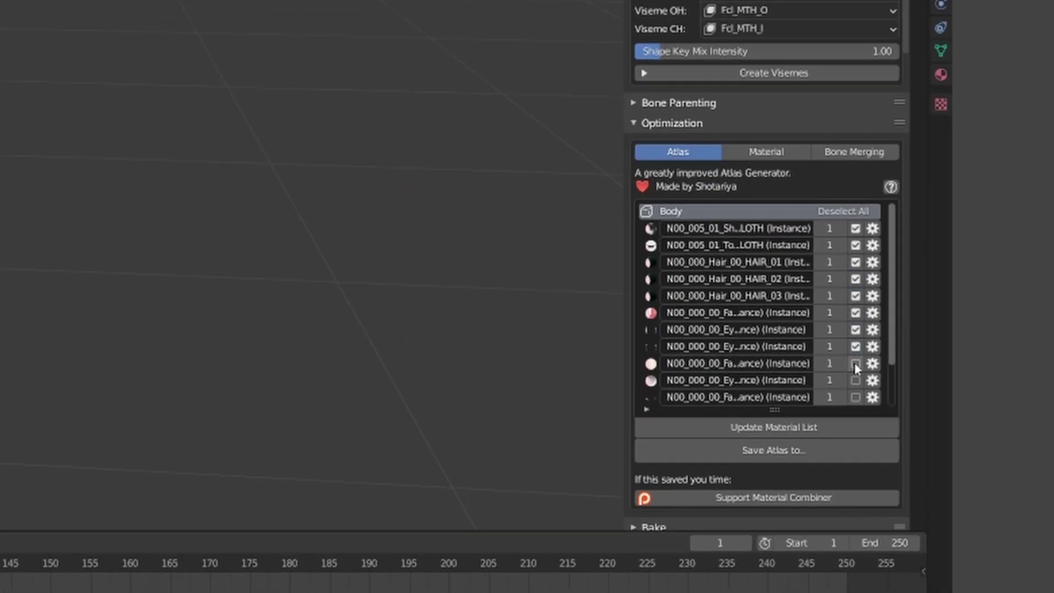
pyautogui.scroll(-3, 855, 364)
pyautogui.click(823, 450)
pyautogui.click(349, 185)
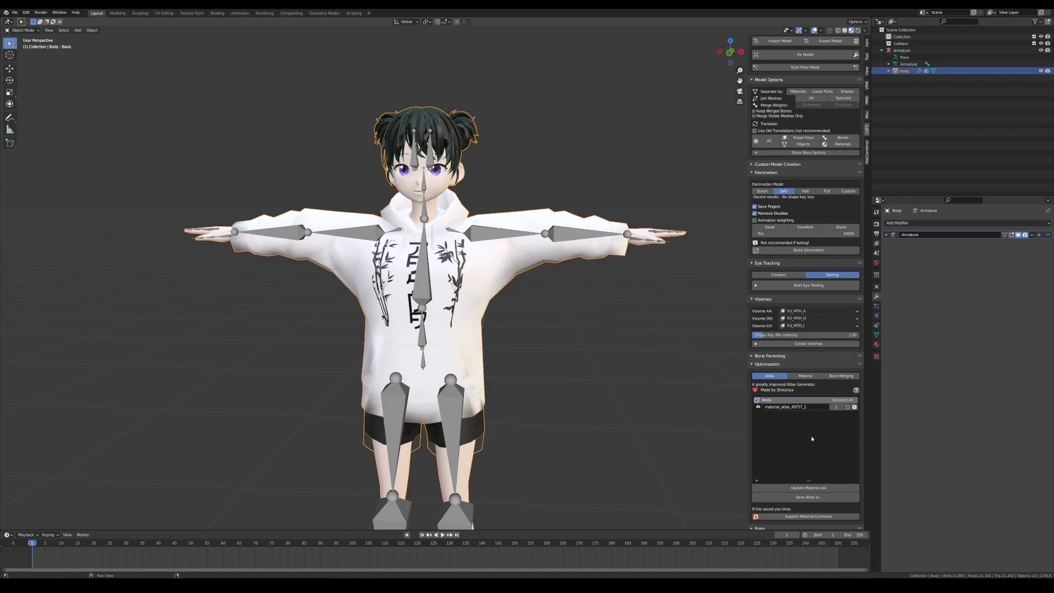
pyautogui.hotkey('ctrl', 'z')
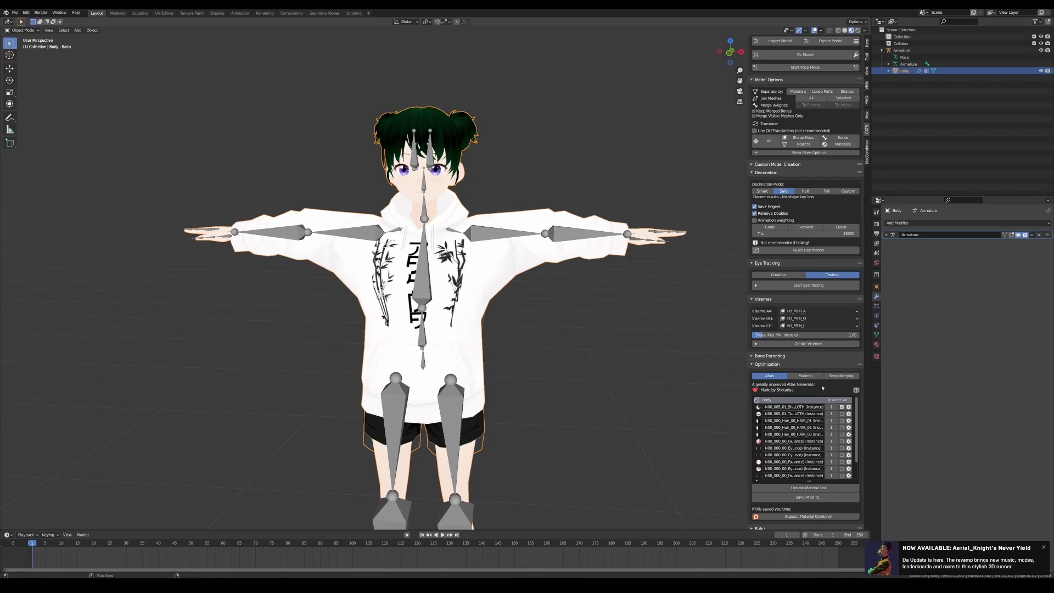
# Include every listed material of the Body mesh in the atlas and create it in the Documents\Blender folder
pyautogui.scroll(-1, 832, 417)
pyautogui.click(841, 407)
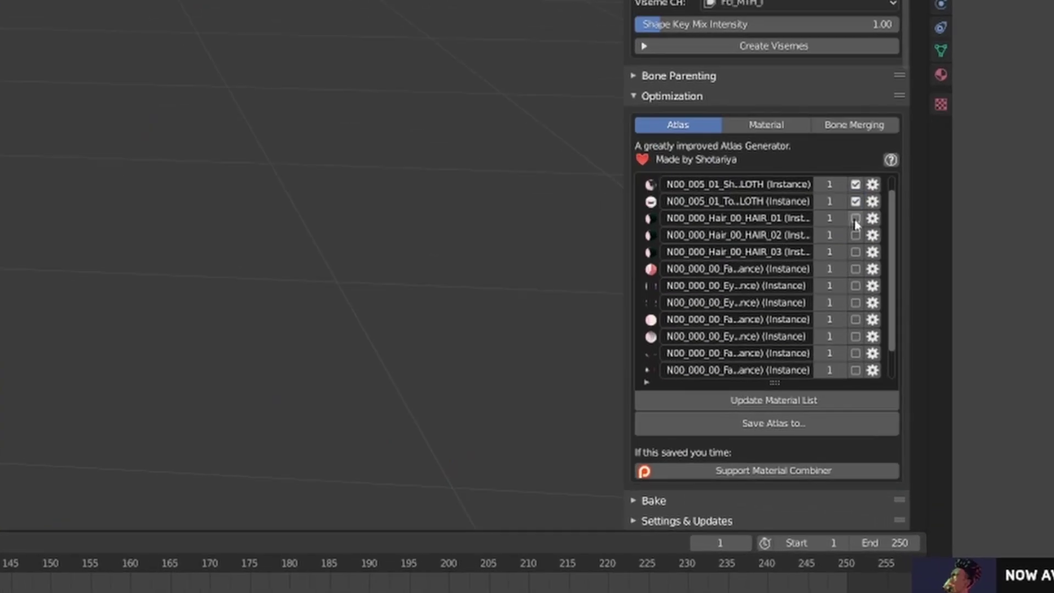
pyautogui.click(855, 218)
pyautogui.click(855, 235)
pyautogui.click(856, 251)
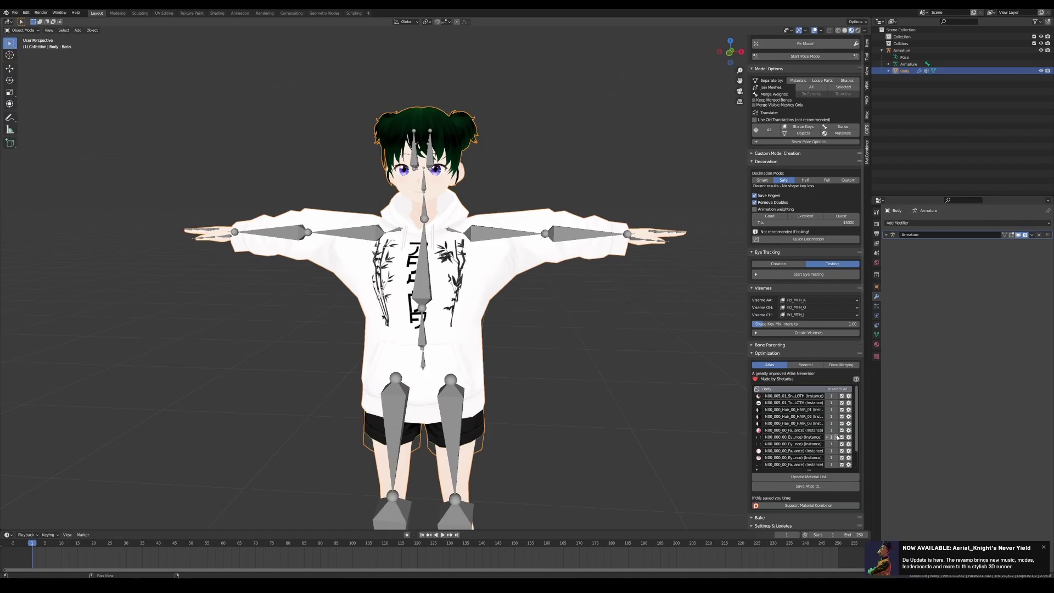
pyautogui.click(812, 486)
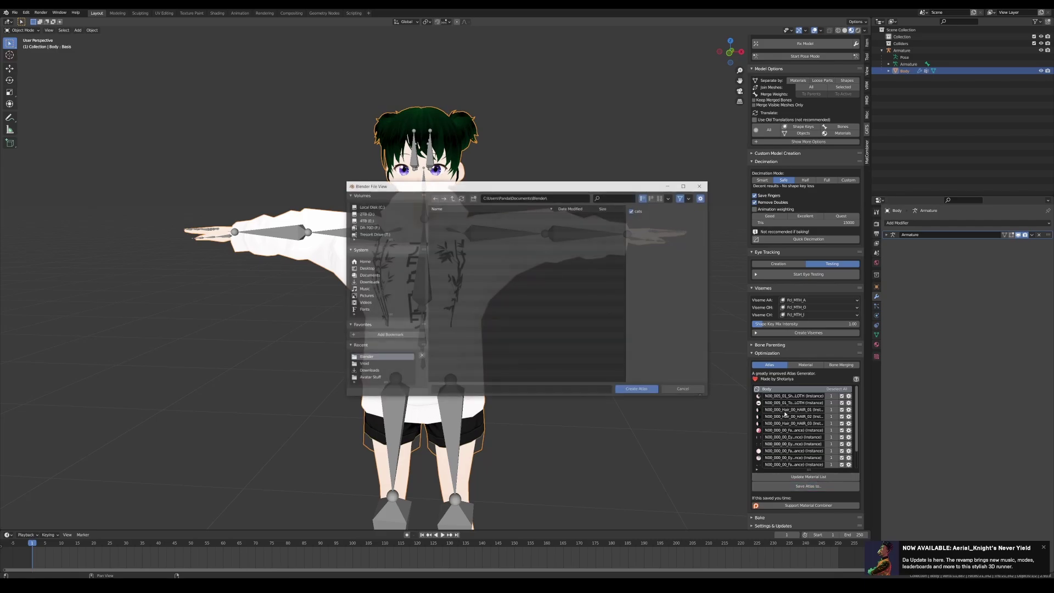
pyautogui.click(638, 391)
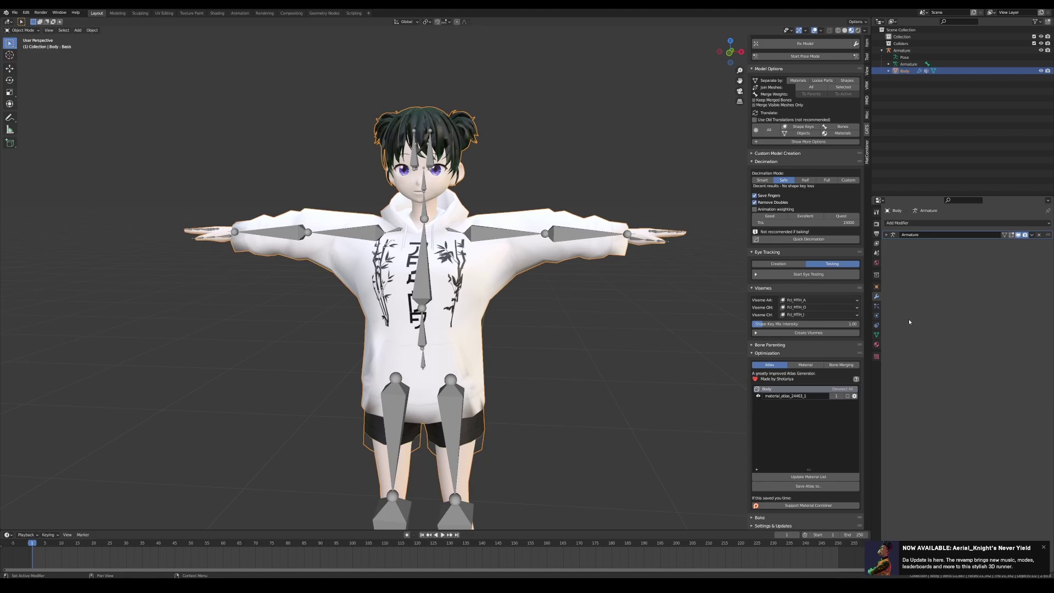
# Export the model as tutorial.fbx to the Documents\Blender folder with Path Mode set to Copy
pyautogui.scroll(2, 807, 110)
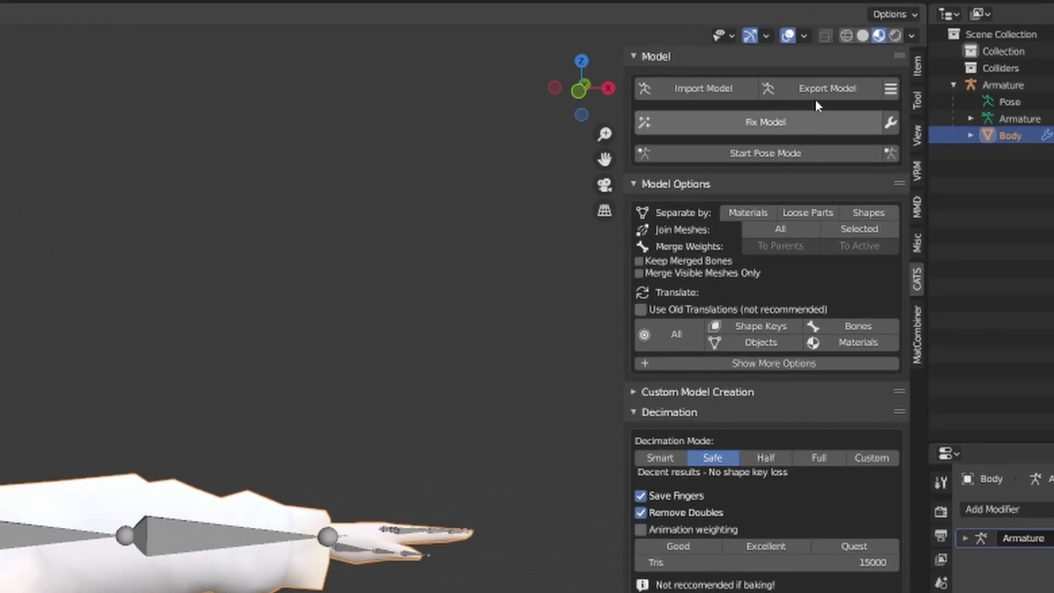
pyautogui.click(822, 88)
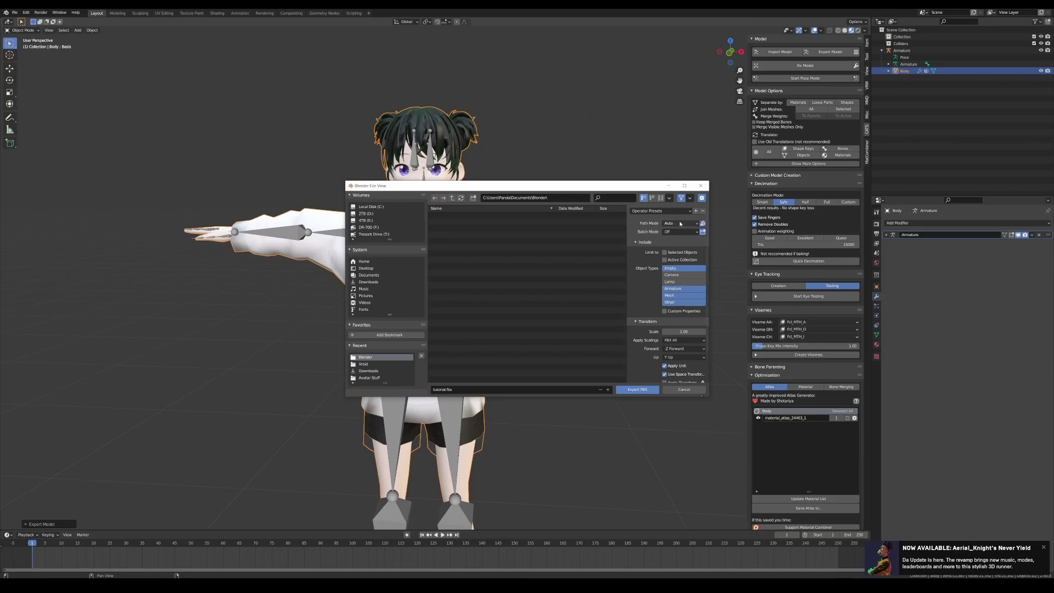
pyautogui.click(457, 510)
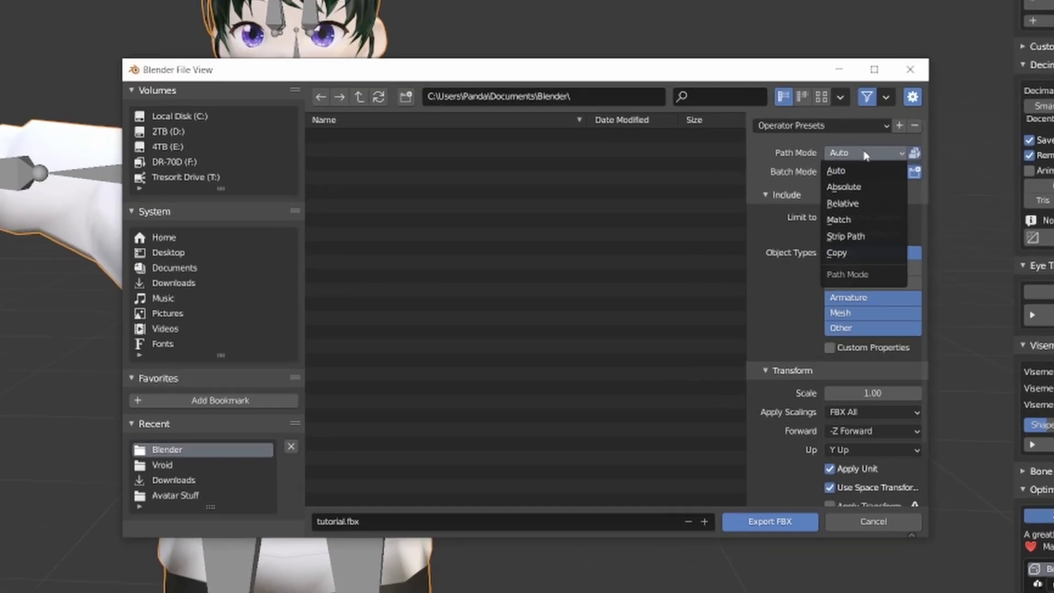
pyautogui.click(850, 253)
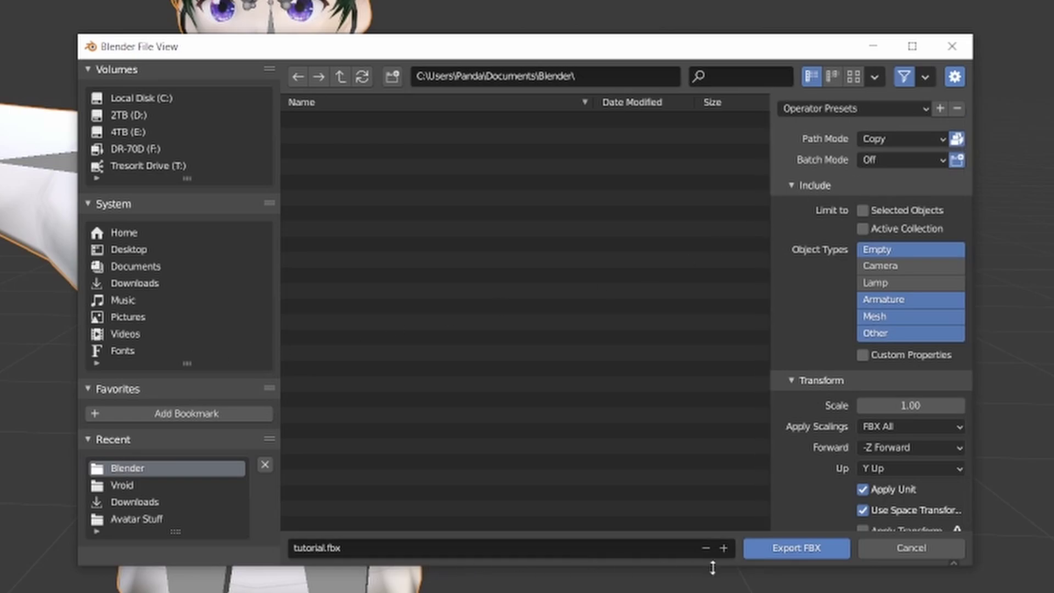
pyautogui.click(780, 549)
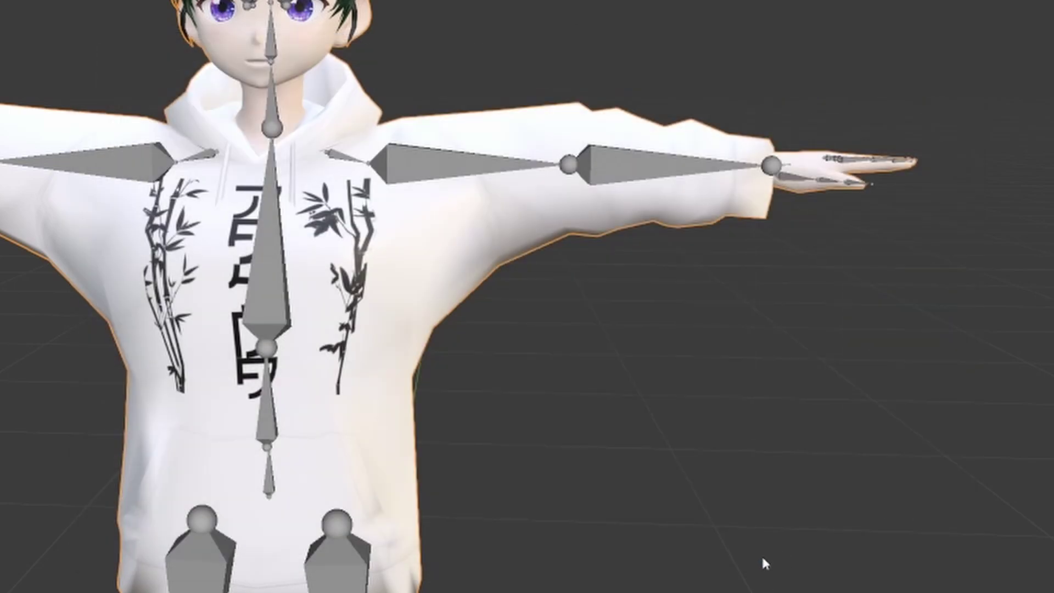